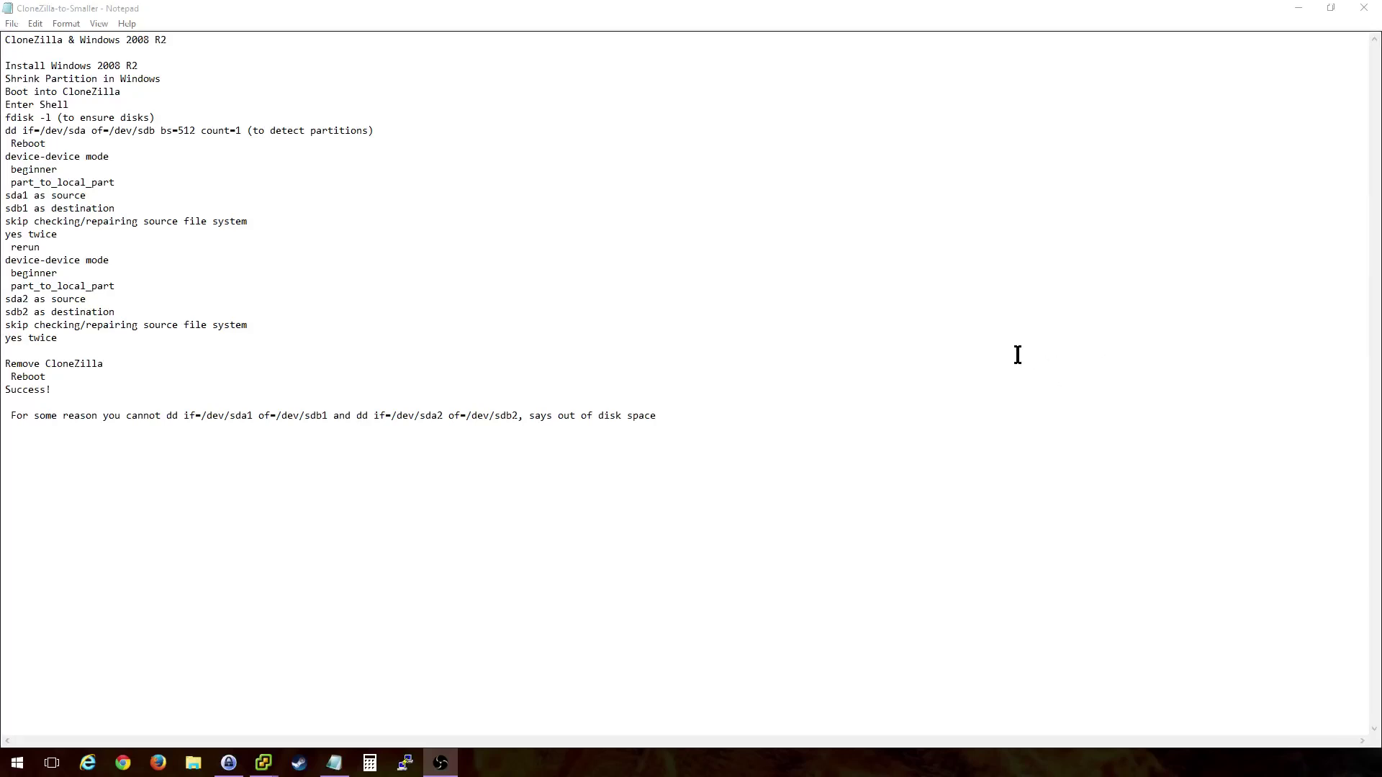
Step: Review the fdisk section of the setup notes, then minimize Notepad
{"action": "left_click", "coordinate": [995, 314]}
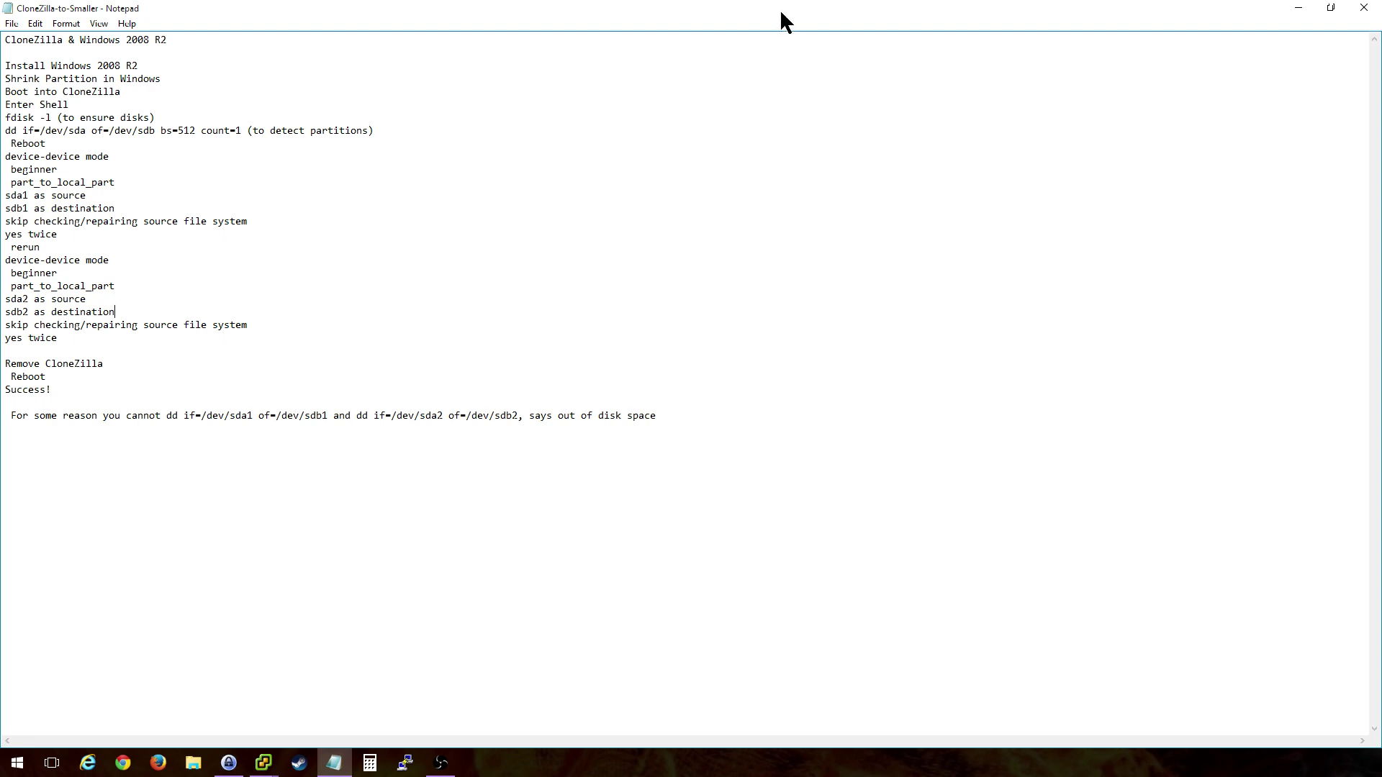
{"action": "left_click_drag", "start_coordinate": [712, 421], "coordinate": [177, 112]}
{"action": "left_click", "coordinate": [462, 220]}
{"action": "left_click", "coordinate": [1299, 8]}
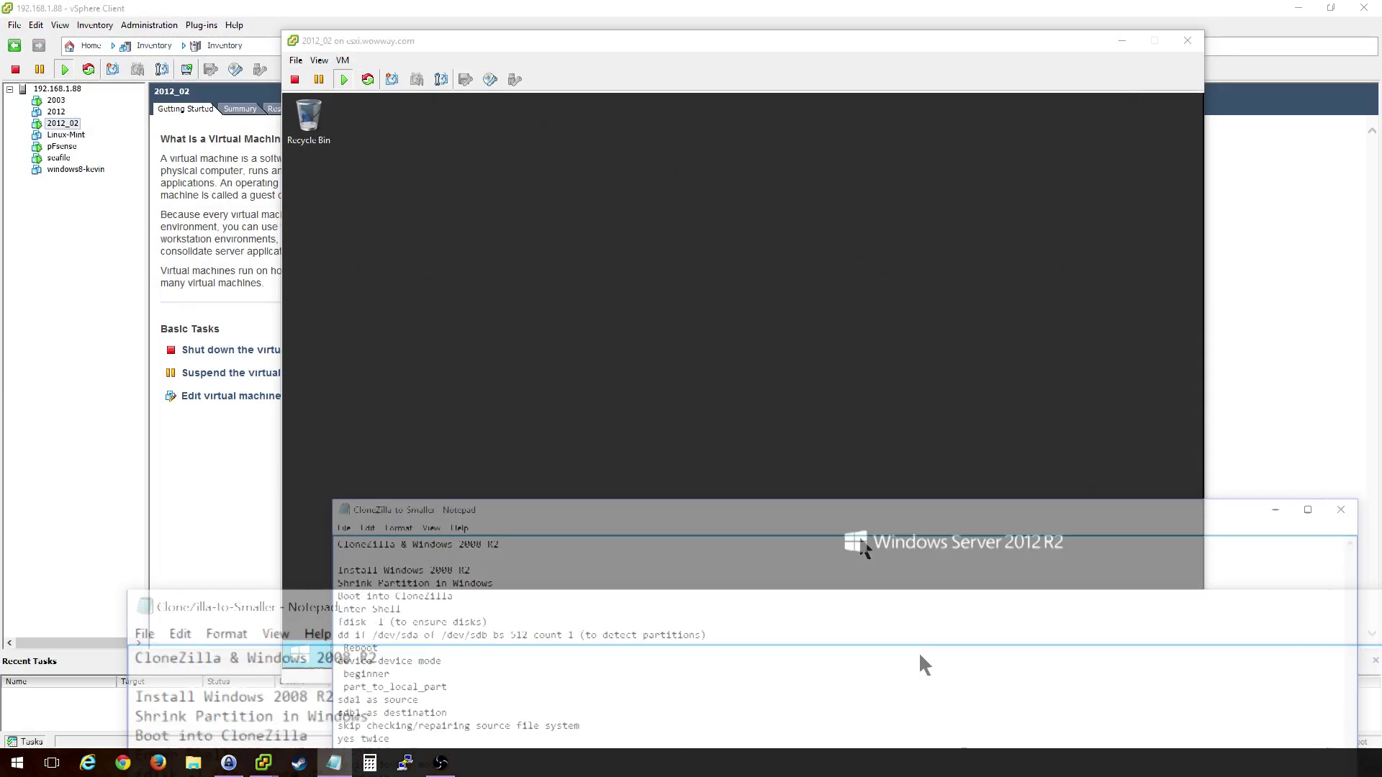
Step: Maximize Disk Management inside the 2012_02 VM console
{"action": "left_click", "coordinate": [1018, 509]}
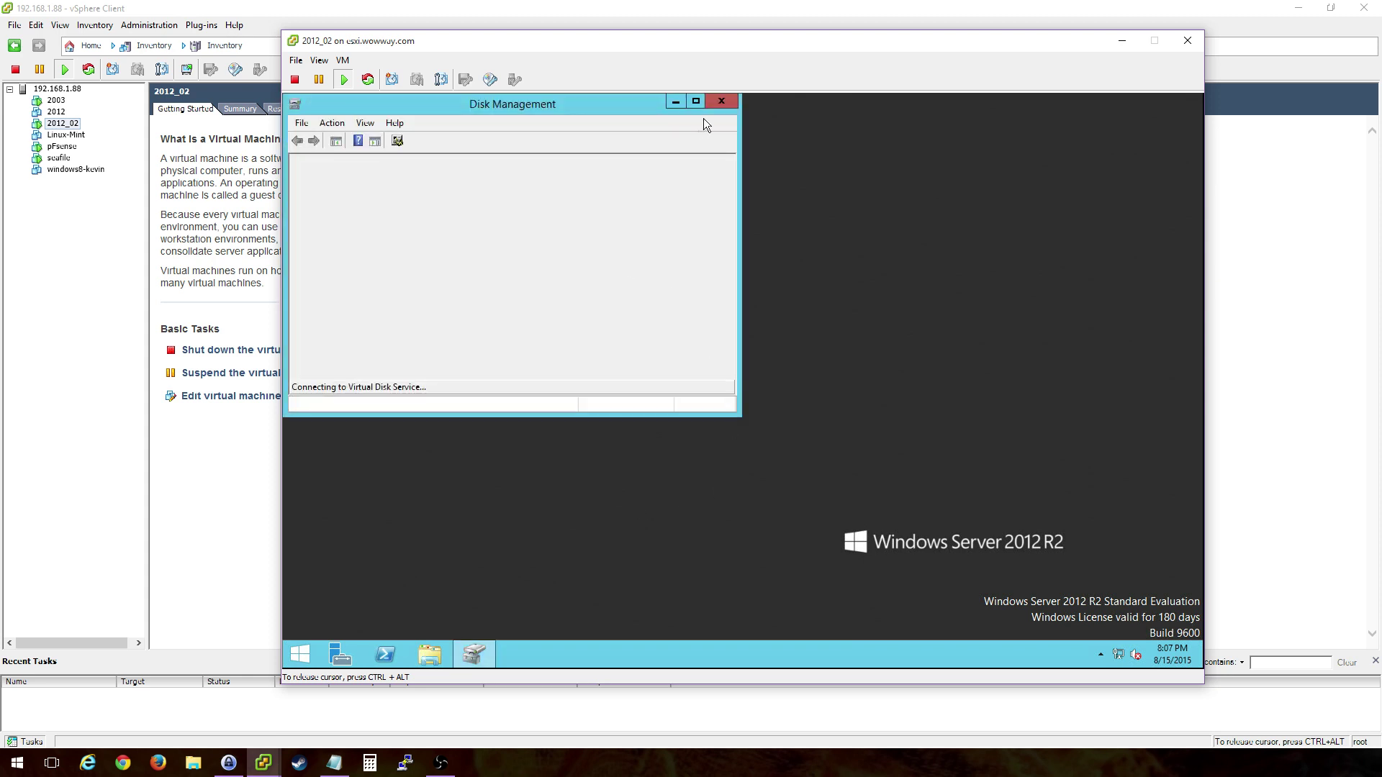
{"action": "left_click", "coordinate": [697, 102]}
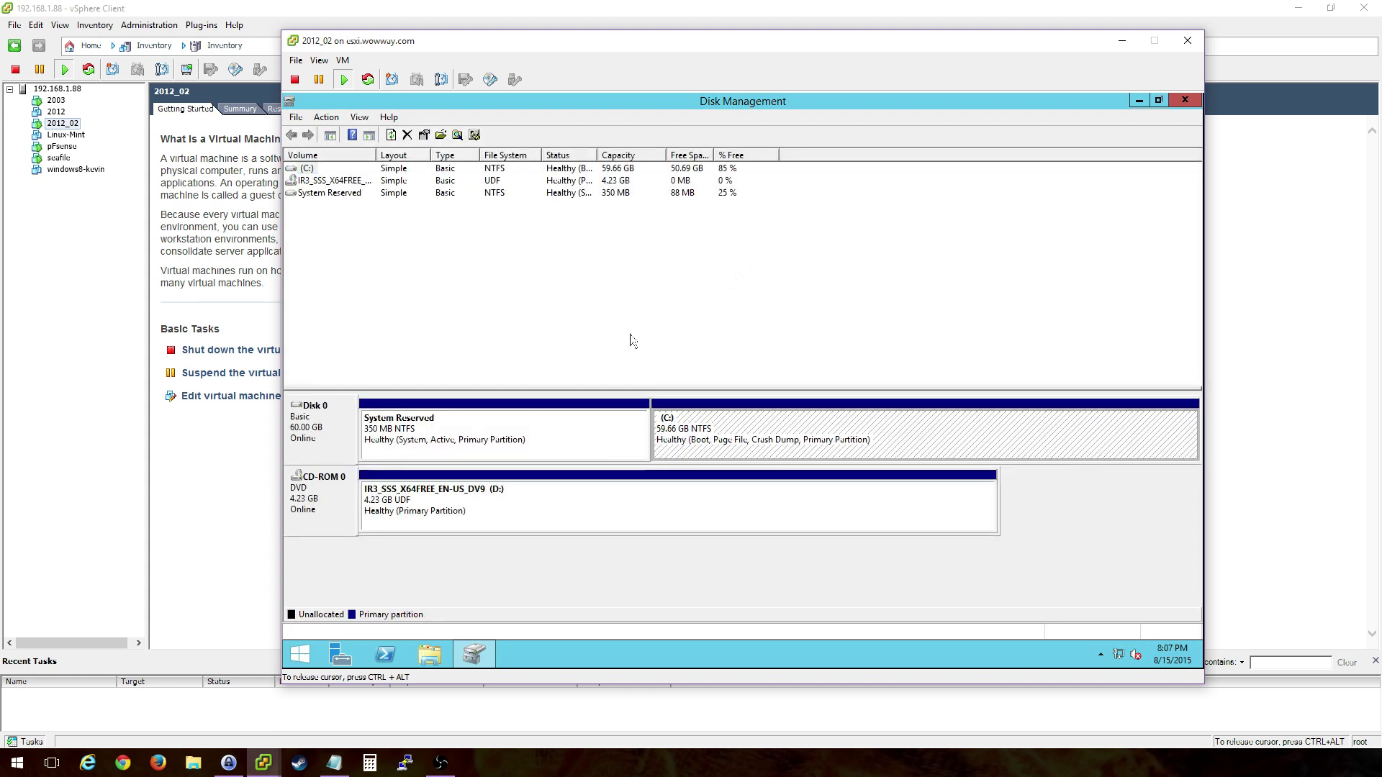
{"action": "left_click", "coordinate": [586, 393]}
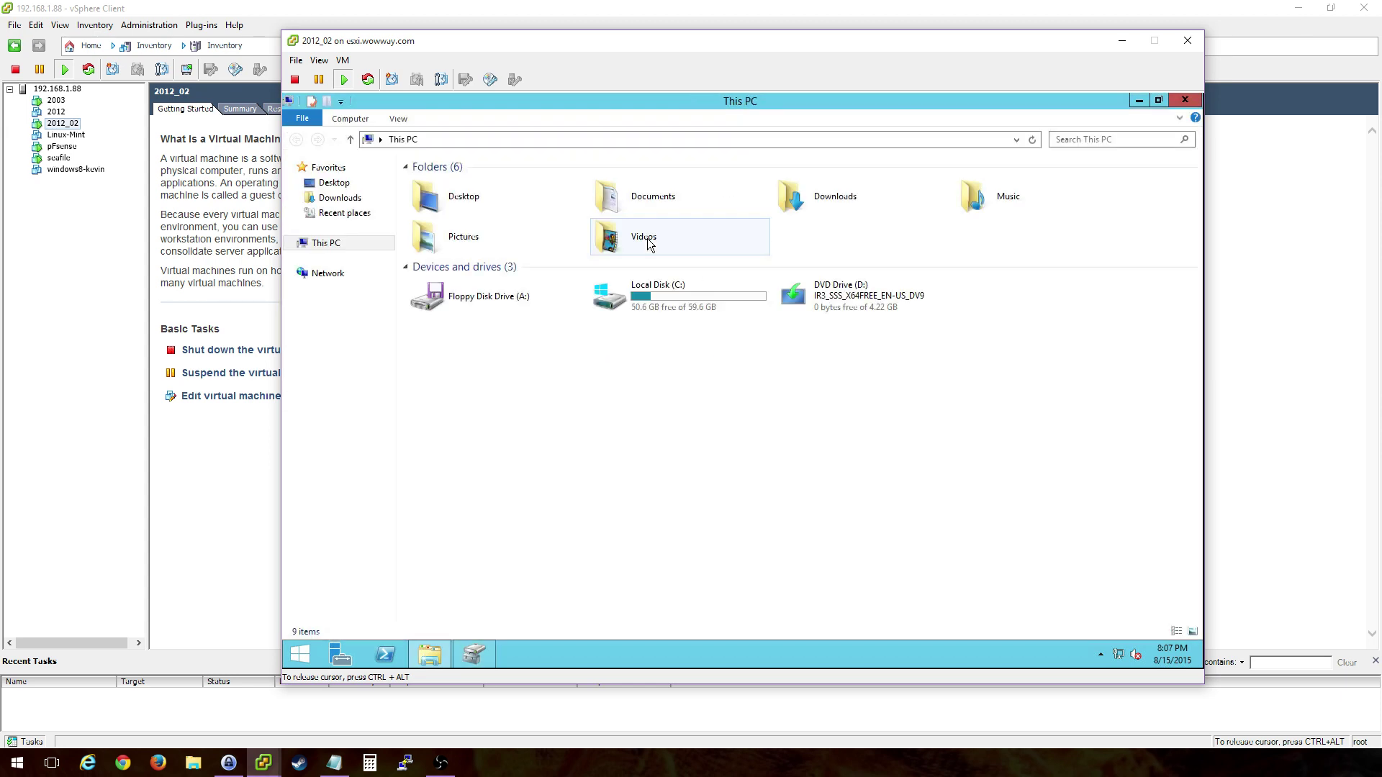
Step: Check the C: drive's properties in This PC, then close This PC
{"action": "left_click", "coordinate": [673, 317]}
{"action": "right_click", "coordinate": [673, 317]}
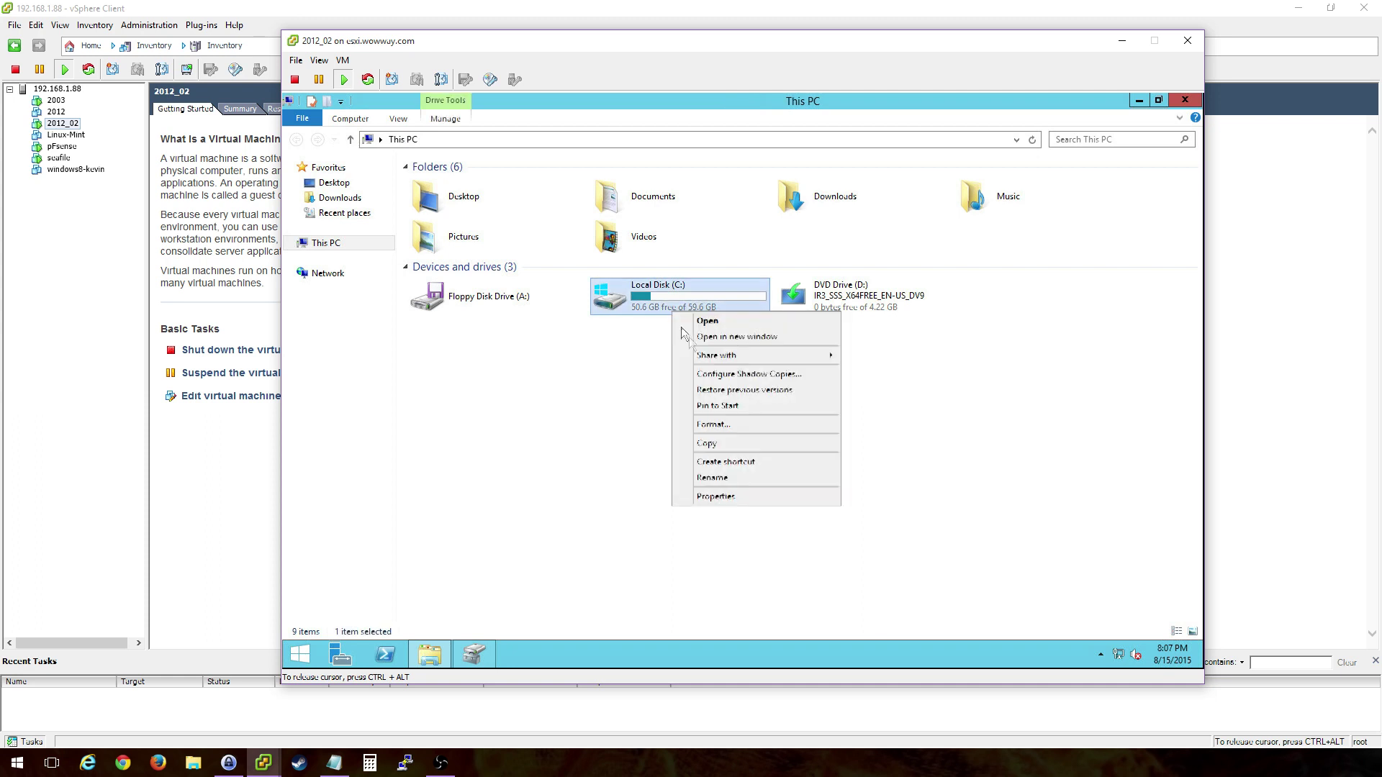
{"action": "left_click", "coordinate": [719, 497]}
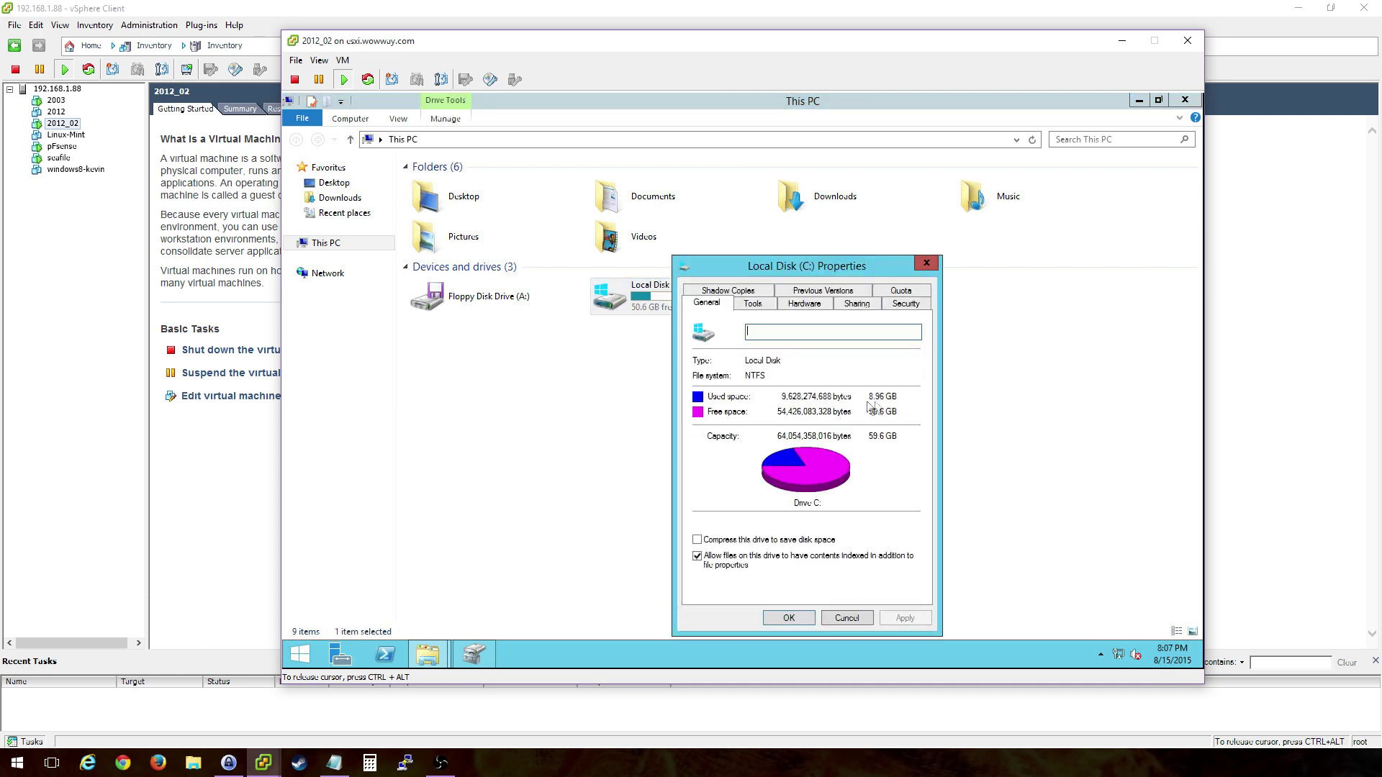
{"action": "left_click", "coordinate": [847, 615]}
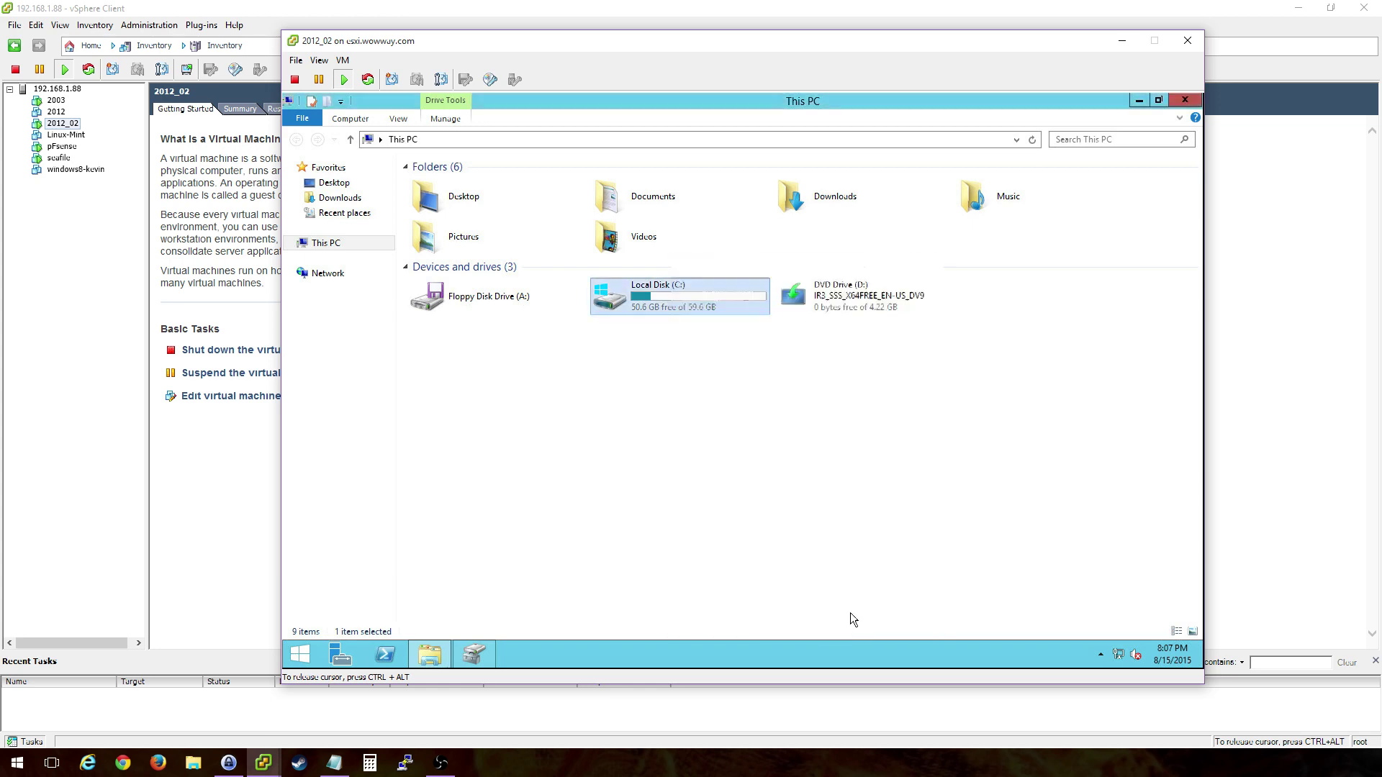
{"action": "left_click", "coordinate": [1185, 100]}
Step: Shrink C: by 45000 MB, leaving it at 15.71 GB with 43.95 GB unallocated
{"action": "right_click", "coordinate": [710, 427]}
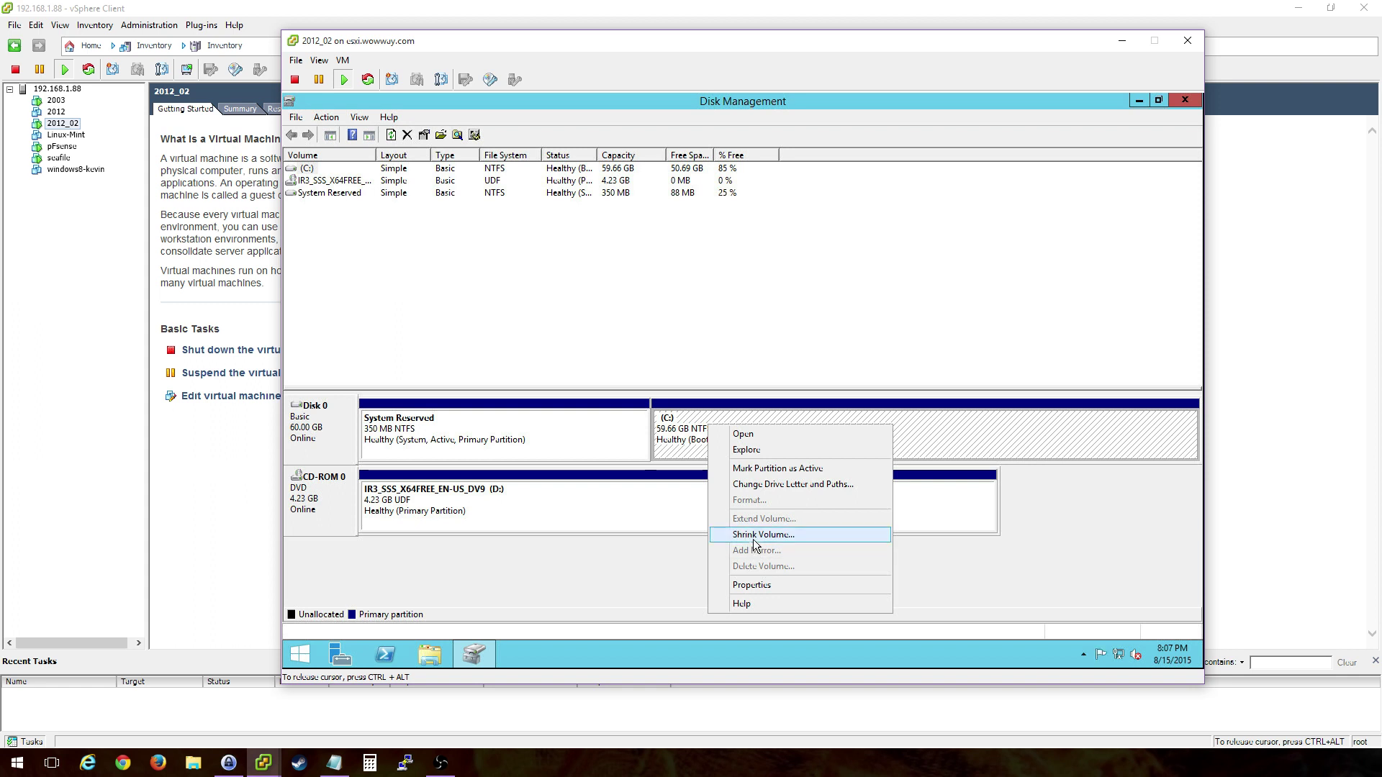
{"action": "left_click", "coordinate": [756, 535]}
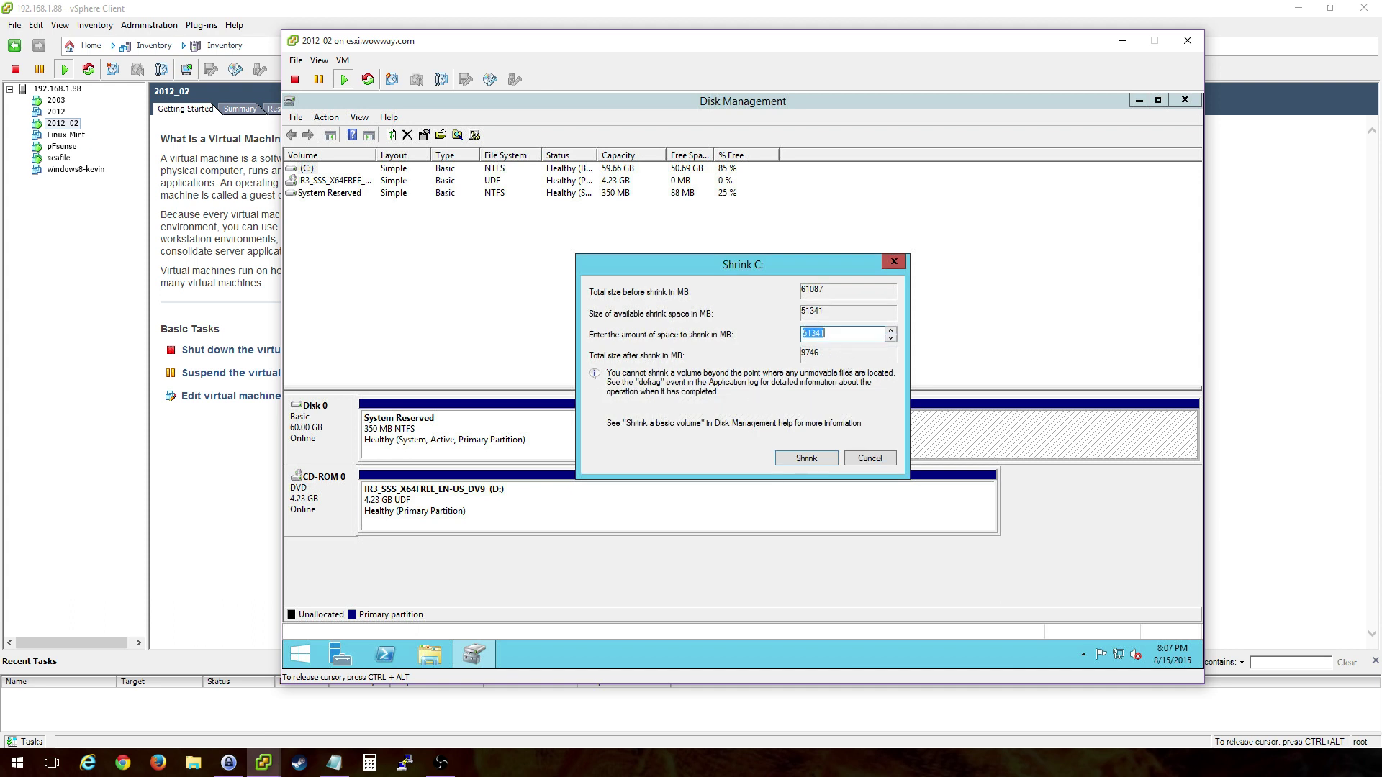
{"action": "left_click", "coordinate": [825, 334]}
{"action": "key", "text": "Delete"}
{"action": "type", "text": "74"}
{"action": "key", "text": "BackSpace"}
{"action": "key", "text": "BackSpace"}
{"action": "type", "text": "4"}
{"action": "double_click", "coordinate": [803, 333]}
{"action": "type", "text": "350000"}
{"action": "key", "text": "BackSpace"}
{"action": "key", "text": "BackSpace"}
{"action": "key", "text": "BackSpace"}
{"action": "key", "text": "BackSpace"}
{"action": "key", "text": "BackSpace"}
{"action": "key", "text": "BackSpace"}
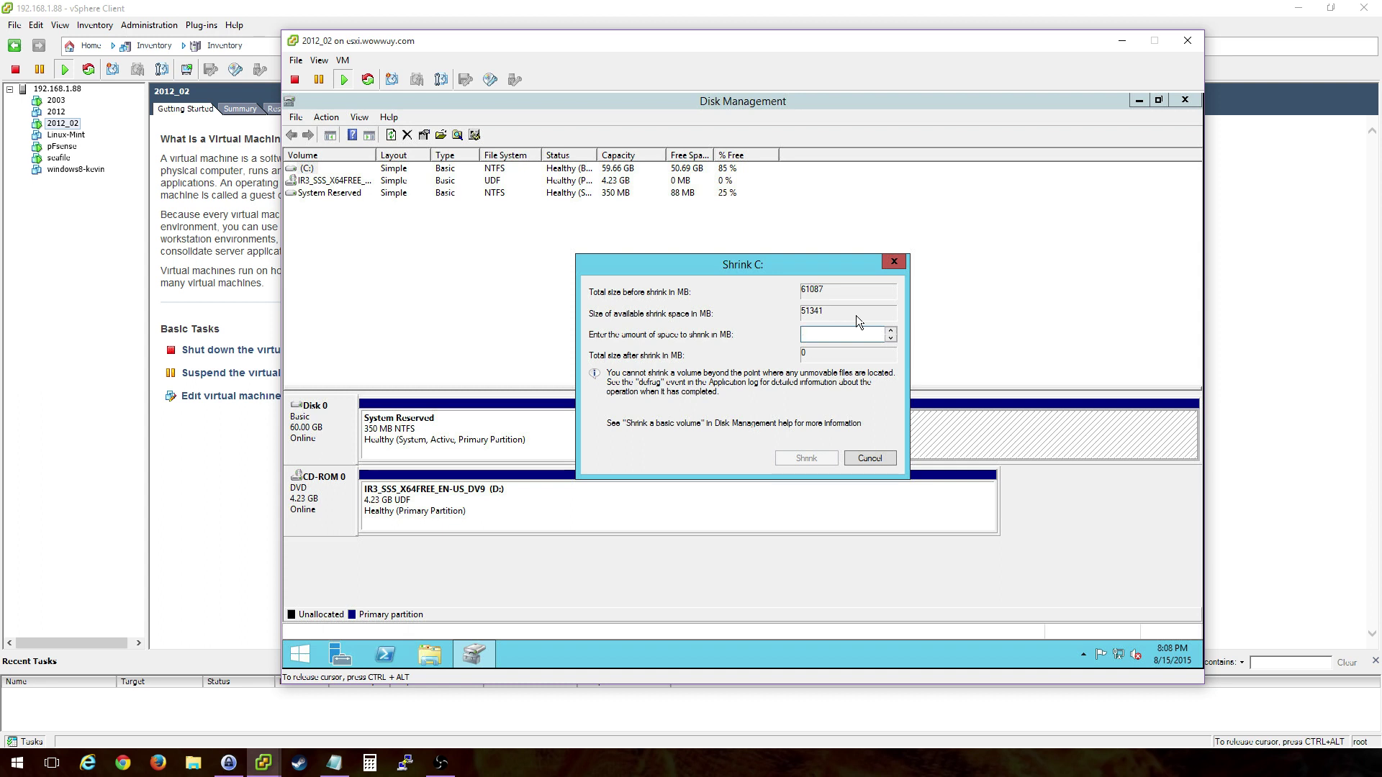
{"action": "type", "text": "45000"}
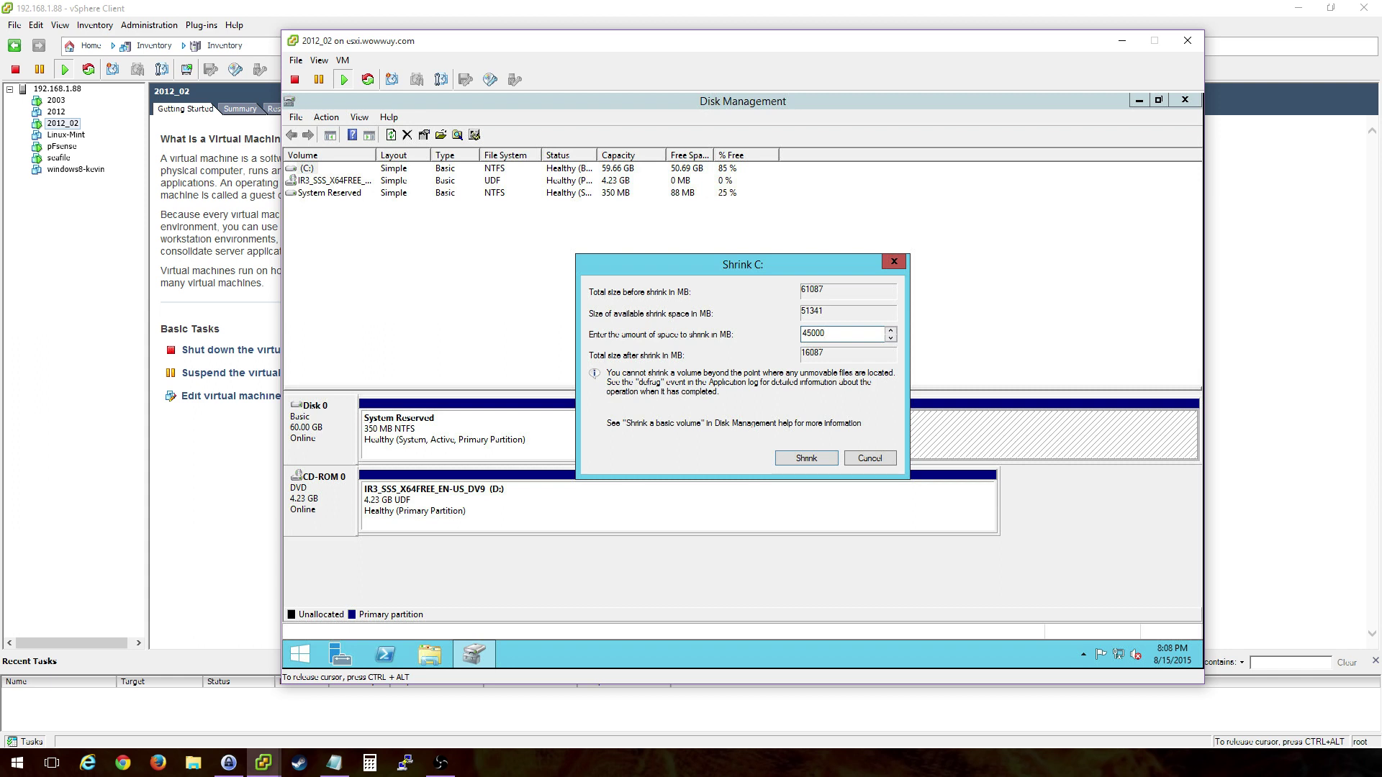
{"action": "left_click", "coordinate": [805, 461]}
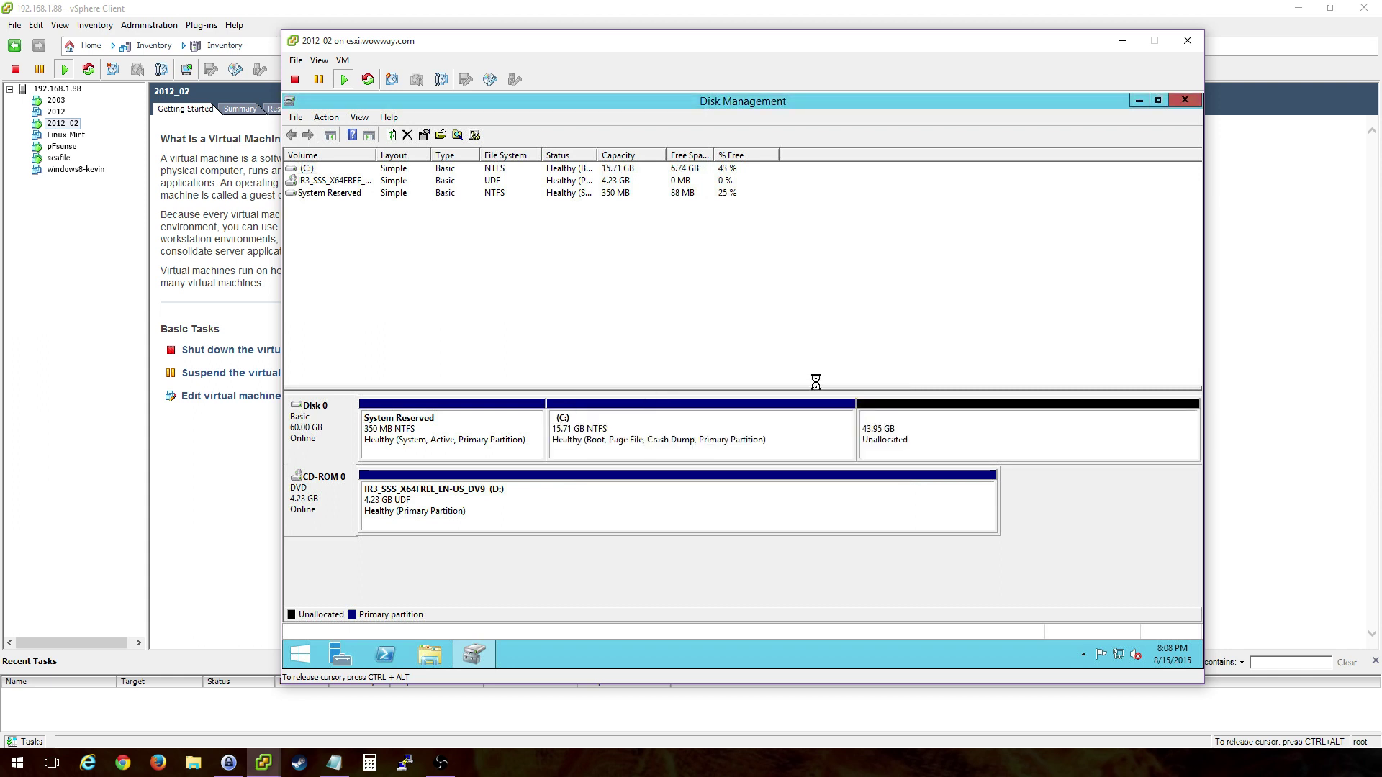
Step: Restart the Windows Server guest from the Start button's power-user menu
{"action": "left_click", "coordinate": [594, 448]}
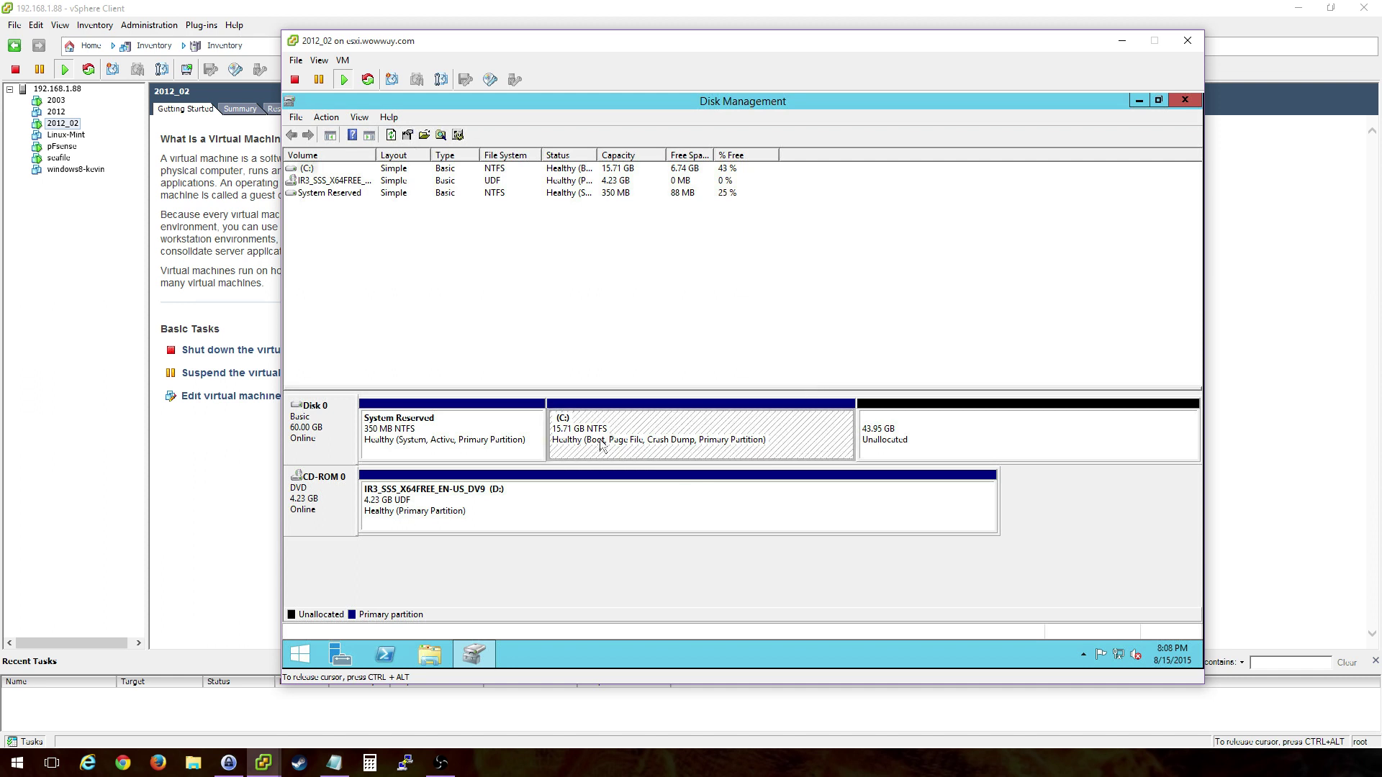
{"action": "left_click", "coordinate": [555, 287]}
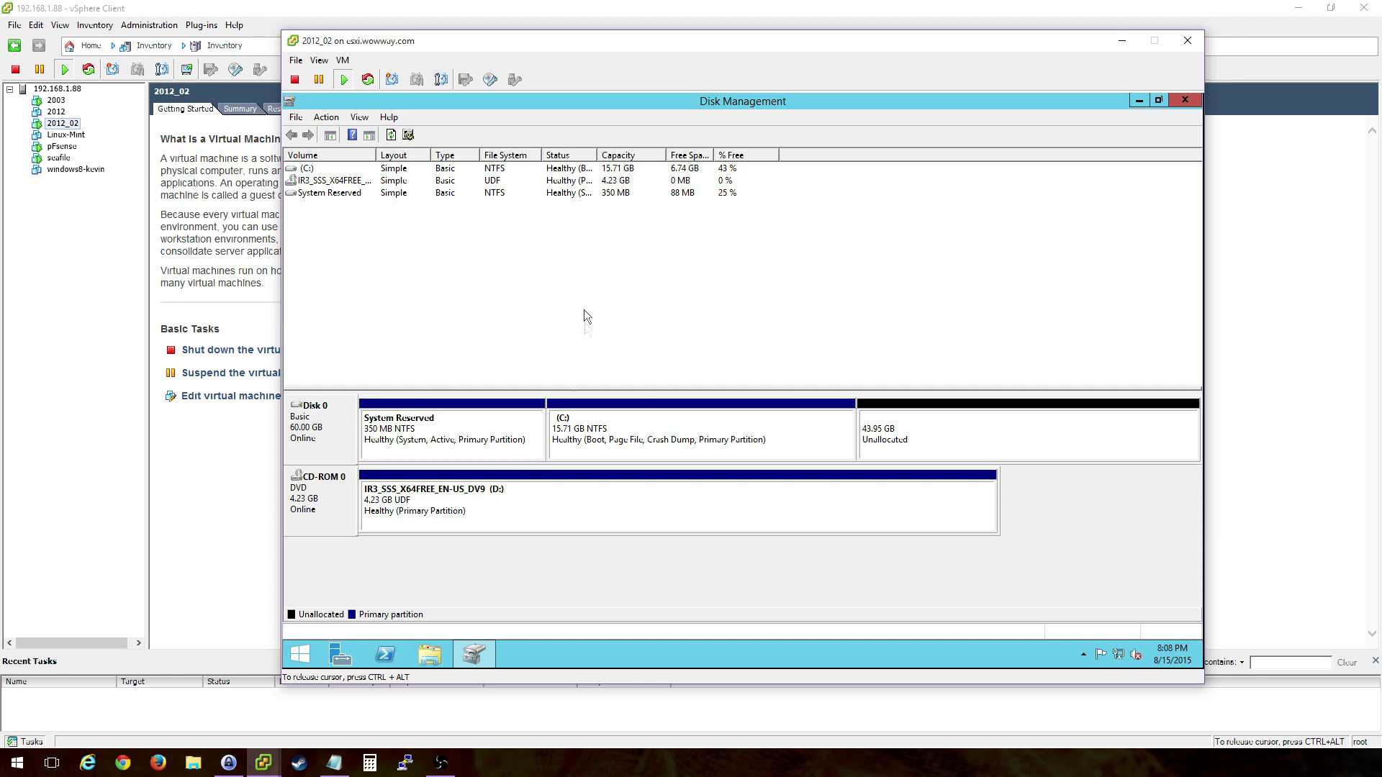
{"action": "left_click", "coordinate": [300, 653]}
{"action": "left_click", "coordinate": [545, 574]}
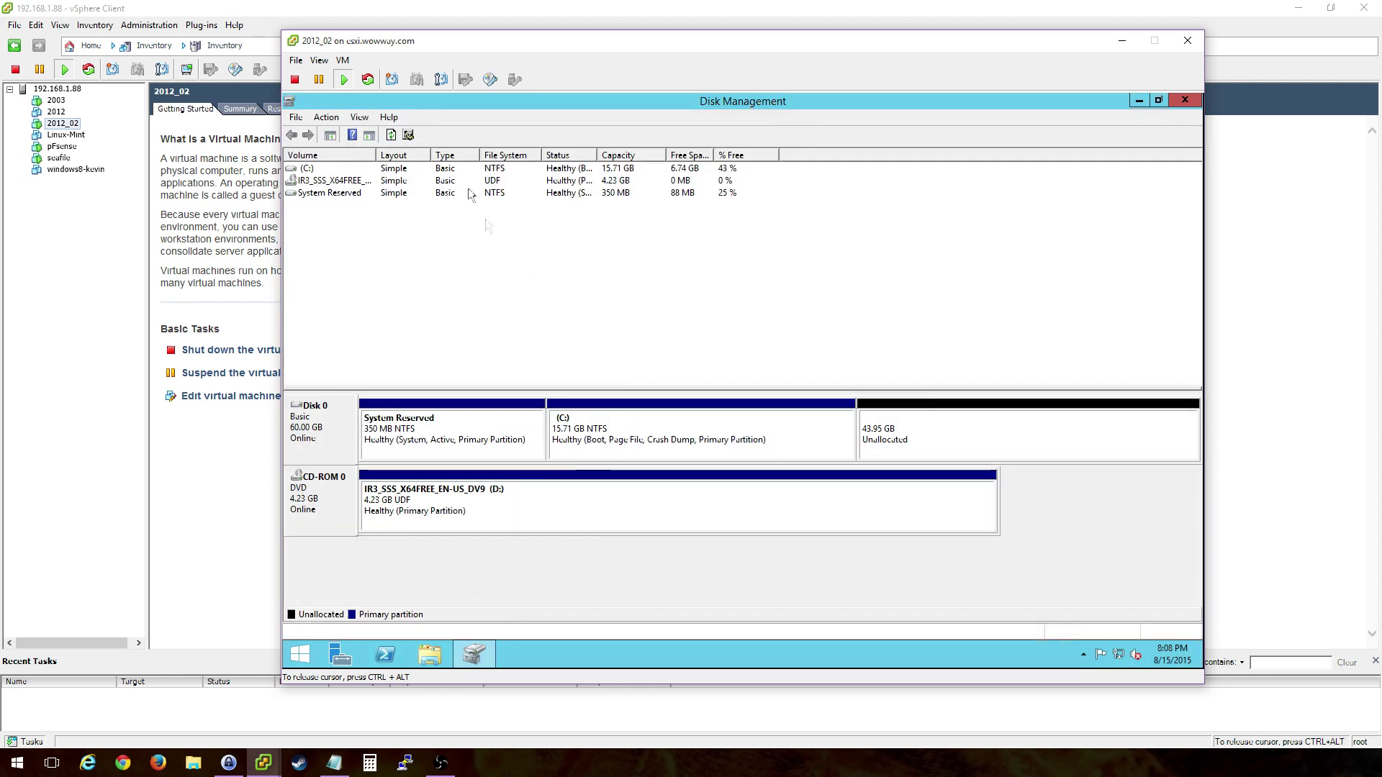
{"action": "right_click", "coordinate": [301, 653]}
{"action": "mouse_move", "coordinate": [411, 646]}
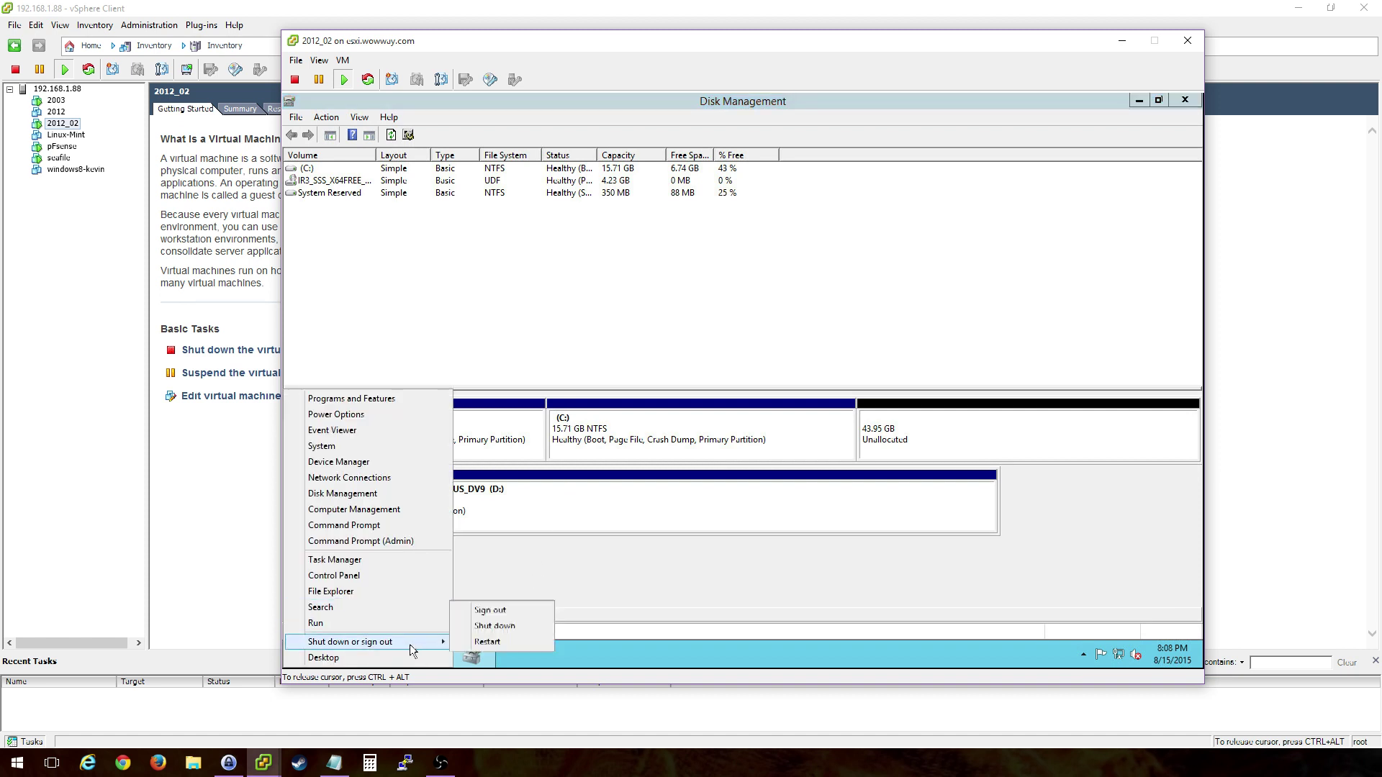
{"action": "left_click", "coordinate": [503, 641]}
{"action": "left_click", "coordinate": [514, 643]}
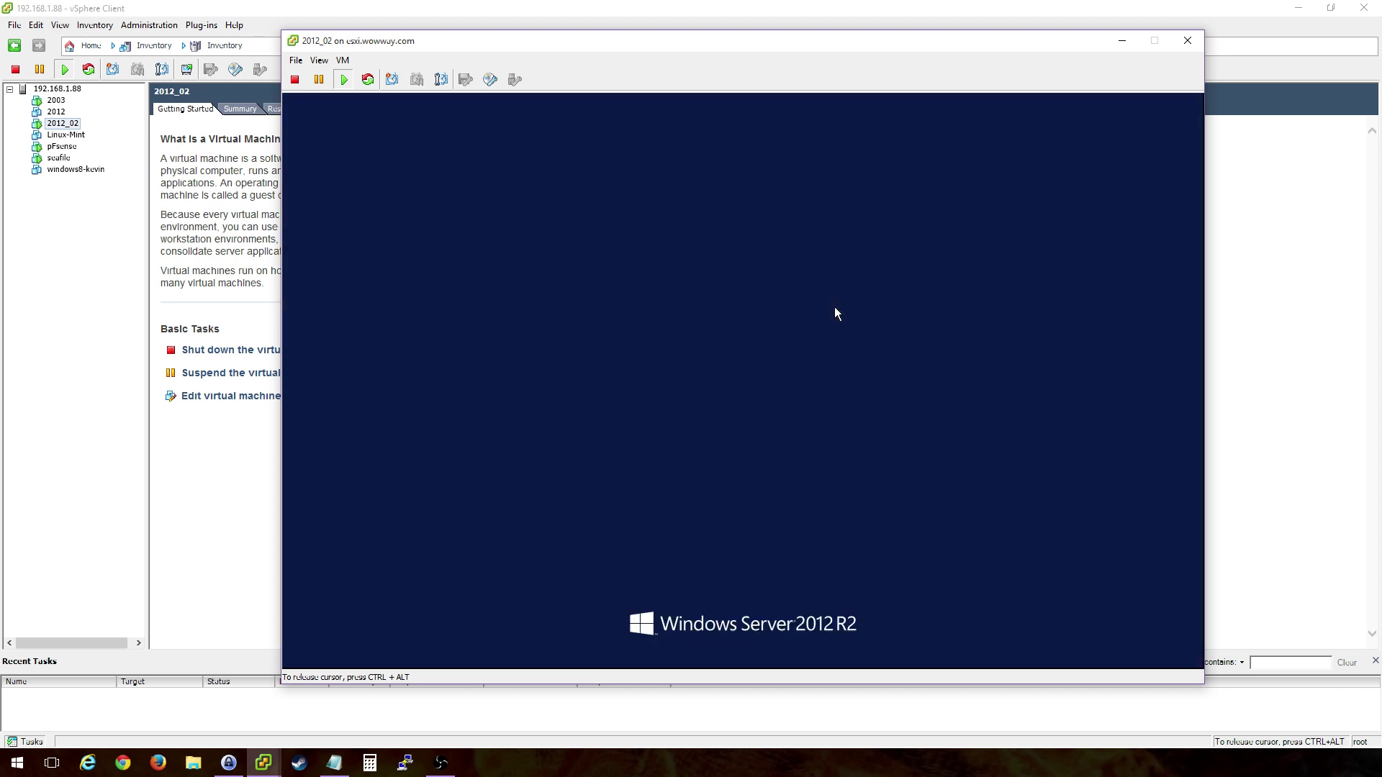
Step: Sign back in as Administrator with the account password
{"action": "type", "text": "•••••••"}
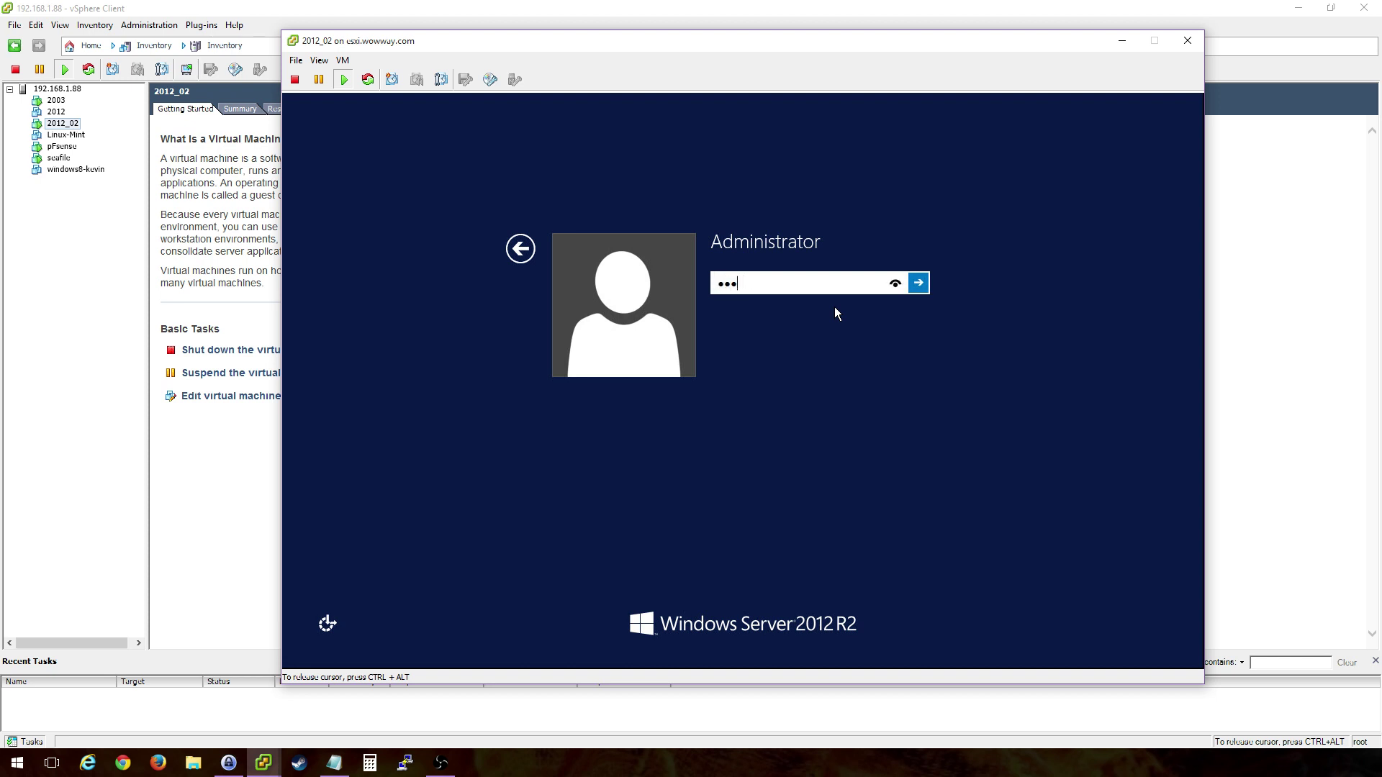
{"action": "key", "text": "Return"}
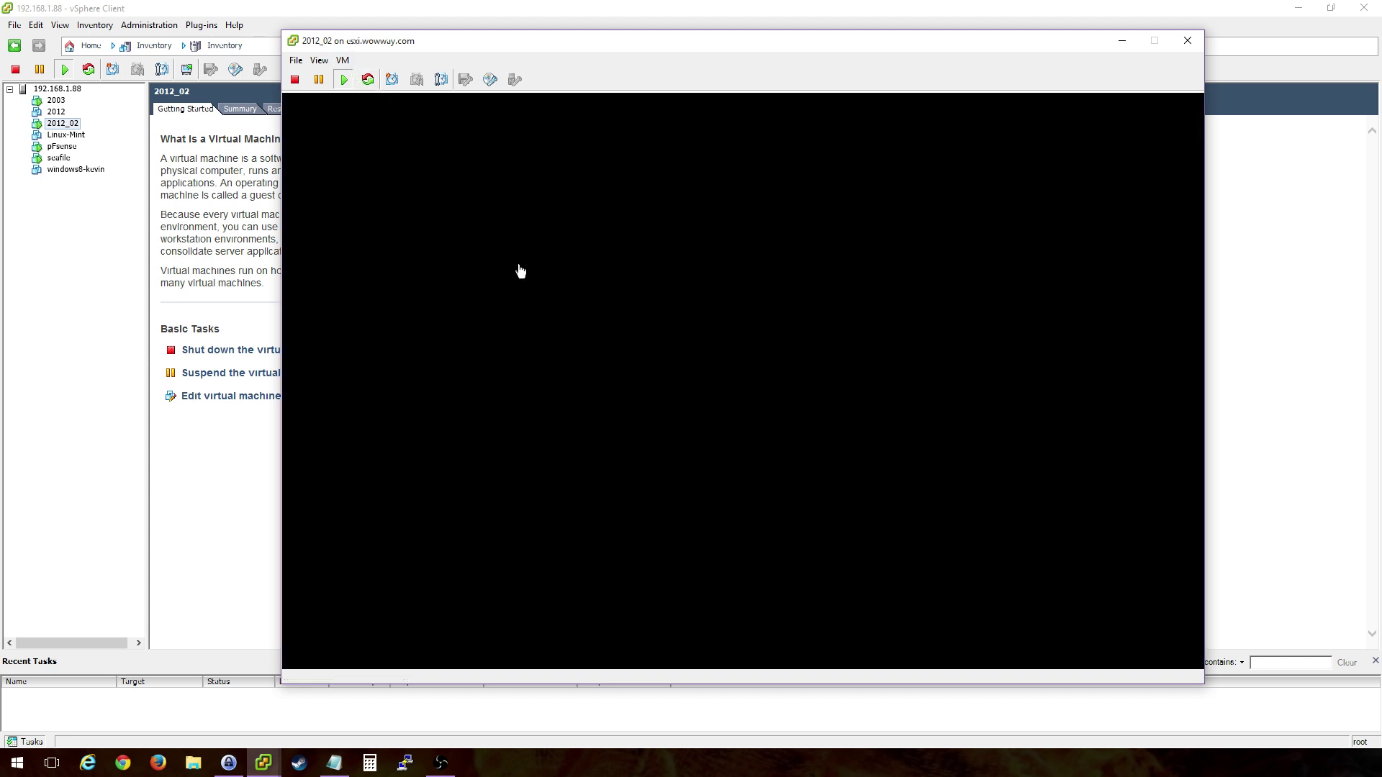
{"action": "left_click", "coordinate": [520, 270]}
Step: Add a new 20 GB virtual hard disk to the VM in its settings
{"action": "key", "text": "ctrl+alt"}
{"action": "left_click", "coordinate": [343, 61]}
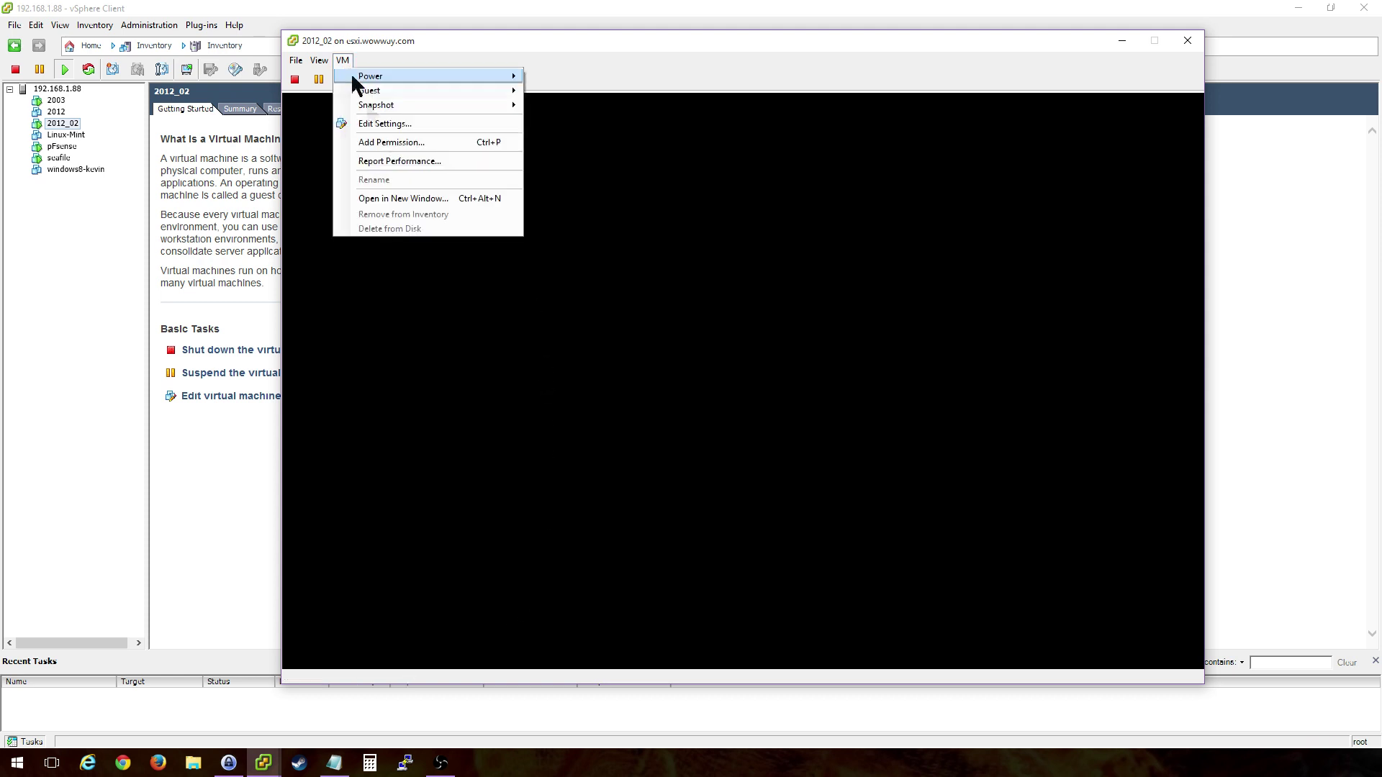
{"action": "left_click", "coordinate": [383, 124]}
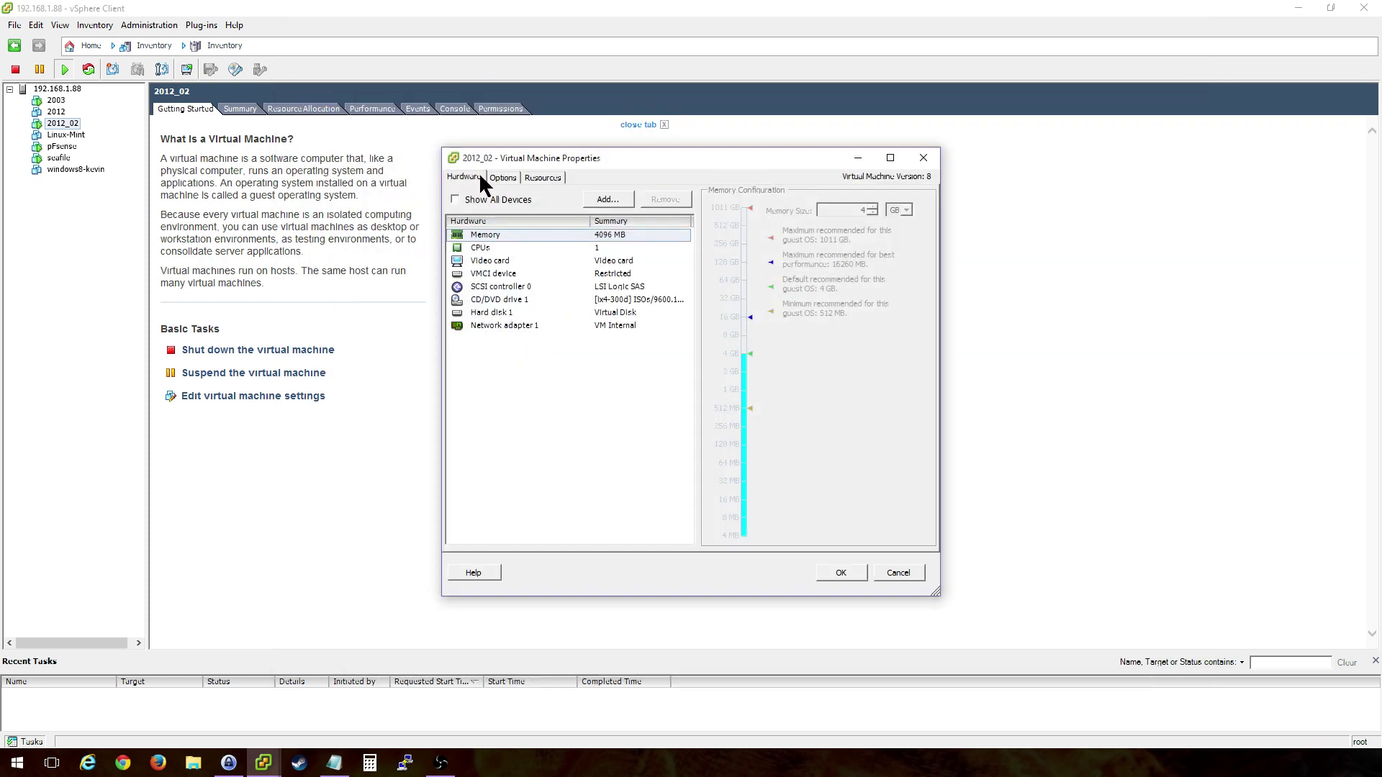
{"action": "left_click", "coordinate": [615, 202]}
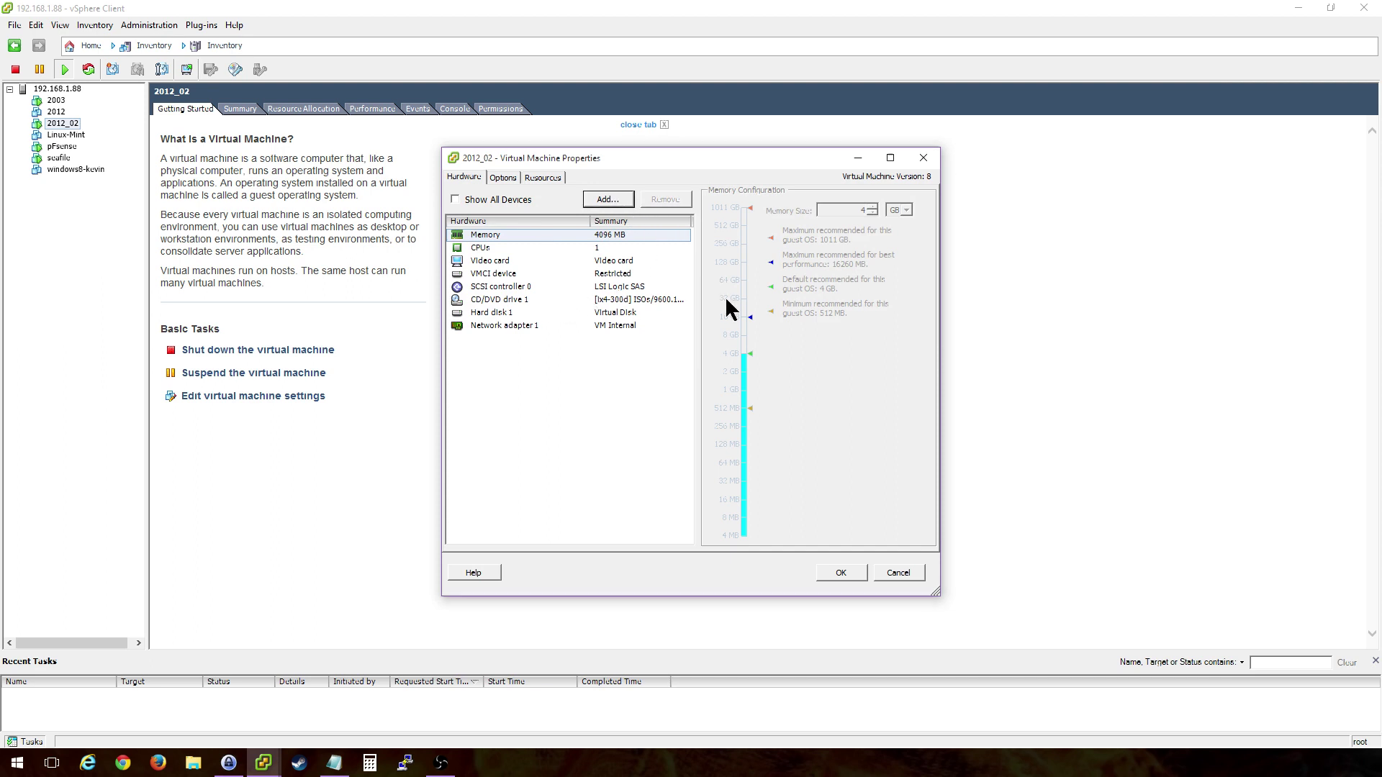
{"action": "left_click", "coordinate": [623, 398]}
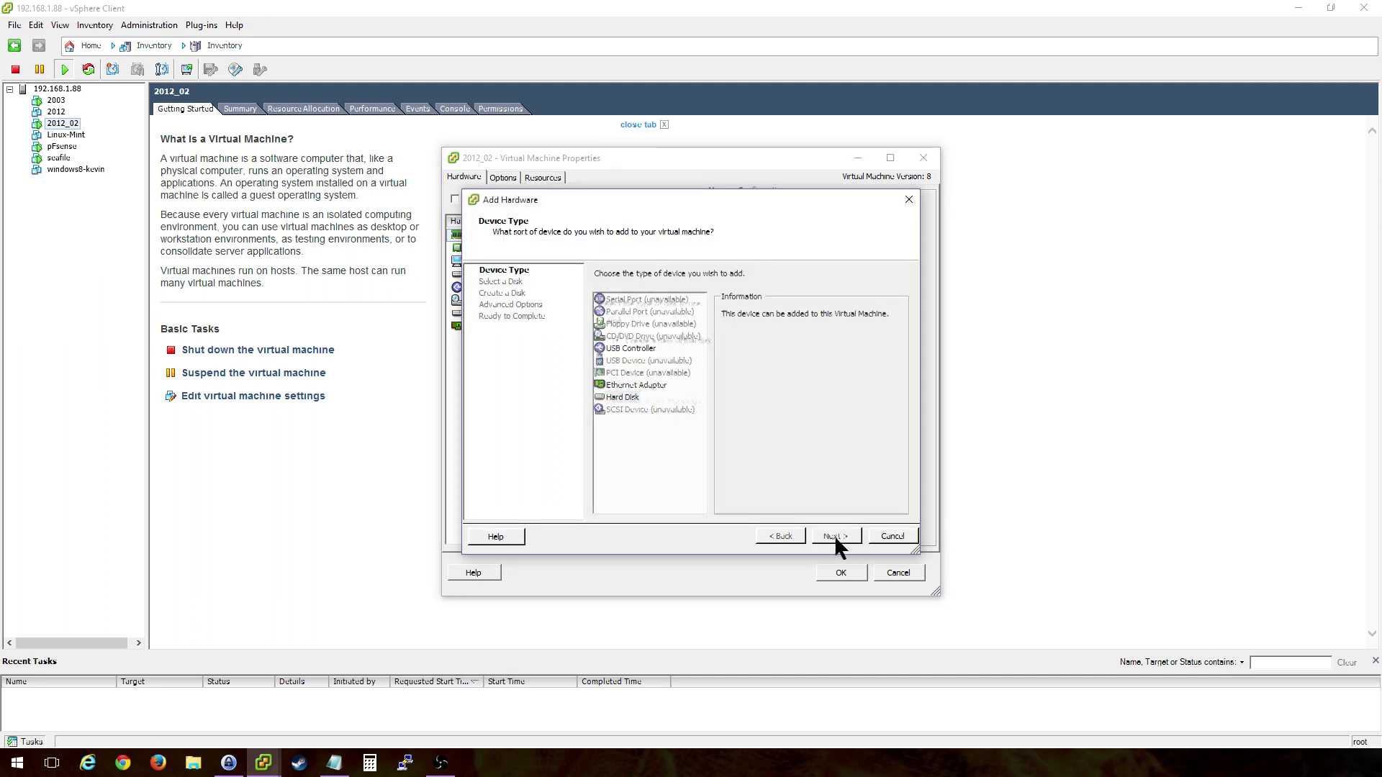
{"action": "left_click", "coordinate": [835, 536]}
{"action": "left_click", "coordinate": [836, 534]}
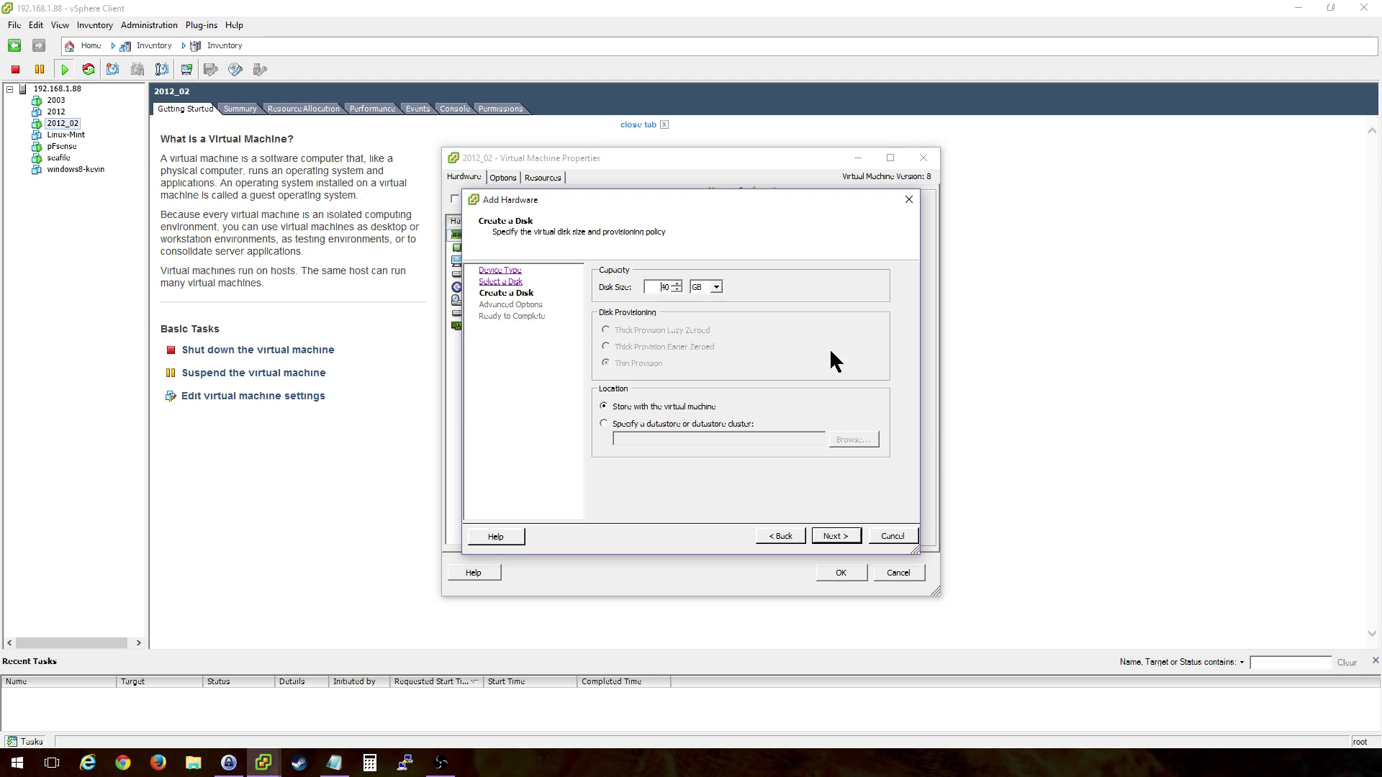
{"action": "type", "text": "2"}
{"action": "key", "text": "Return"}
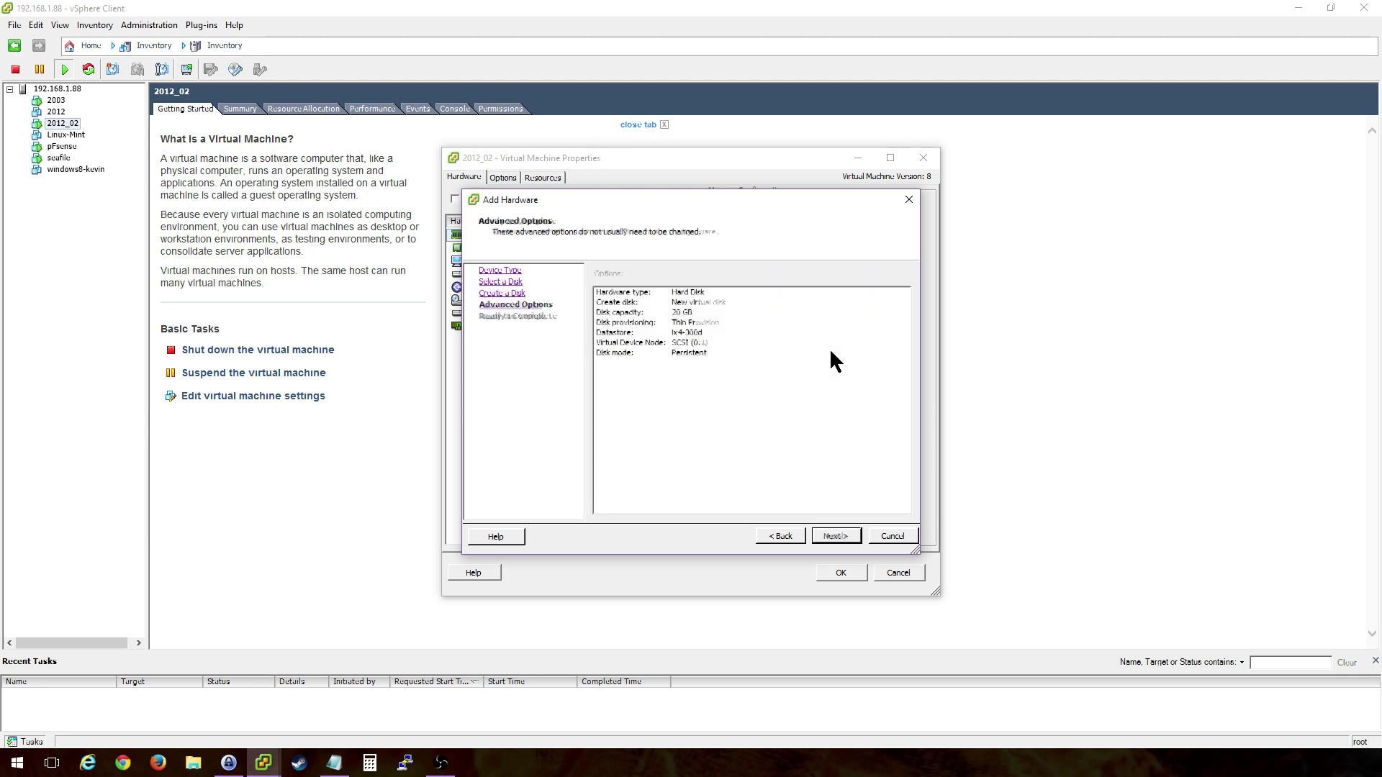
{"action": "key", "text": "Return"}
{"action": "key", "text": "Return"}
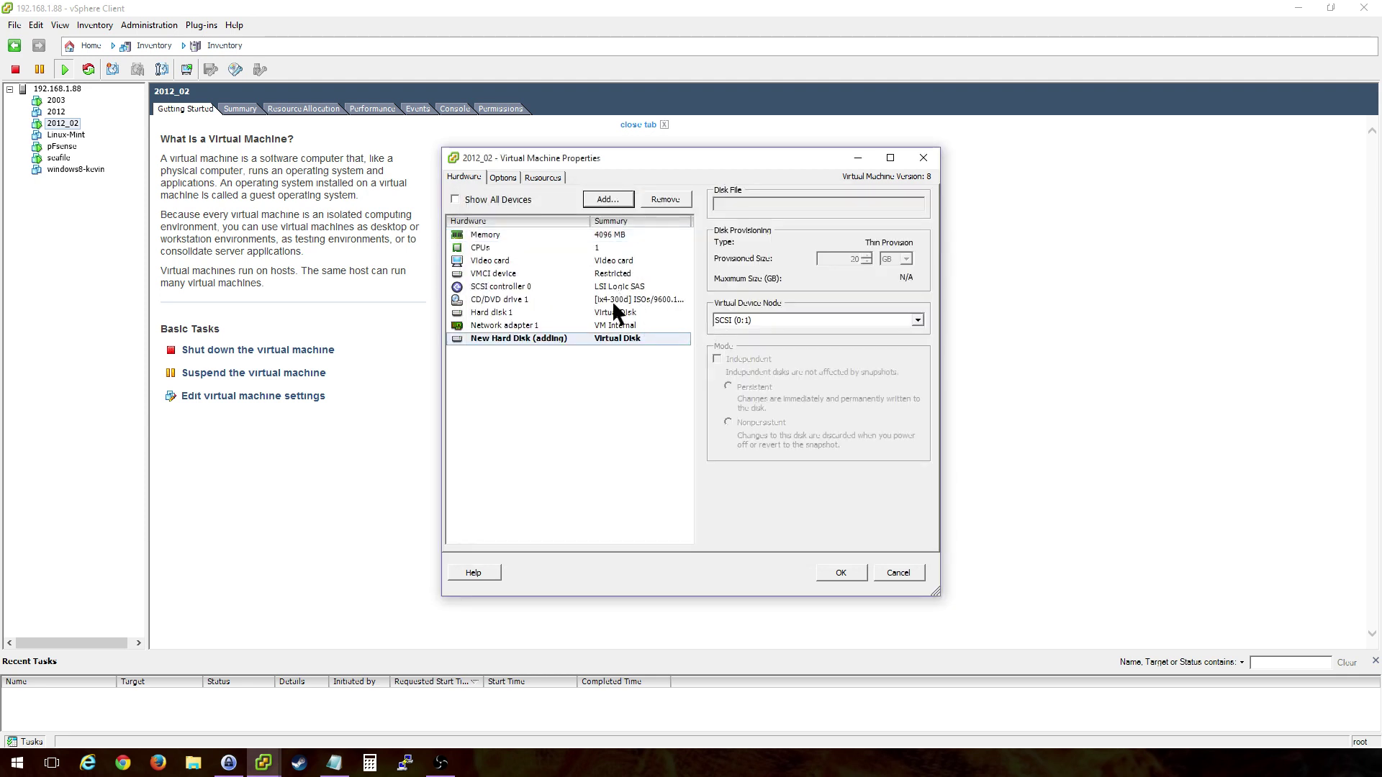
Step: Mount the clonezilla-live ISO from the datastore in CD/DVD drive 1 and apply the settings
{"action": "left_click", "coordinate": [614, 301]}
{"action": "left_click", "coordinate": [849, 354]}
{"action": "left_click", "coordinate": [904, 373]}
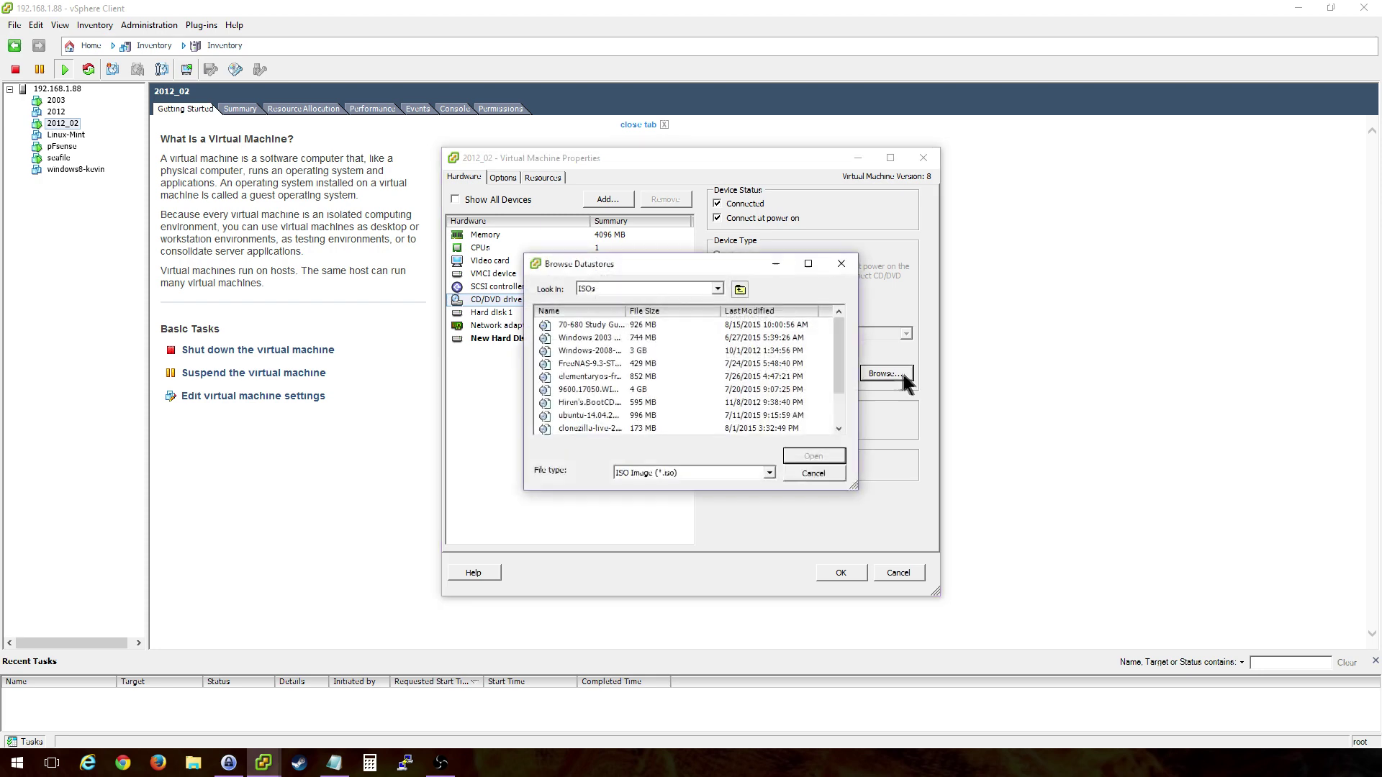
{"action": "left_click", "coordinate": [592, 313]}
{"action": "left_click", "coordinate": [585, 388]}
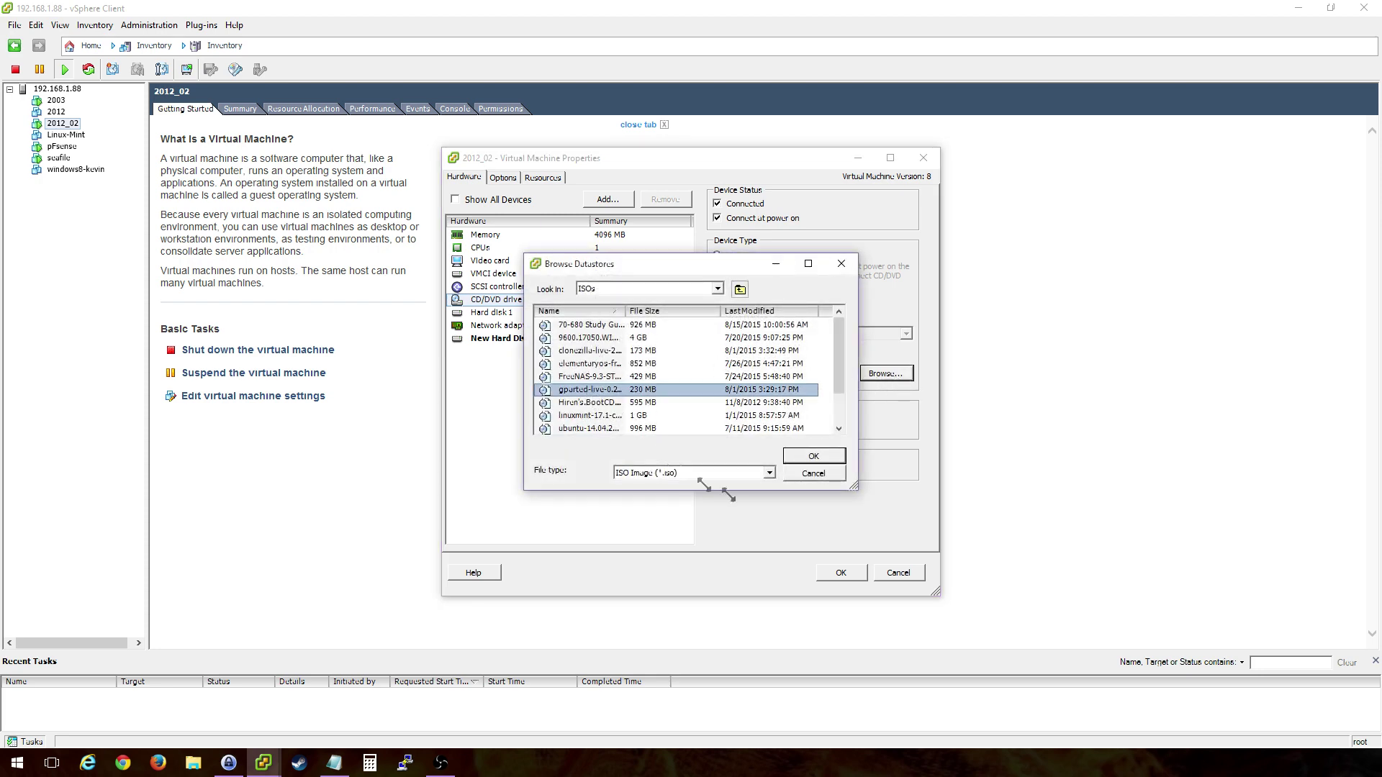
{"action": "left_click", "coordinate": [587, 351]}
{"action": "left_click", "coordinate": [824, 454]}
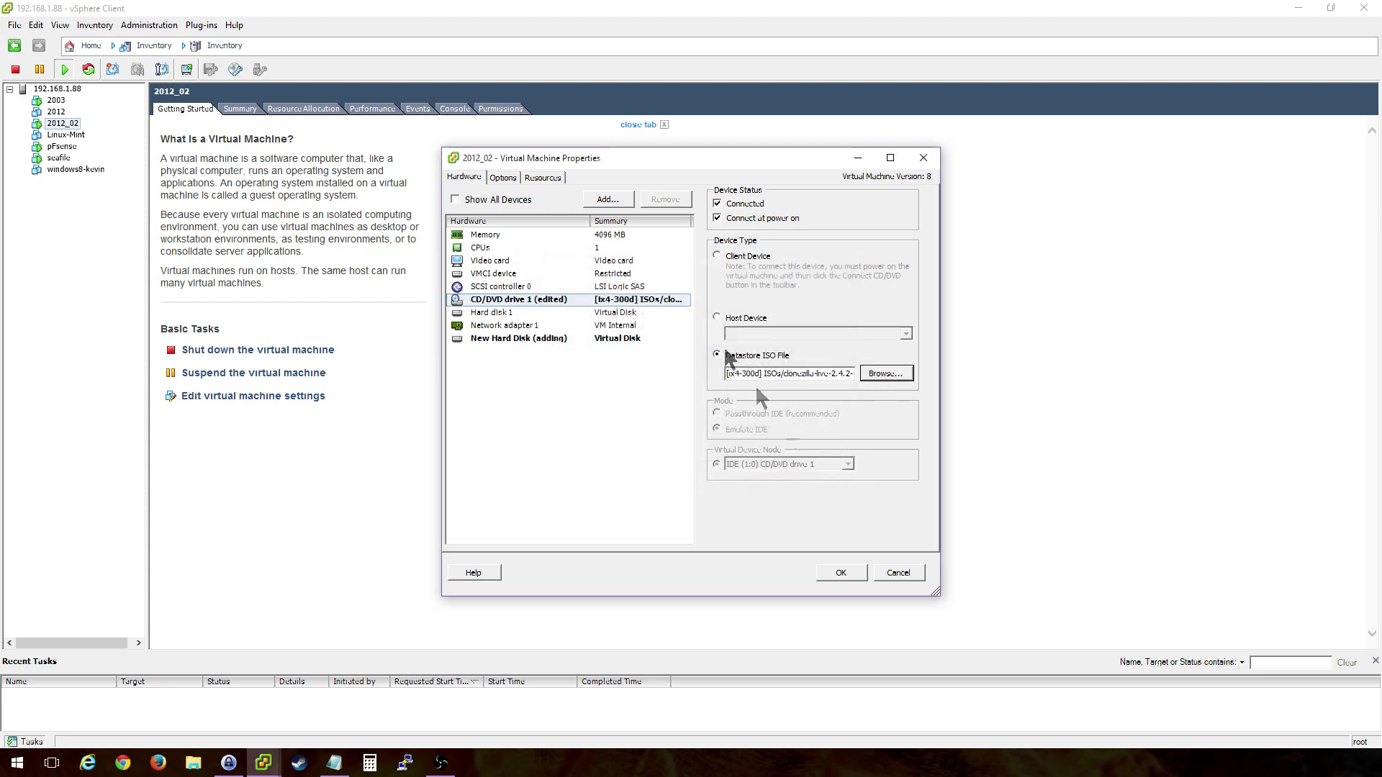
{"action": "left_click", "coordinate": [844, 570]}
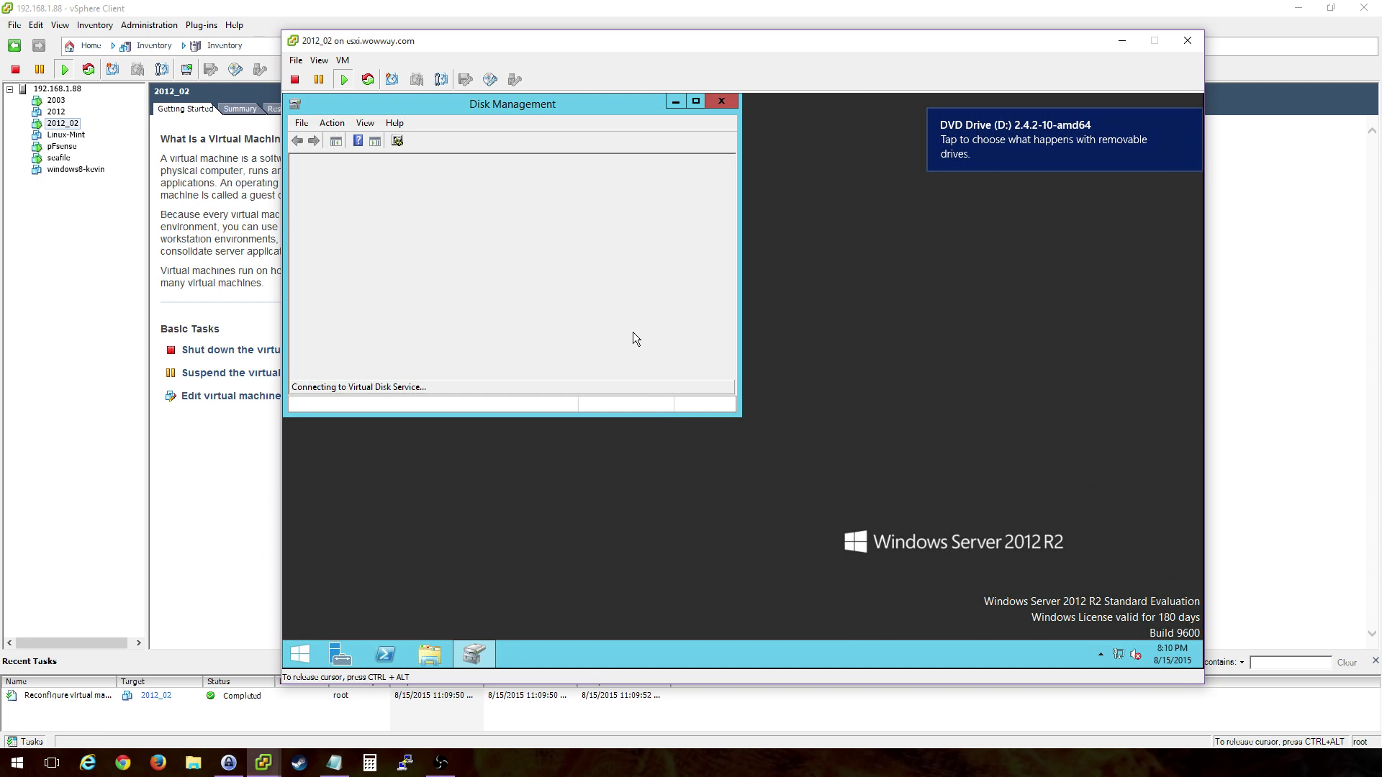
Step: Maximize Disk Management to inspect the offline 20 GB disk, then open Start
{"action": "left_click", "coordinate": [695, 102]}
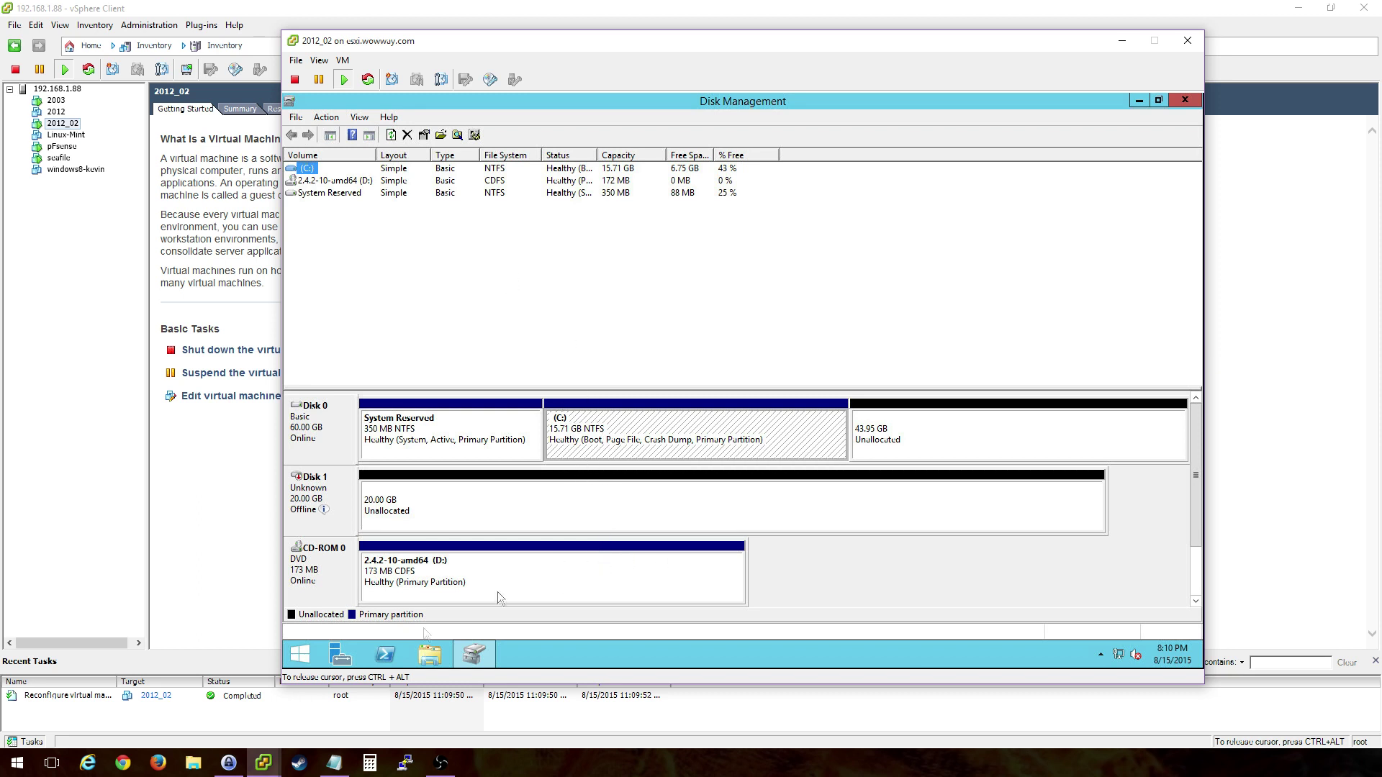
{"action": "left_click", "coordinate": [301, 658]}
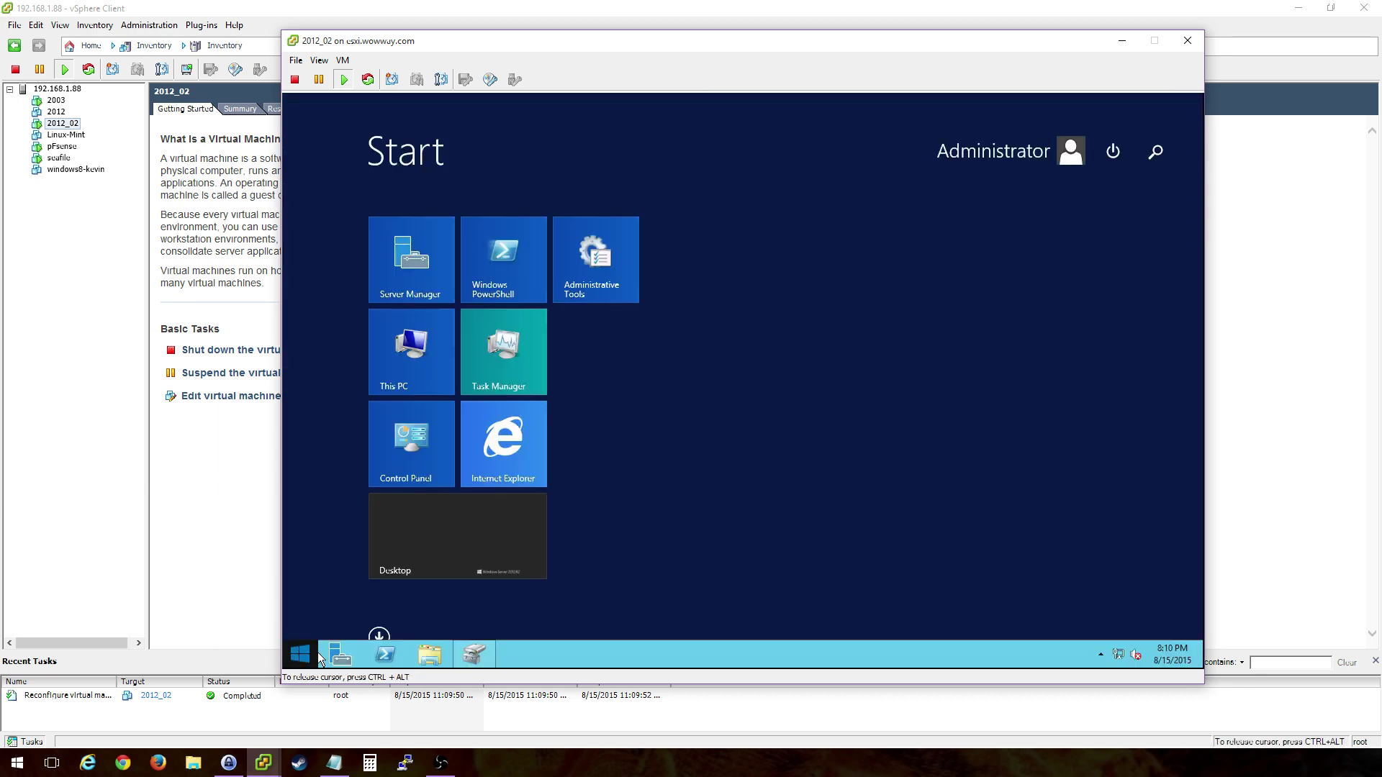
Step: Shut down the Windows guest from the Start button's power-user menu
{"action": "right_click", "coordinate": [302, 658]}
{"action": "mouse_move", "coordinate": [350, 641]}
{"action": "left_click", "coordinate": [481, 627]}
{"action": "left_click", "coordinate": [534, 643]}
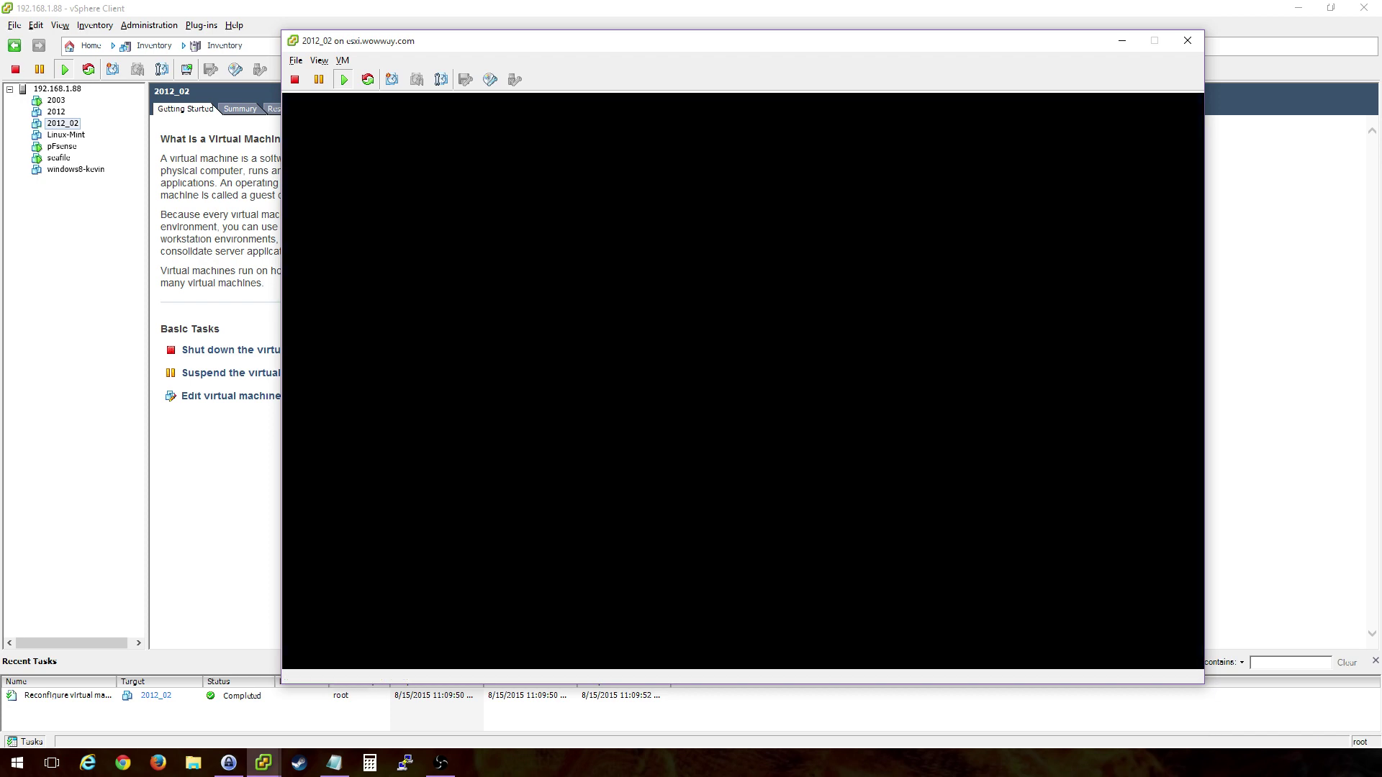
Step: Set the VM's power-on boot delay to 5000 ms in Boot Options
{"action": "left_click", "coordinate": [343, 61]}
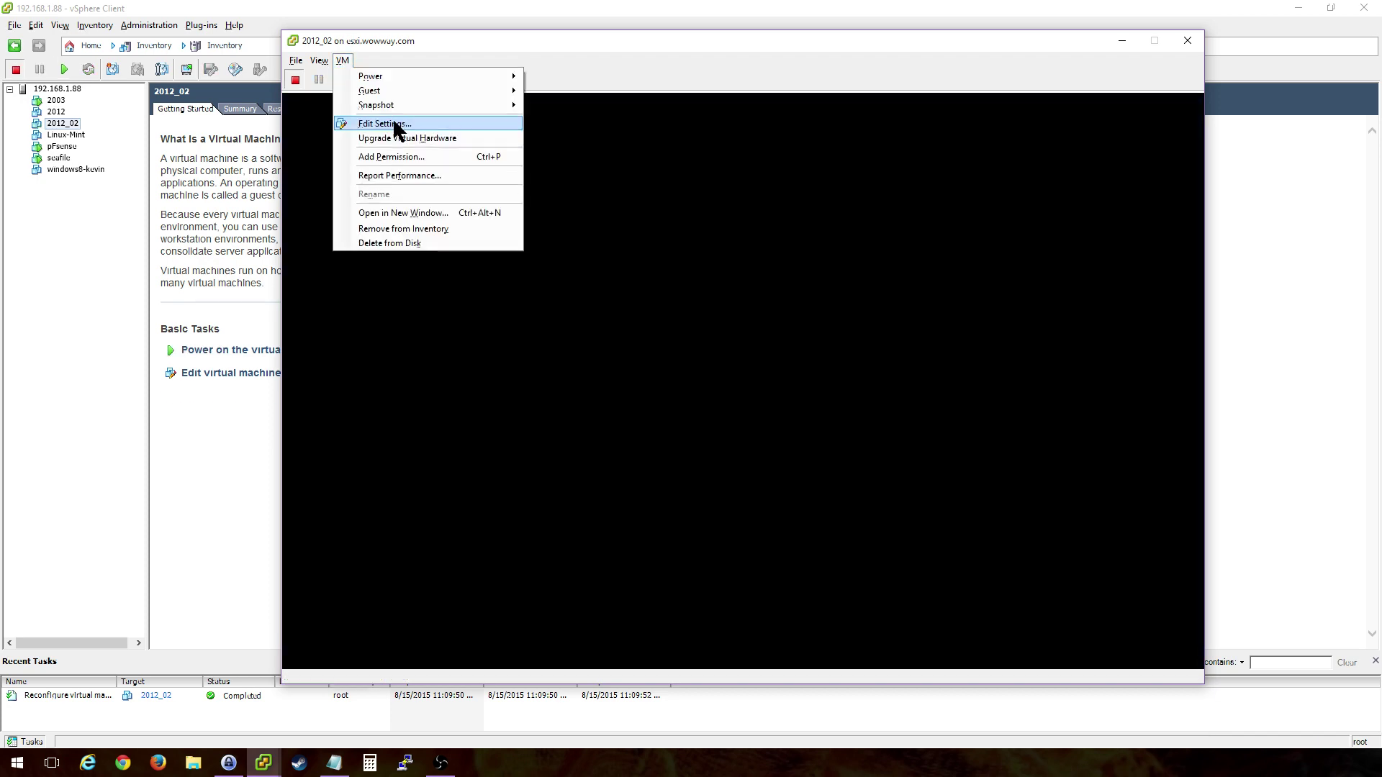
{"action": "left_click", "coordinate": [394, 122]}
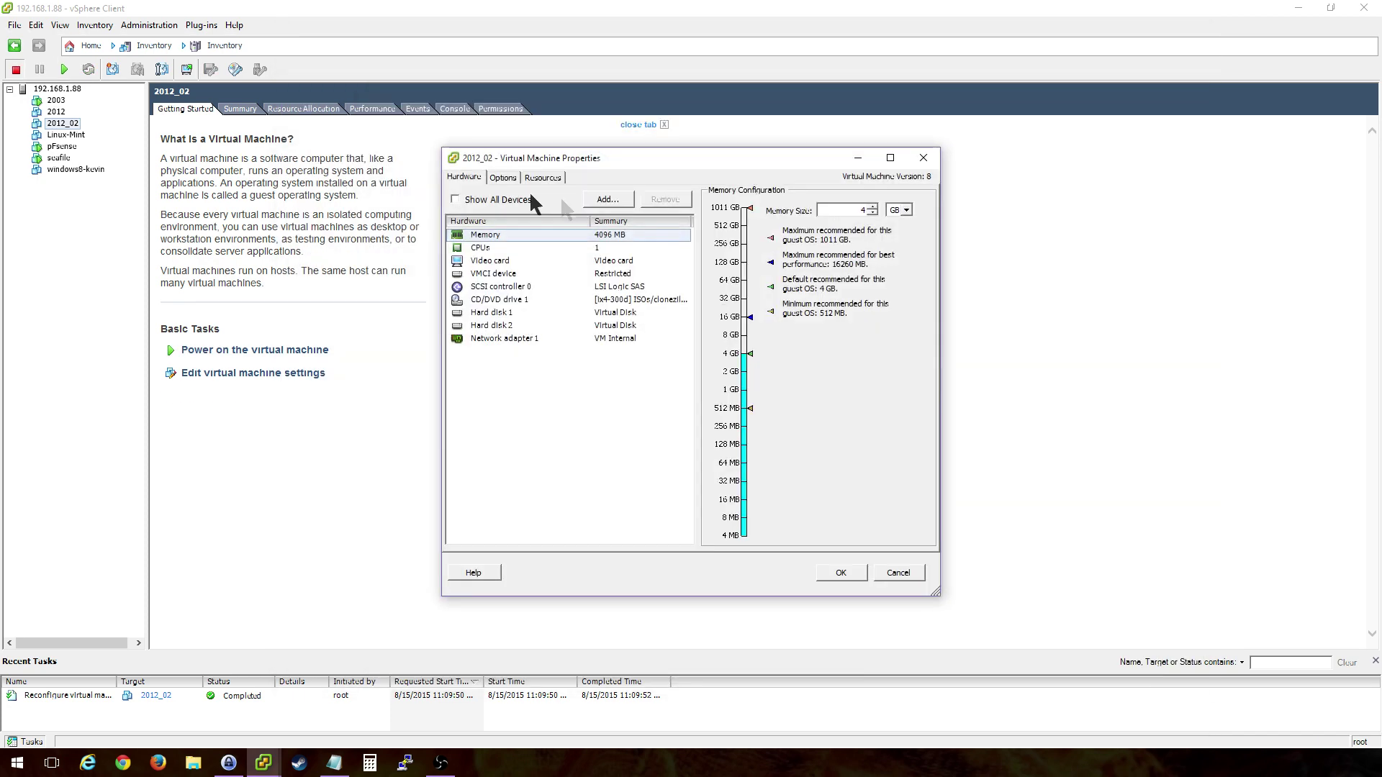
{"action": "left_click", "coordinate": [503, 177]}
{"action": "left_click", "coordinate": [623, 295]}
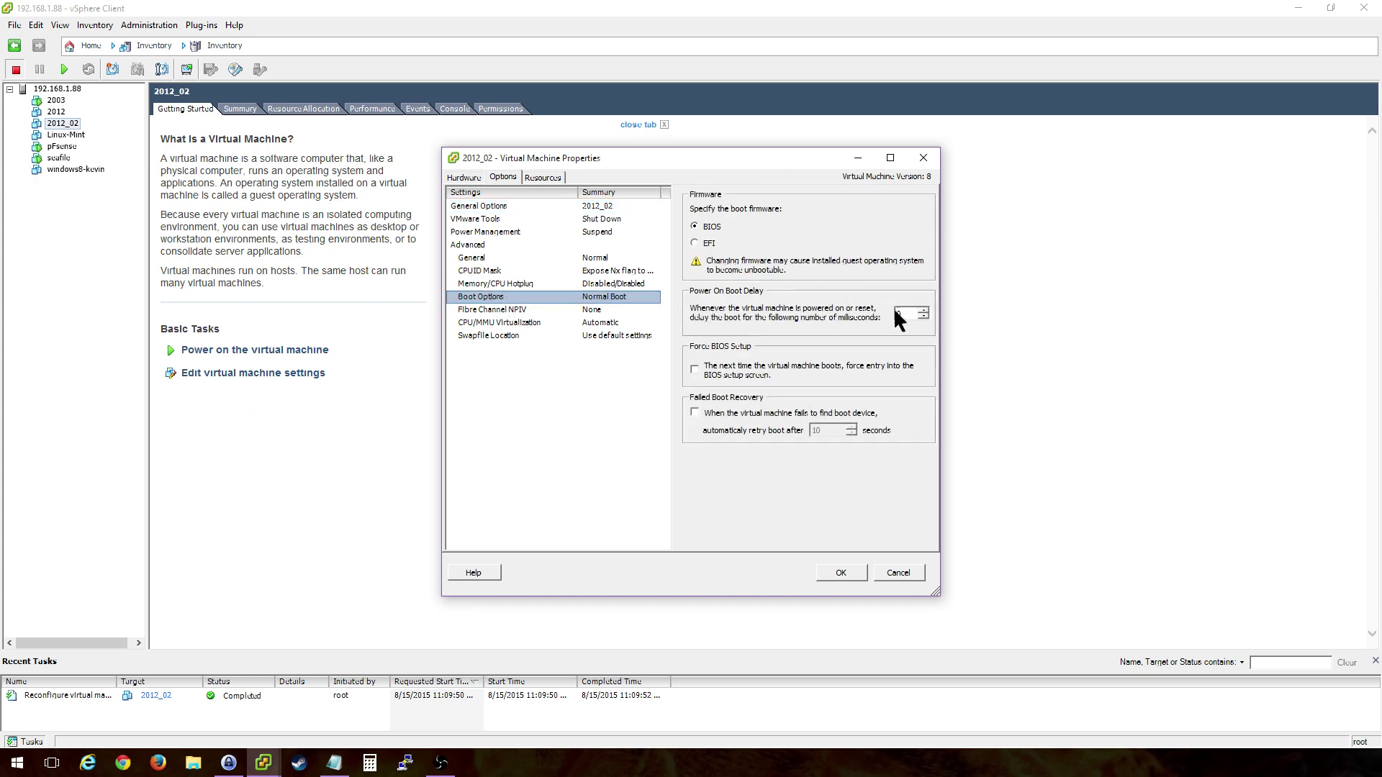
{"action": "left_click", "coordinate": [900, 314]}
{"action": "type", "text": "5000"}
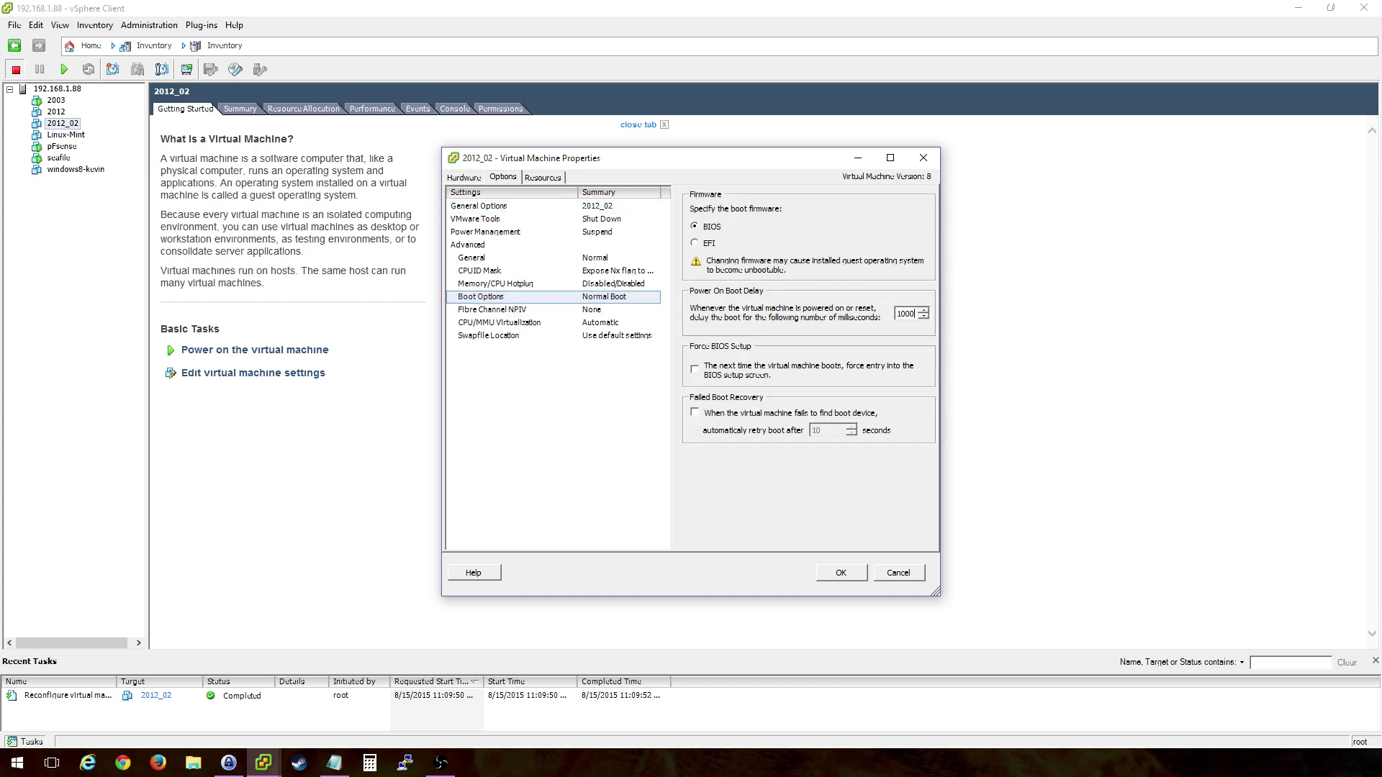
{"action": "key", "text": "Return"}
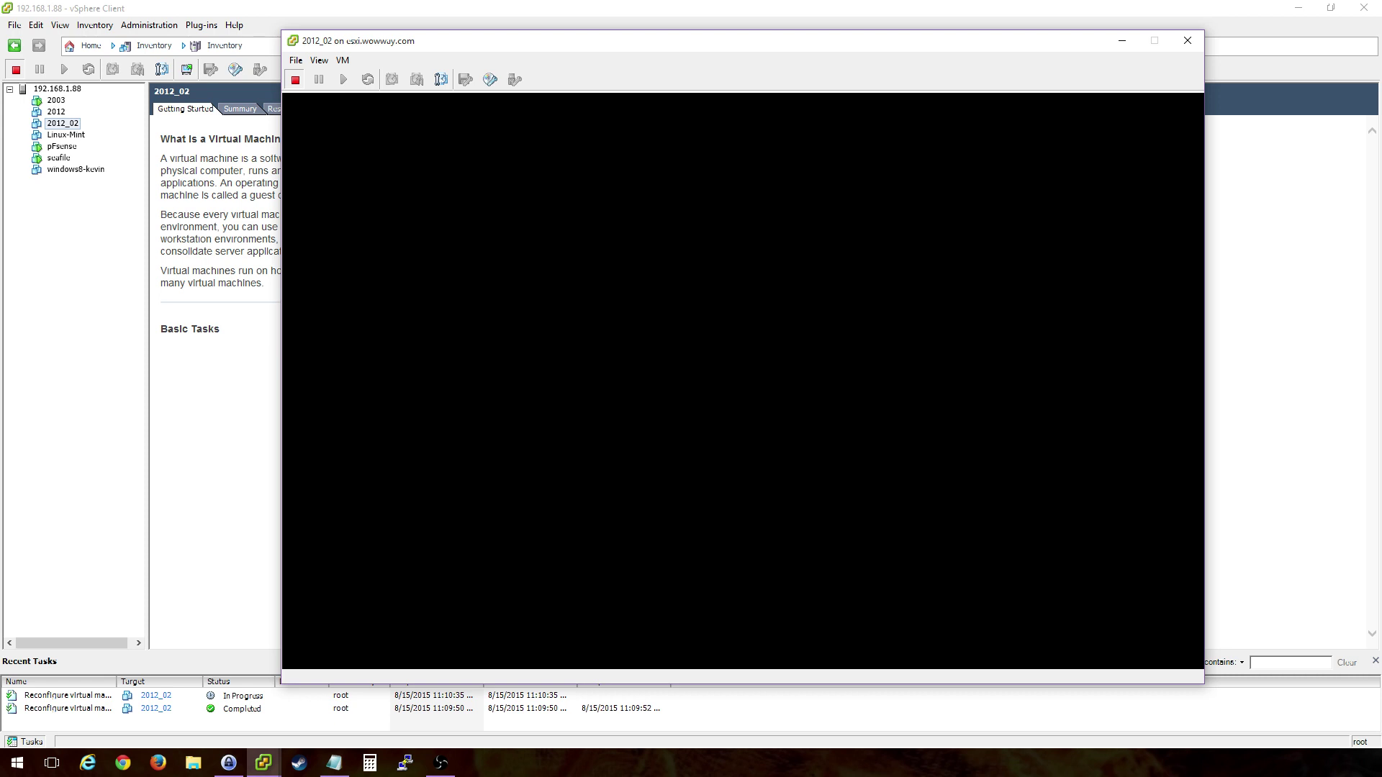
Step: Power on the VM and boot from CD-ROM Drive via the BIOS boot menu
{"action": "key", "text": "ctrl+alt"}
{"action": "left_click_drag", "start_coordinate": [469, 39], "coordinate": [458, 21]}
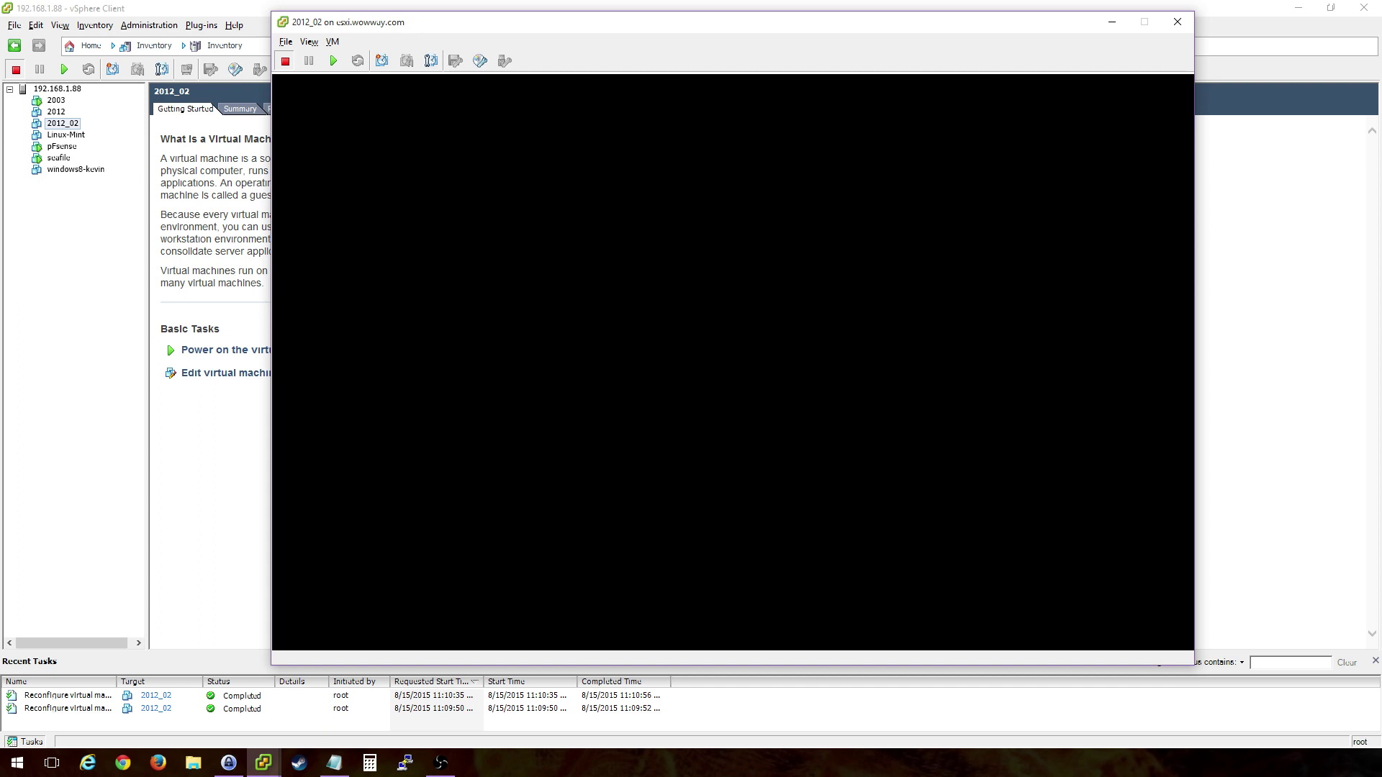
{"action": "left_click", "coordinate": [333, 61]}
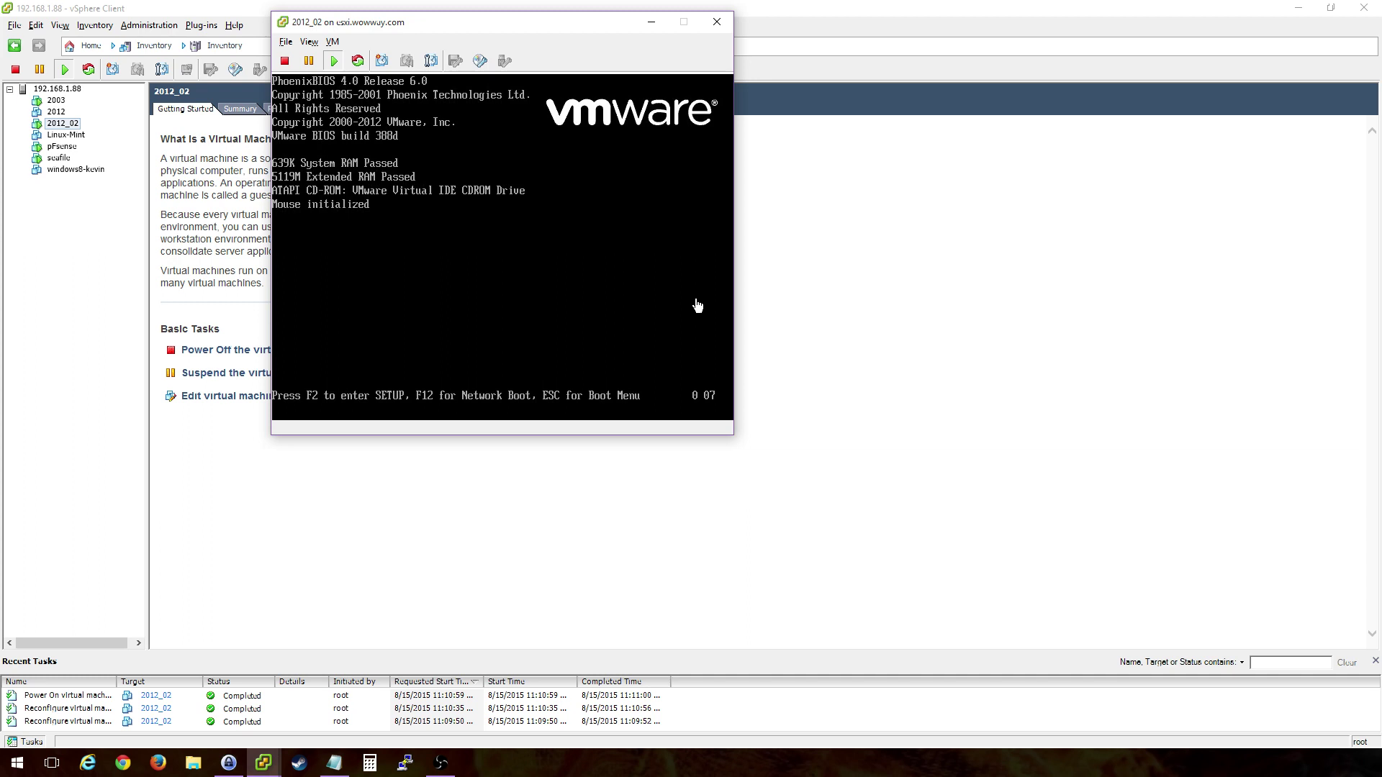
{"action": "left_click", "coordinate": [711, 395]}
{"action": "key", "text": "Escape"}
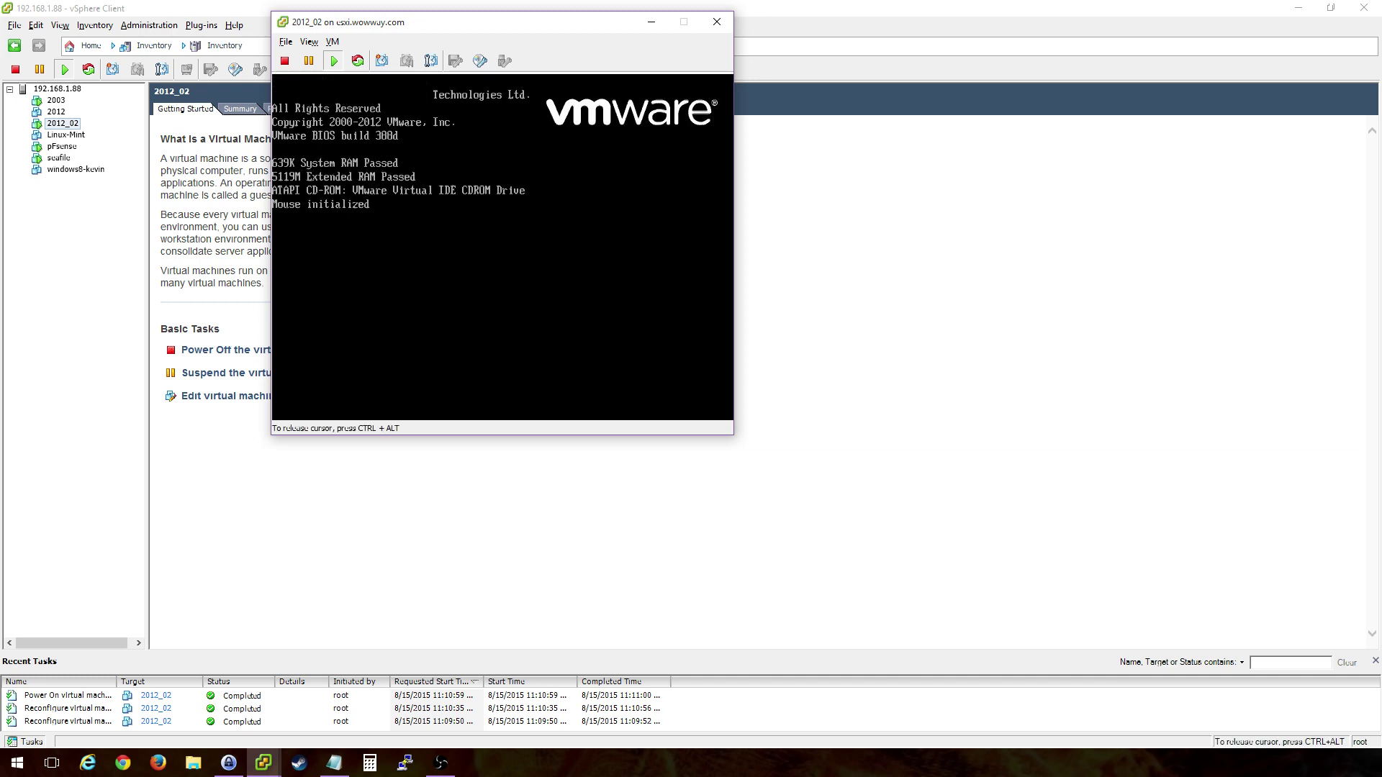
{"action": "key", "text": "Down"}
{"action": "key", "text": "Down"}
{"action": "key", "text": "Return"}
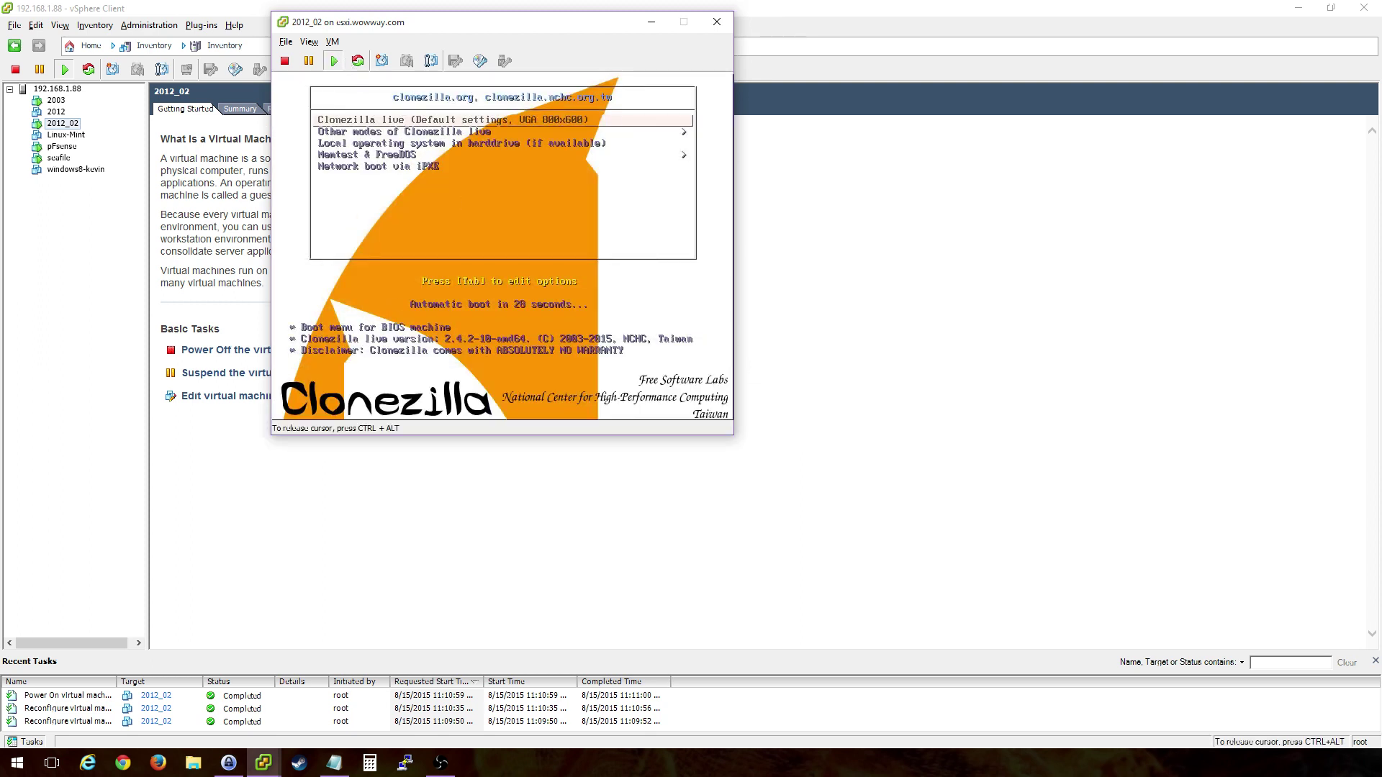
Step: Stop the countdown and boot the 'Clonezilla live (Default settings)' entry
{"action": "key", "text": "Up"}
{"action": "key", "text": "Return"}
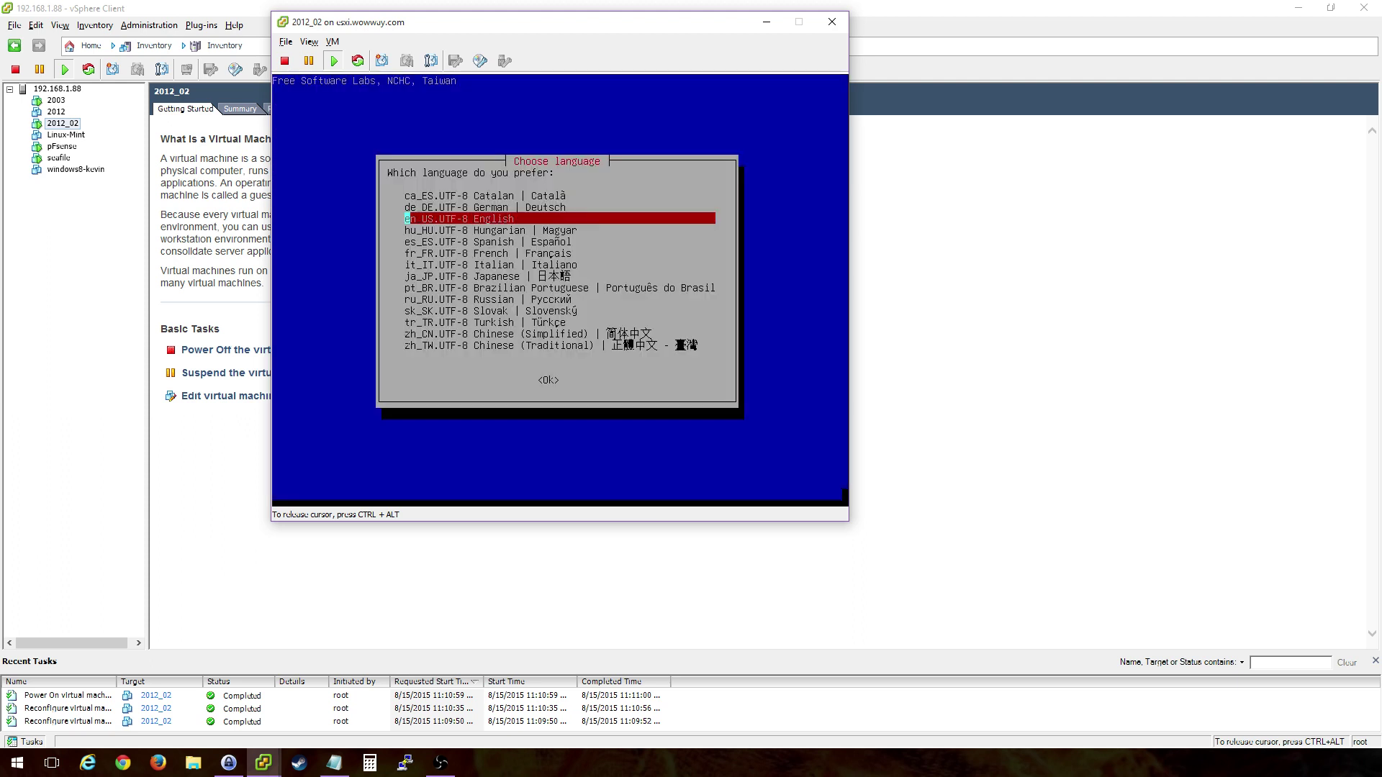
Step: Accept English and the default keymap, enter the shell, and become root with sudo su
{"action": "key", "text": "Return"}
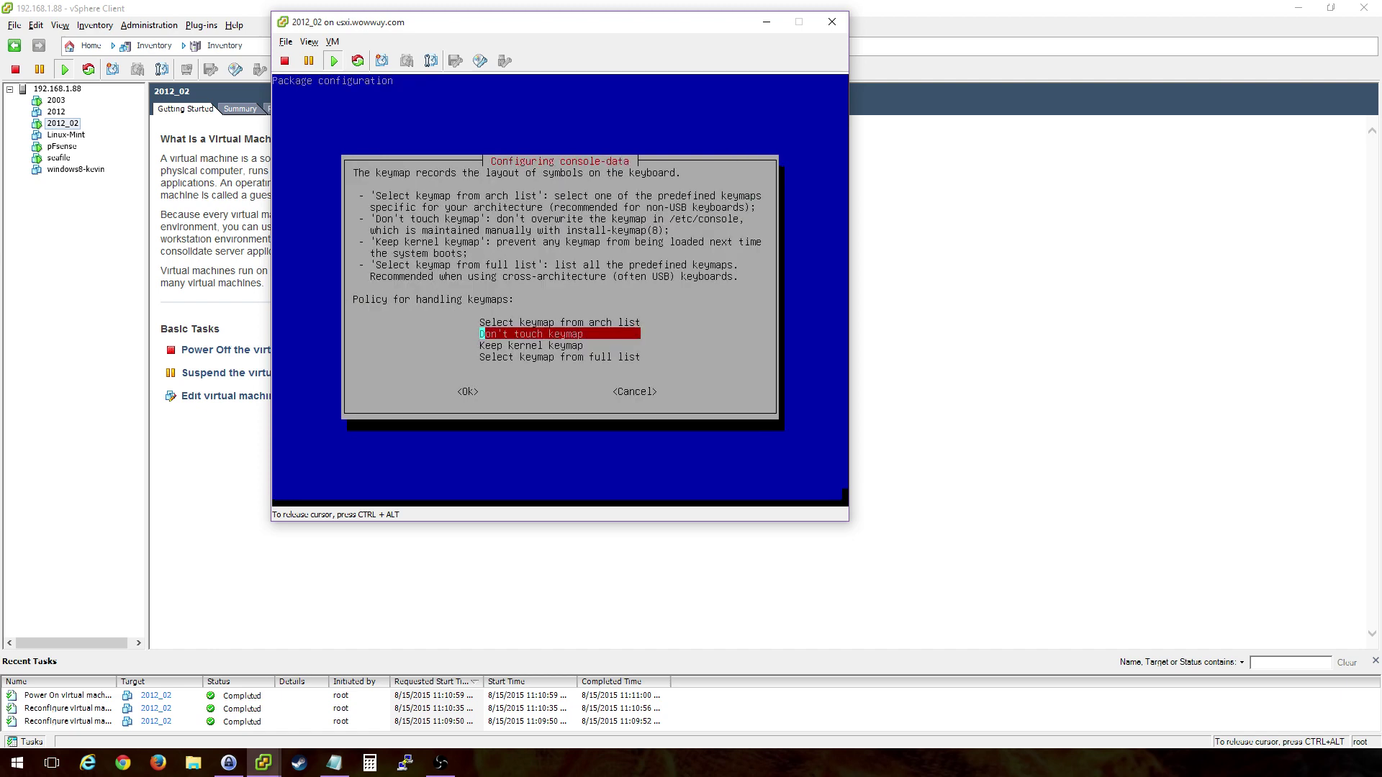
{"action": "key", "text": "Return"}
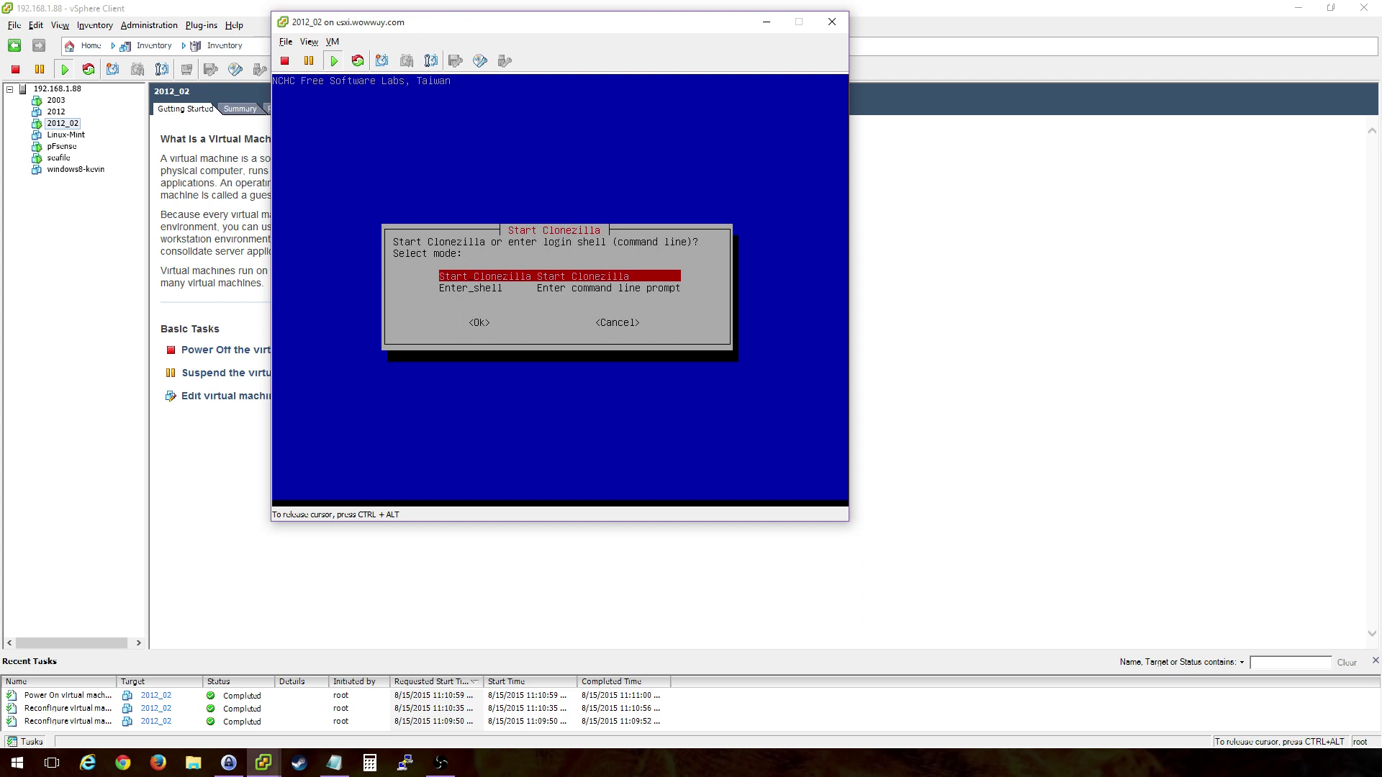
{"action": "key", "text": "Down"}
{"action": "key", "text": "Return"}
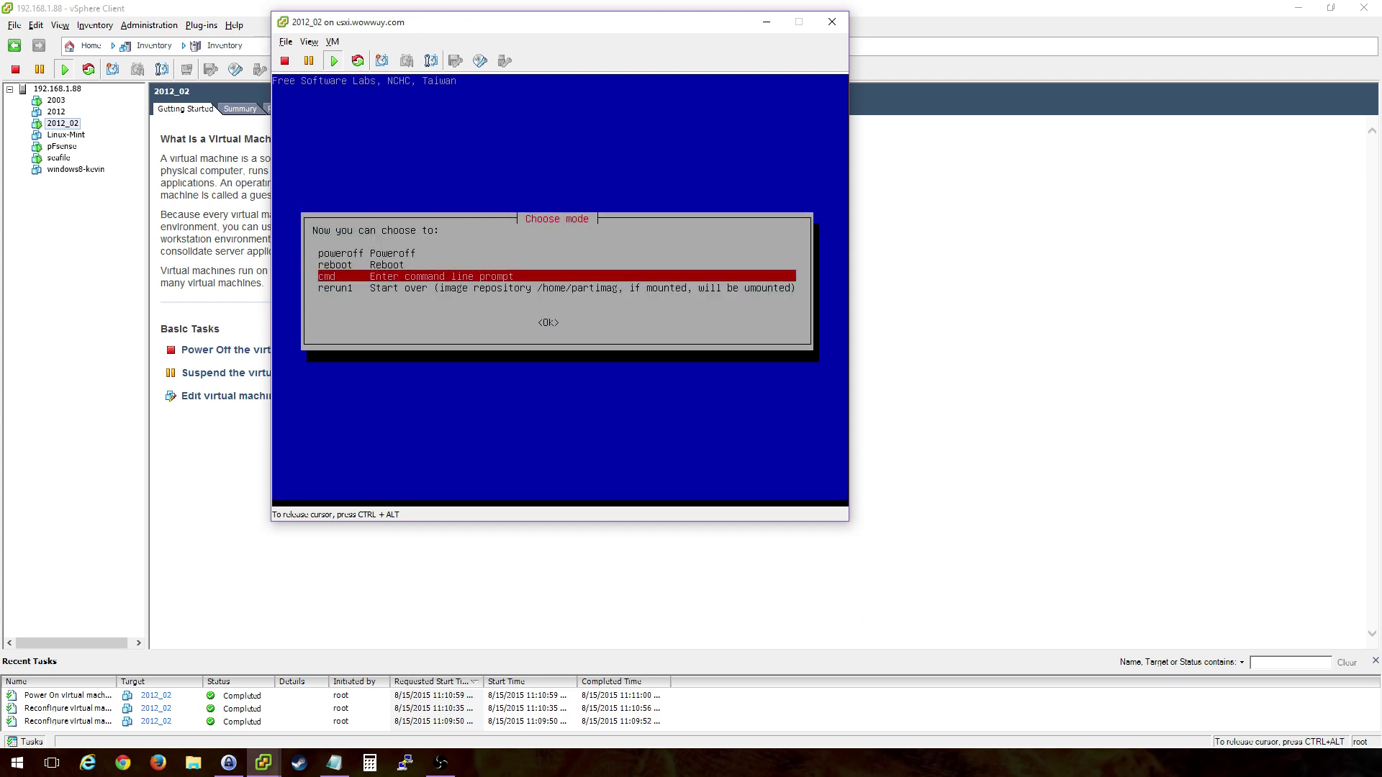
{"action": "type", "text": "sudo su"}
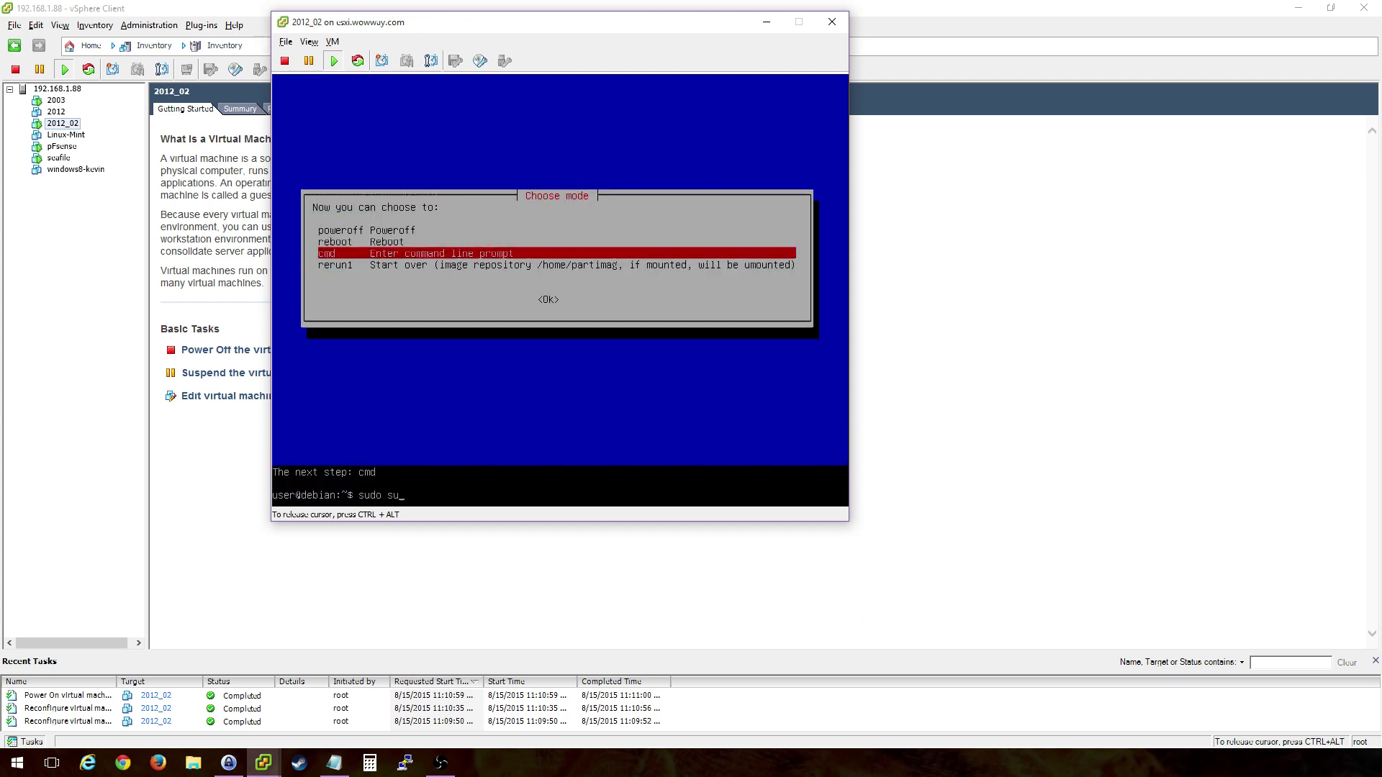
{"action": "key", "text": "Return"}
{"action": "type", "text": "clear"}
{"action": "key", "text": "Return"}
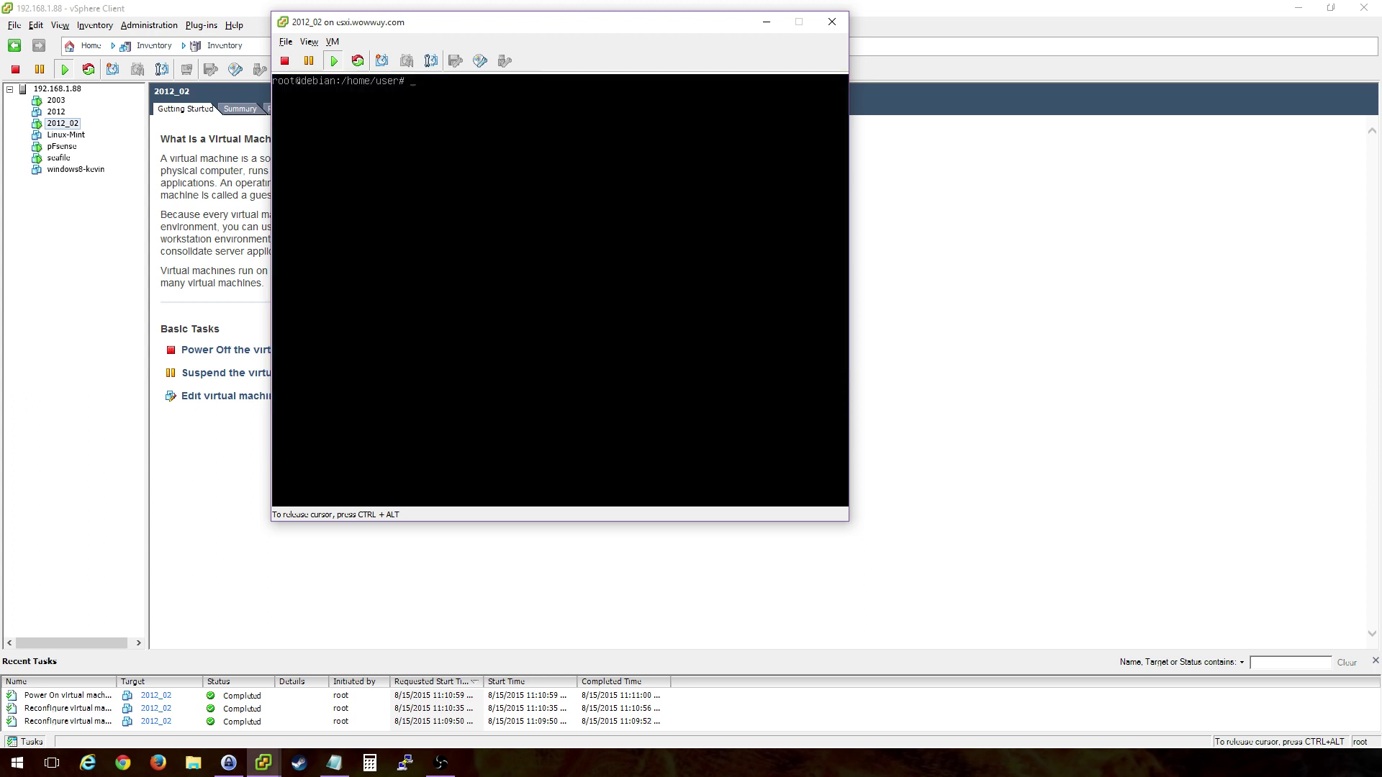
Step: List disks with fdisk -l and dd the first 512-byte sector from /dev/sda to /dev/sdb
{"action": "type", "text": "fdisk -l"}
{"action": "key", "text": "Return"}
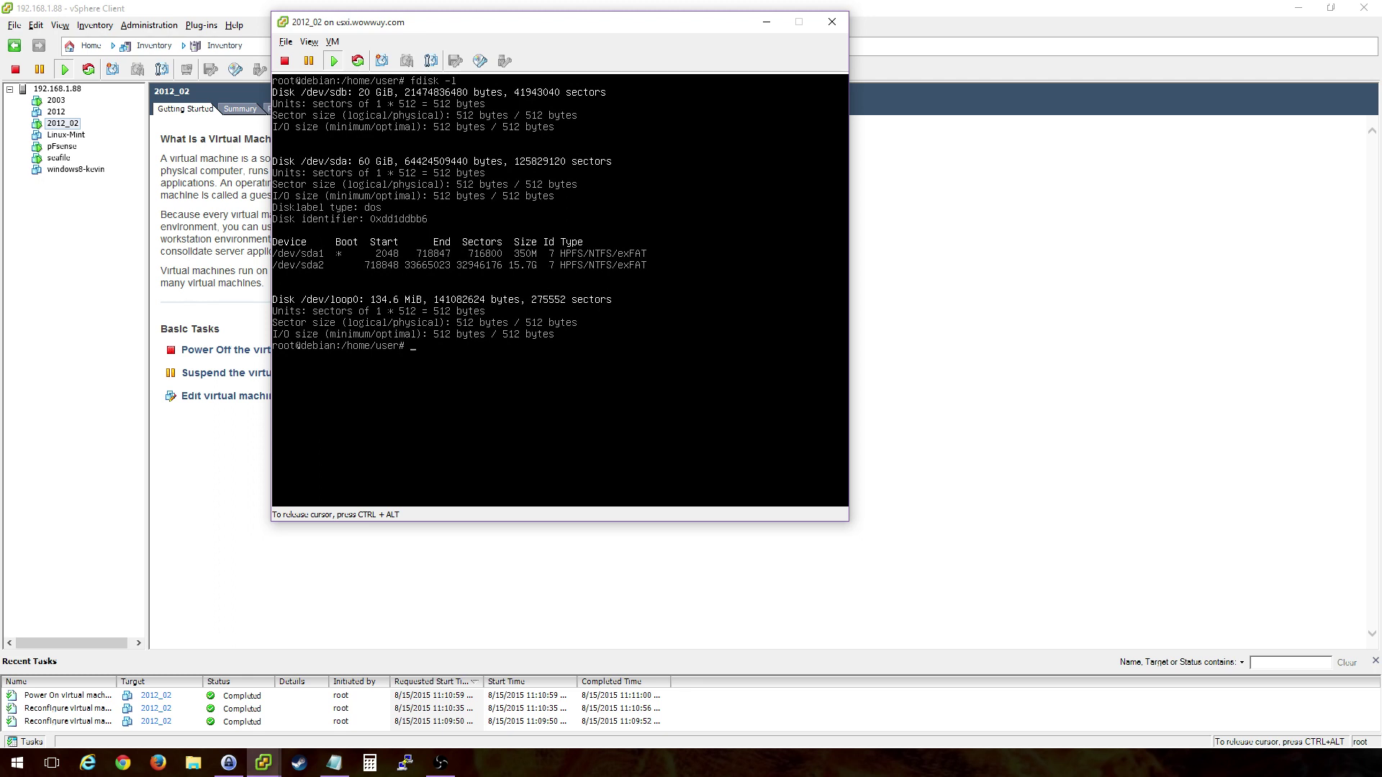
{"action": "type", "text": "dd if=/dev "}
{"action": "type", "text": "sdb"}
{"action": "type", "text": " of=/dev"}
{"action": "type", "text": "/sdb"}
{"action": "type", "text": " bs=512"}
{"action": "type", "text": " count=1"}
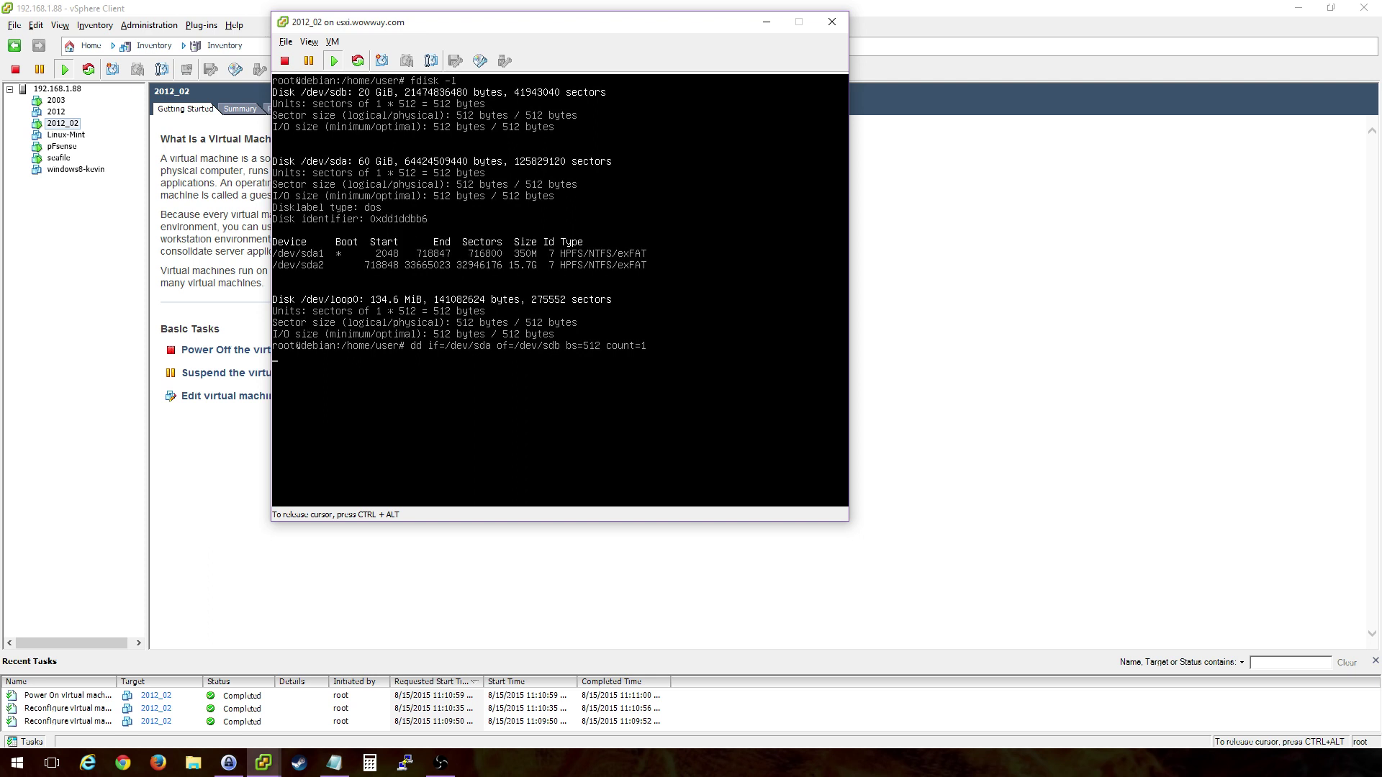
{"action": "type", "text": "clear"}
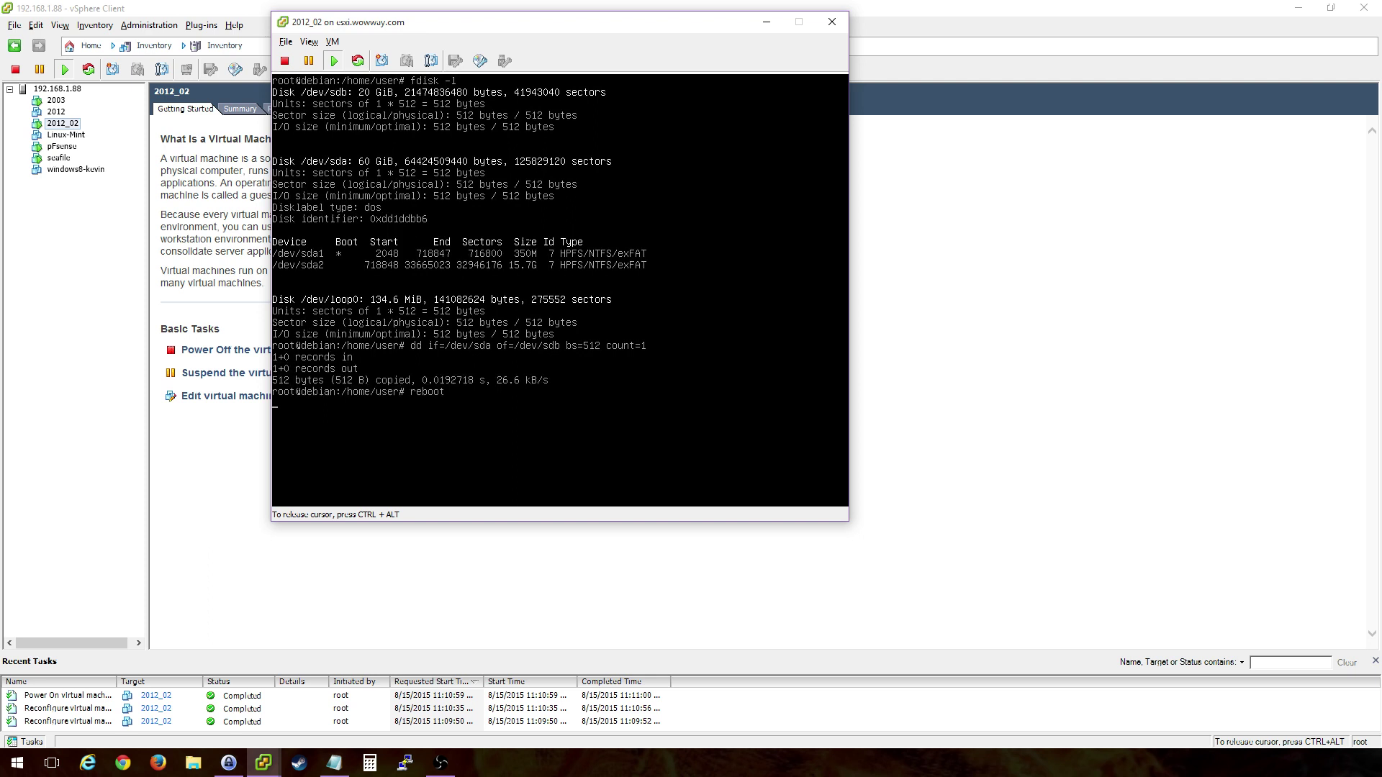
{"action": "key", "text": "Return"}
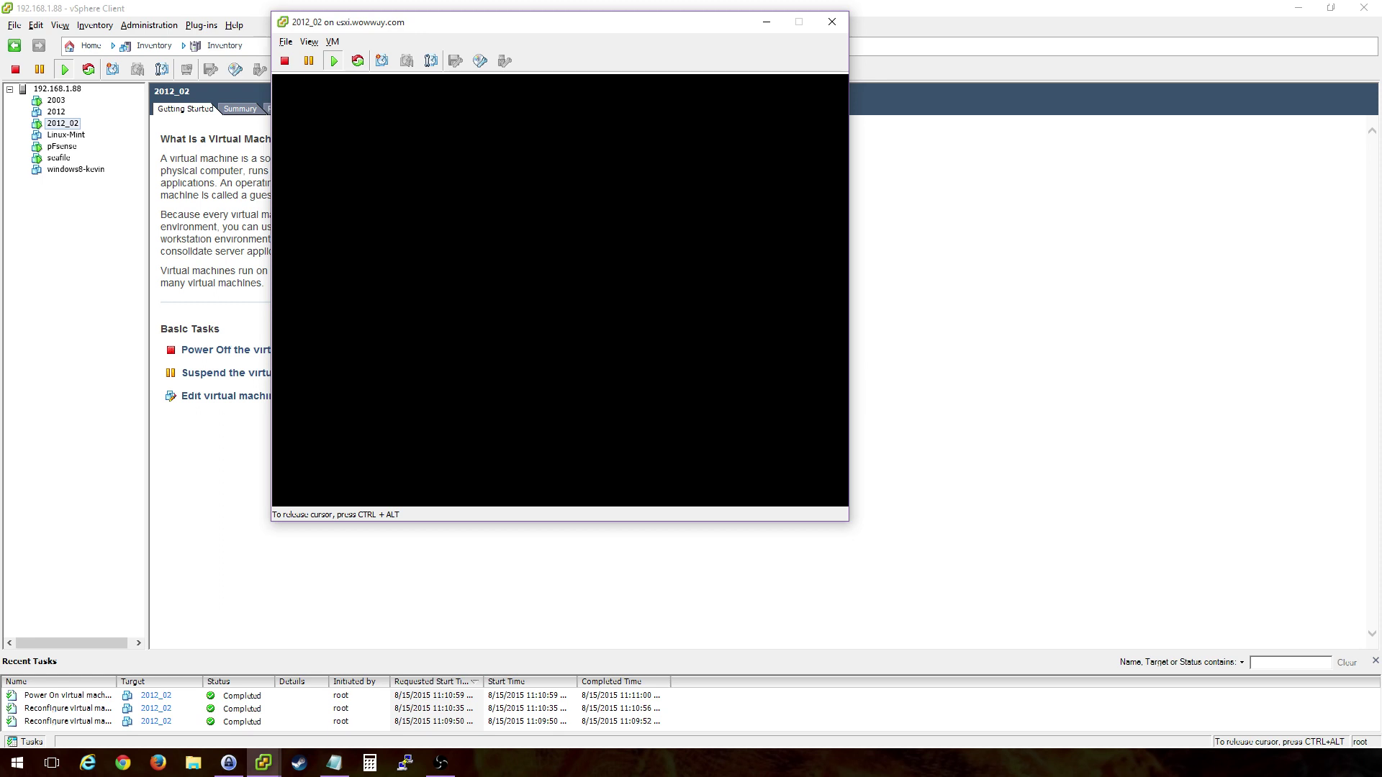
Step: Boot from CD-ROM Drive into Clonezilla live's default entry and accept English
{"action": "key", "text": "Escape"}
{"action": "key", "text": "Down"}
{"action": "key", "text": "Down"}
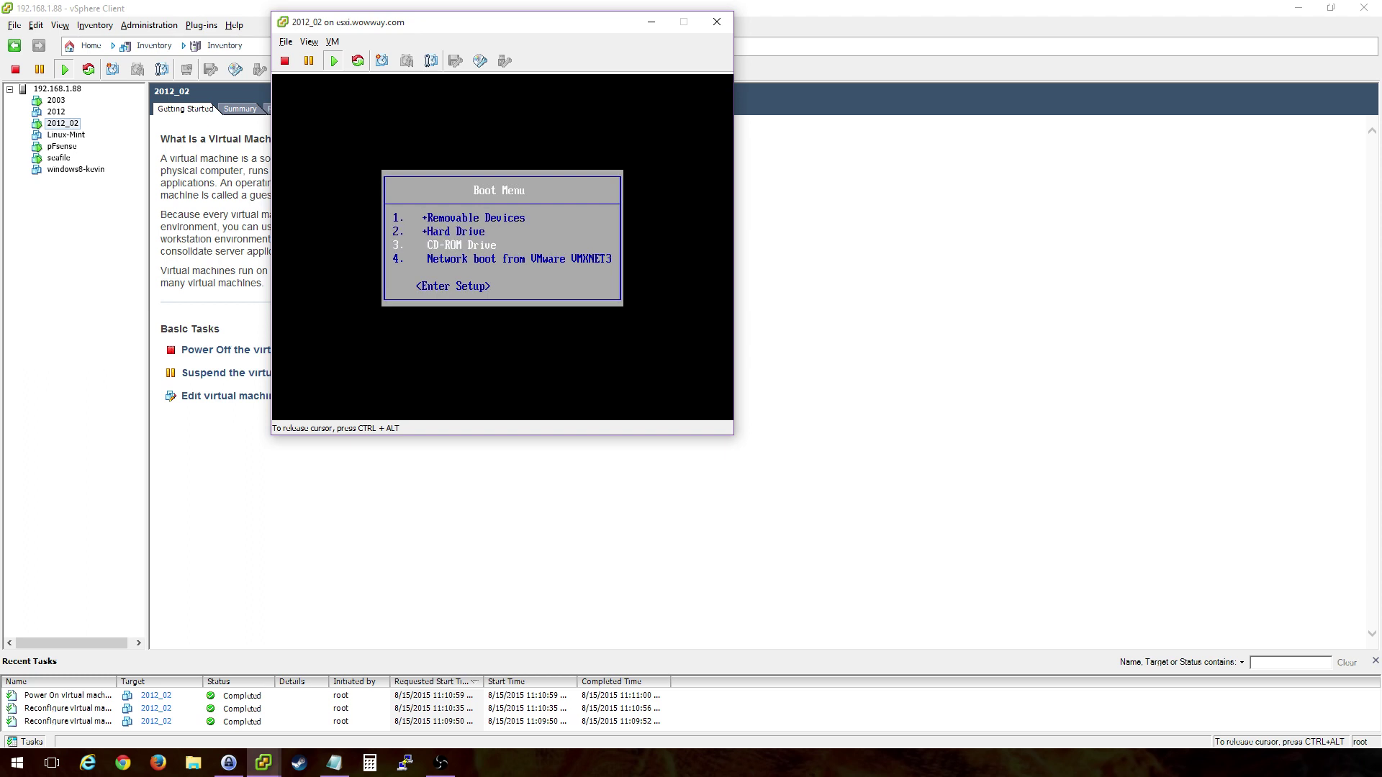
{"action": "key", "text": "Return"}
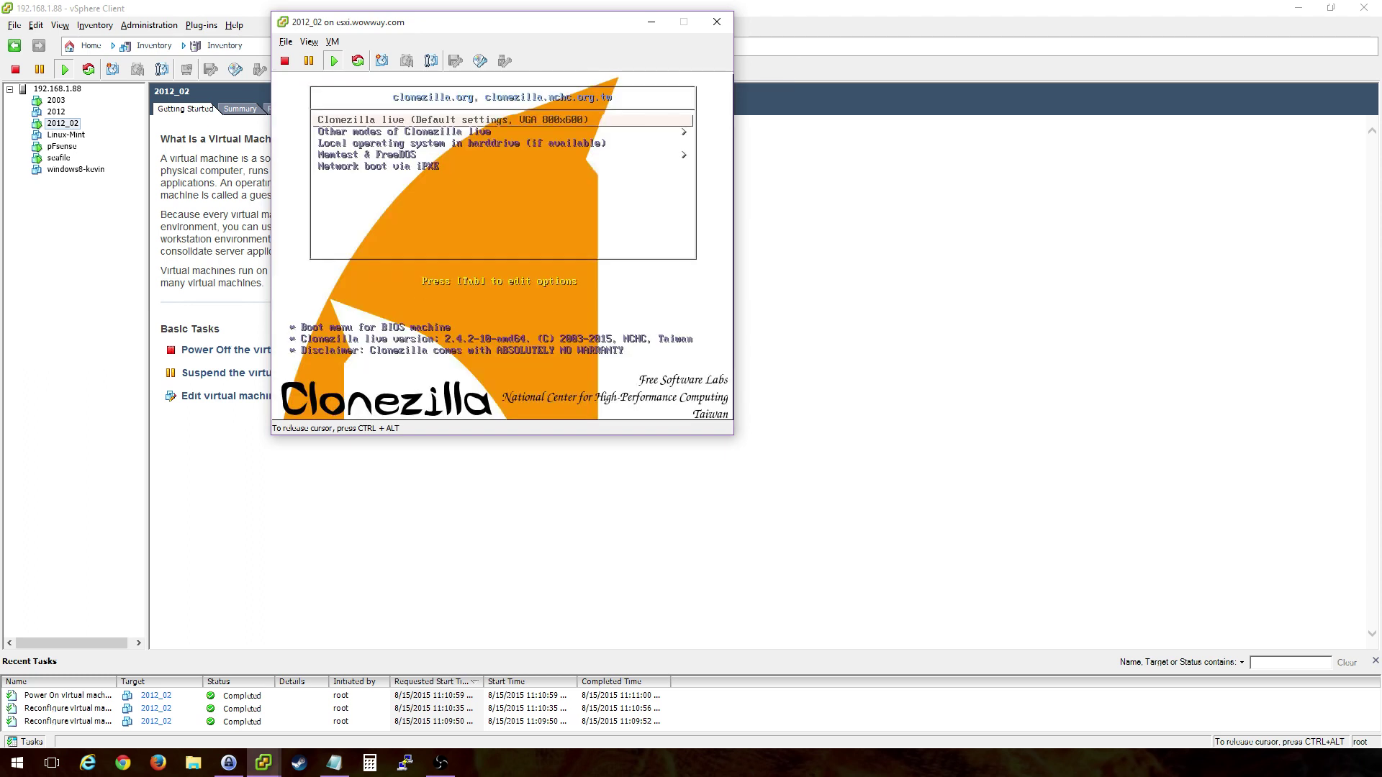
{"action": "key", "text": "Return"}
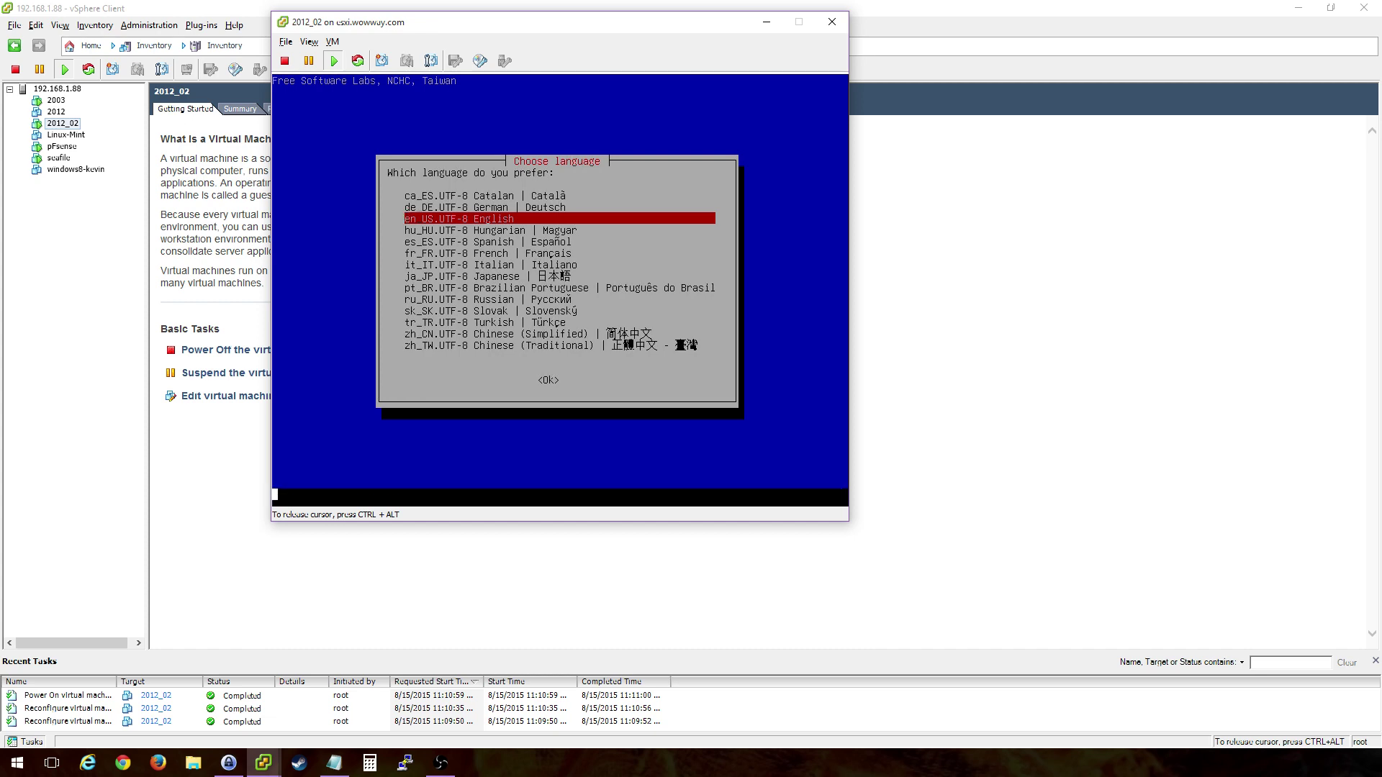
{"action": "key", "text": "Return"}
Step: Enter Clonezilla's command shell, become root with sudo su, and list disks with fdisk -l
{"action": "key", "text": "Return"}
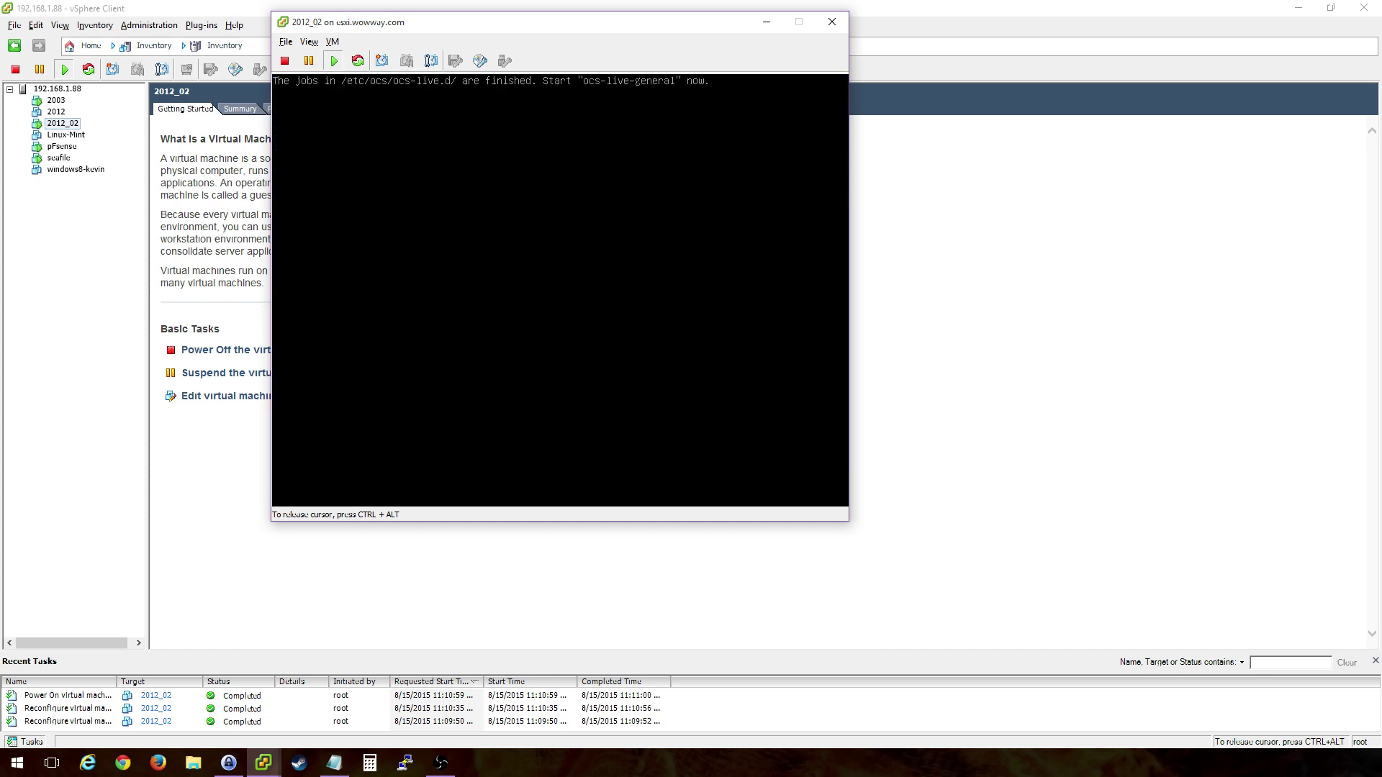
{"action": "key", "text": "Down"}
{"action": "key", "text": "Return"}
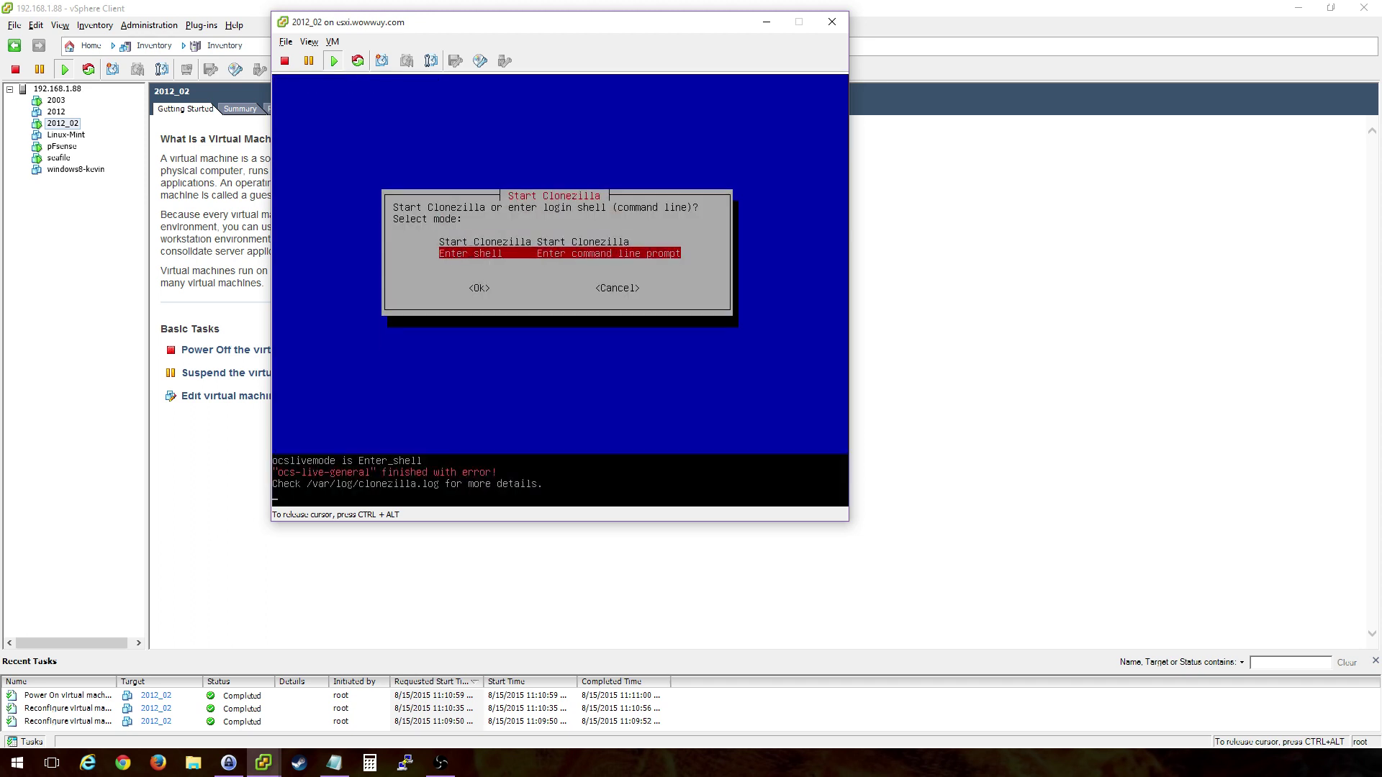
{"action": "key", "text": "Return"}
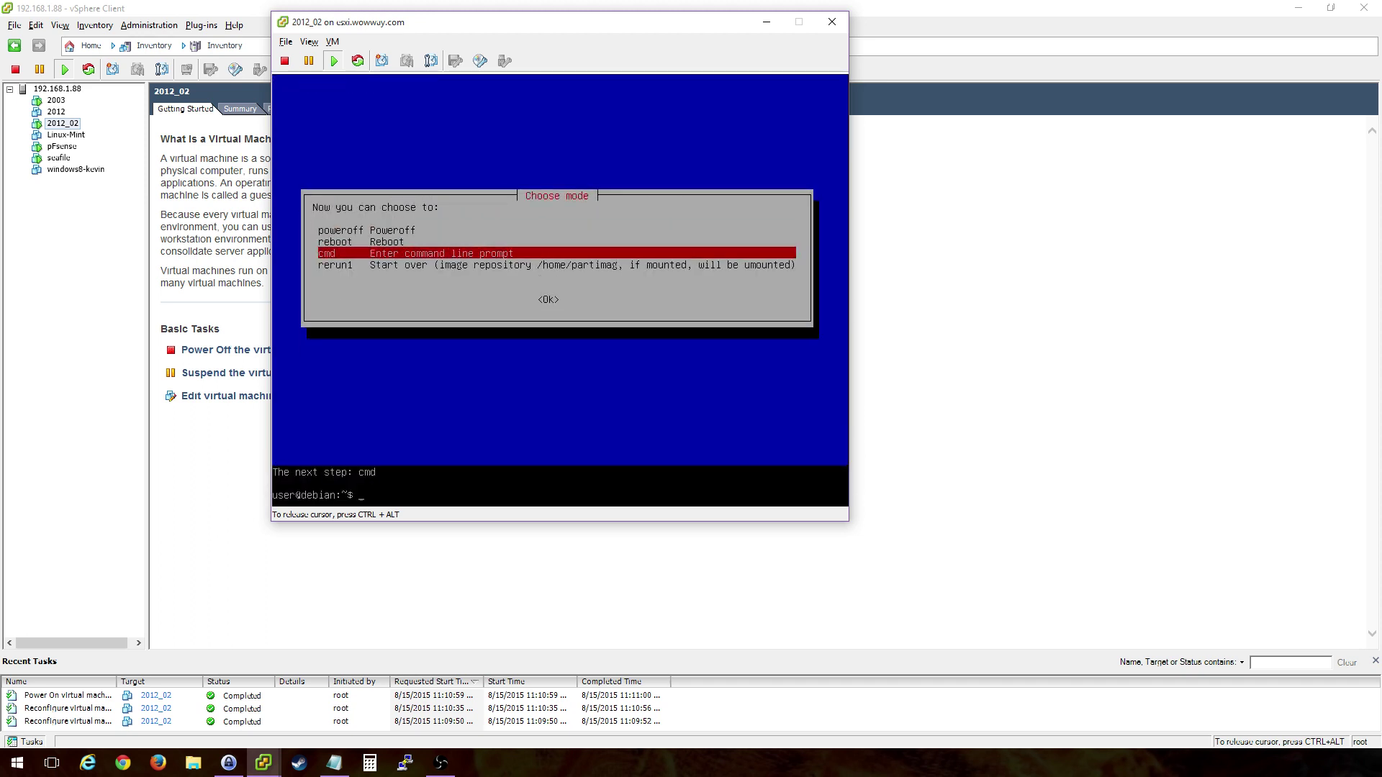
{"action": "type", "text": "suid"}
{"action": "key", "text": "ctrl+c"}
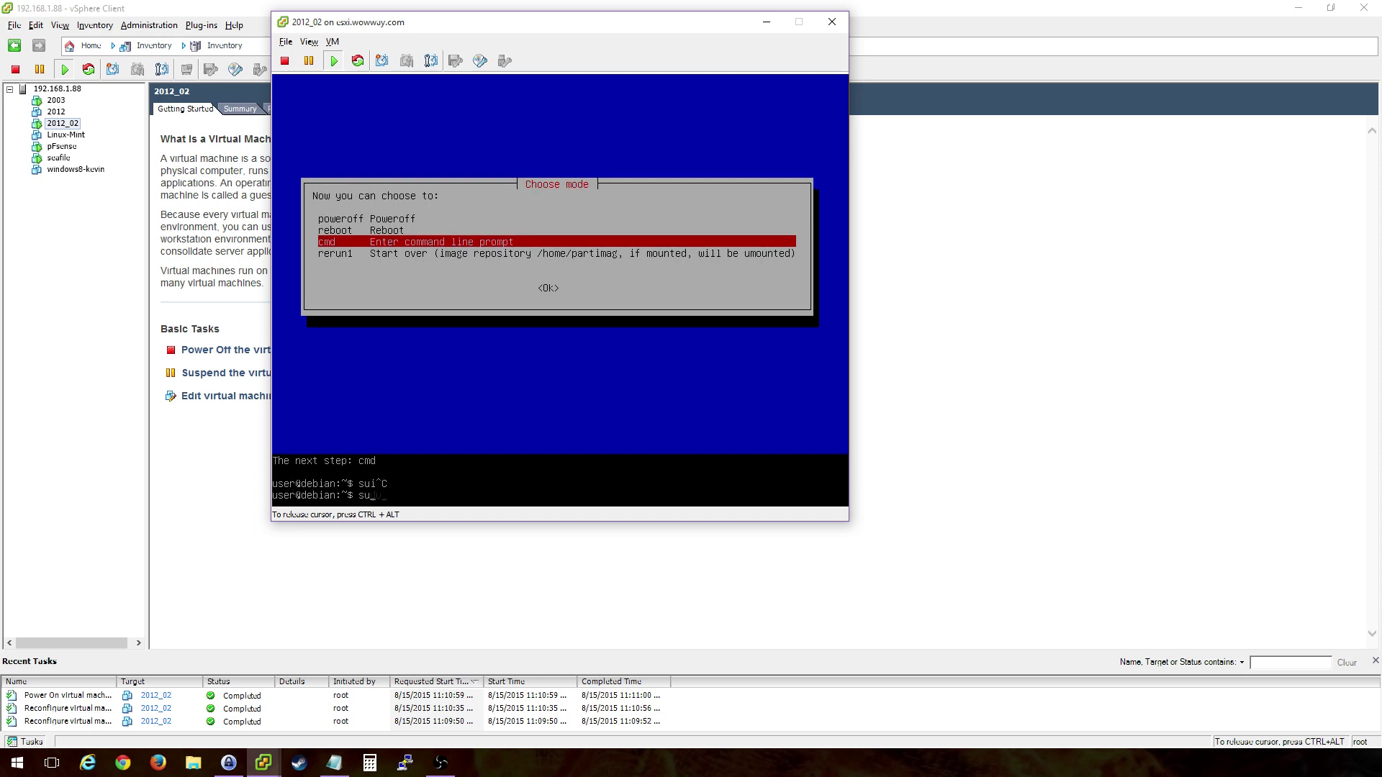
{"action": "type", "text": "sudo su"}
{"action": "key", "text": "Return"}
{"action": "type", "text": "fdisk -l"}
{"action": "key", "text": "Return"}
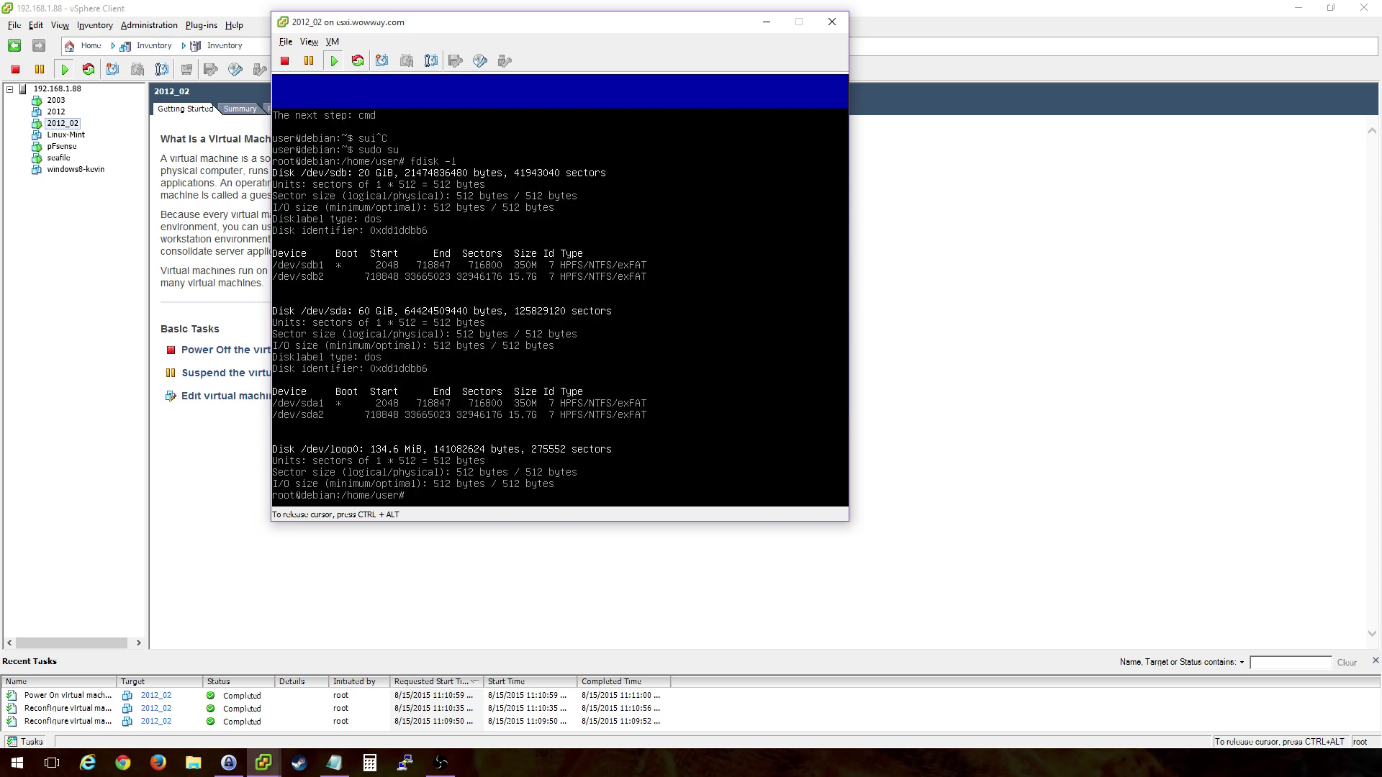
Step: Abandon the unfinished fdisk command and exit both shells to restart Clonezilla
{"action": "type", "text": "fdisk /de"}
{"action": "key", "text": "ctrl+c"}
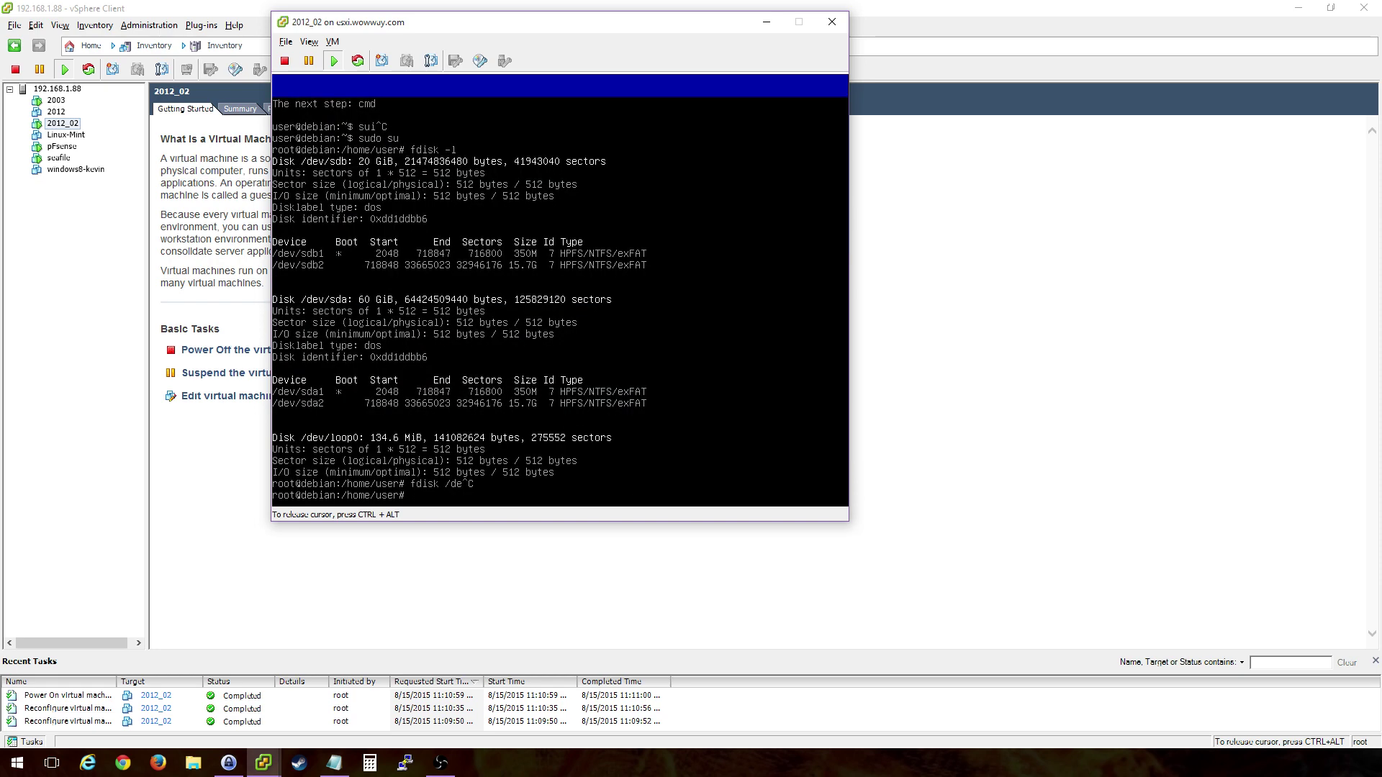
{"action": "key", "text": "ctrl+alt"}
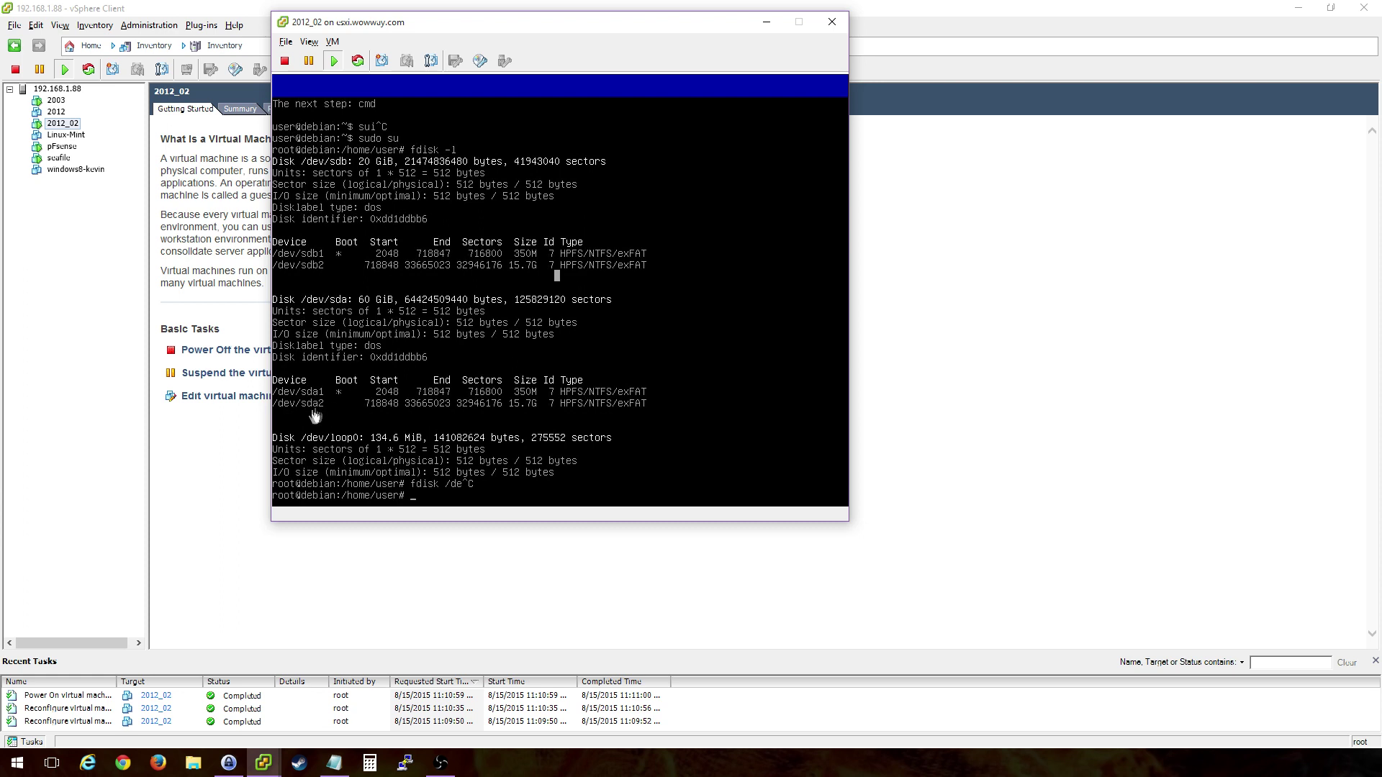
{"action": "left_click", "coordinate": [536, 308]}
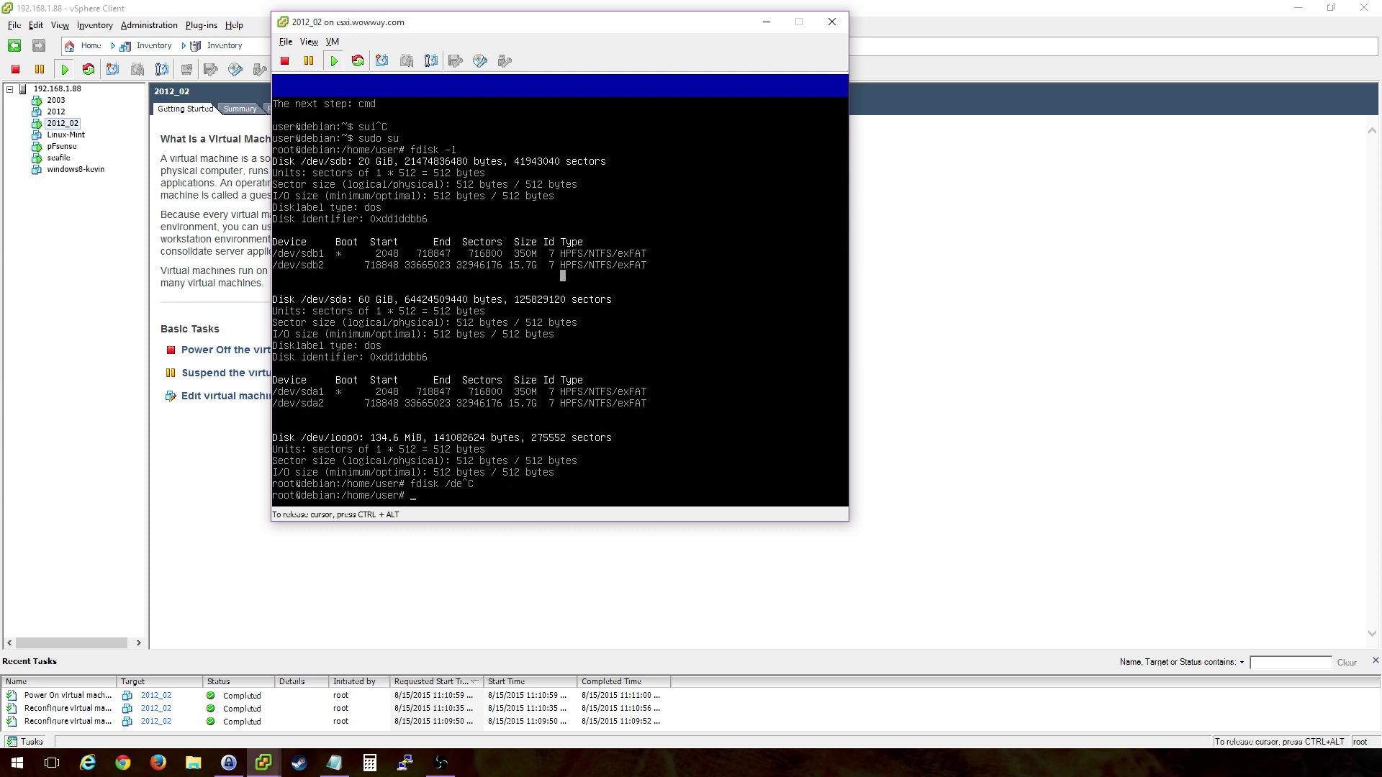
{"action": "type", "text": "exit"}
{"action": "key", "text": "Return"}
{"action": "type", "text": "exit"}
{"action": "key", "text": "Return"}
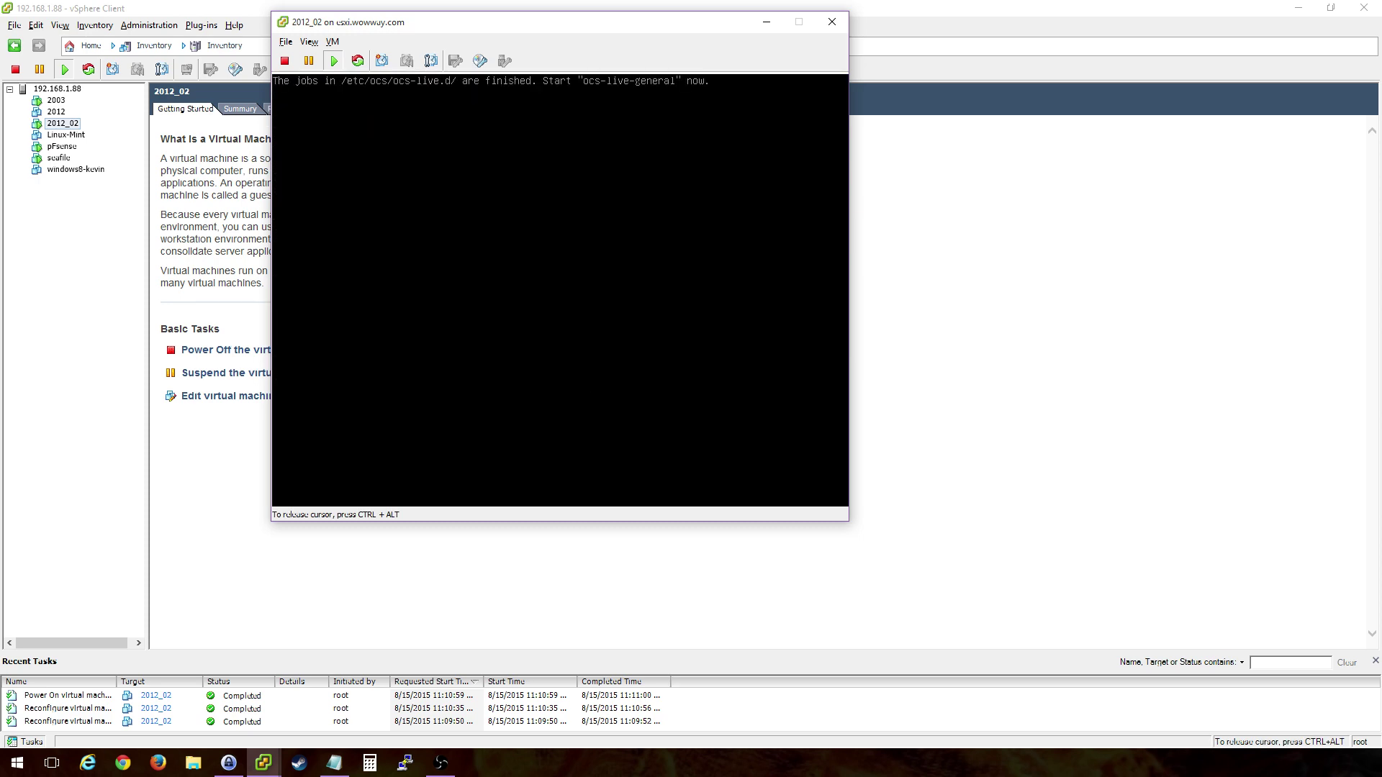
Step: Start a Beginner-mode device-device part_to_local_part clone with sda1 as source, highlighting sdb1 as target
{"action": "key", "text": "Return"}
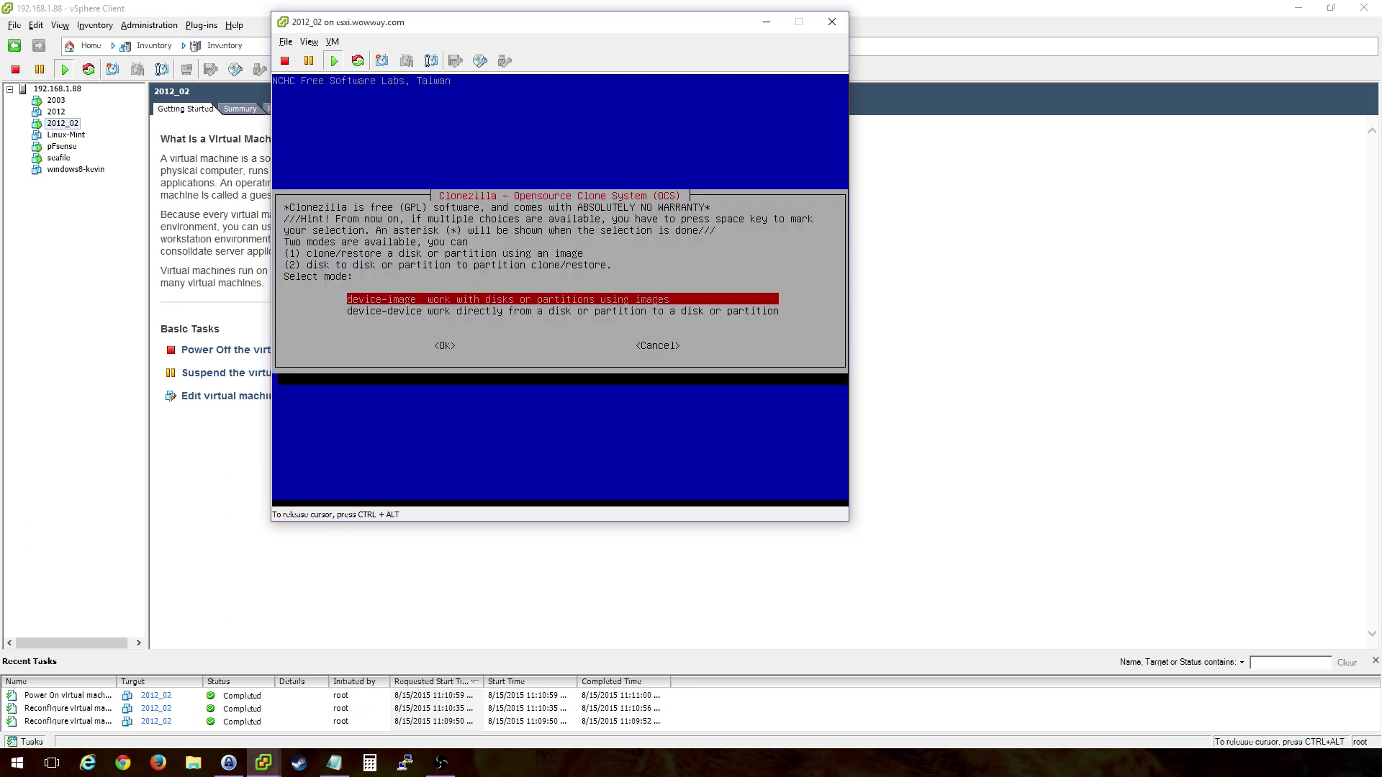
{"action": "key", "text": "Down"}
{"action": "key", "text": "Return"}
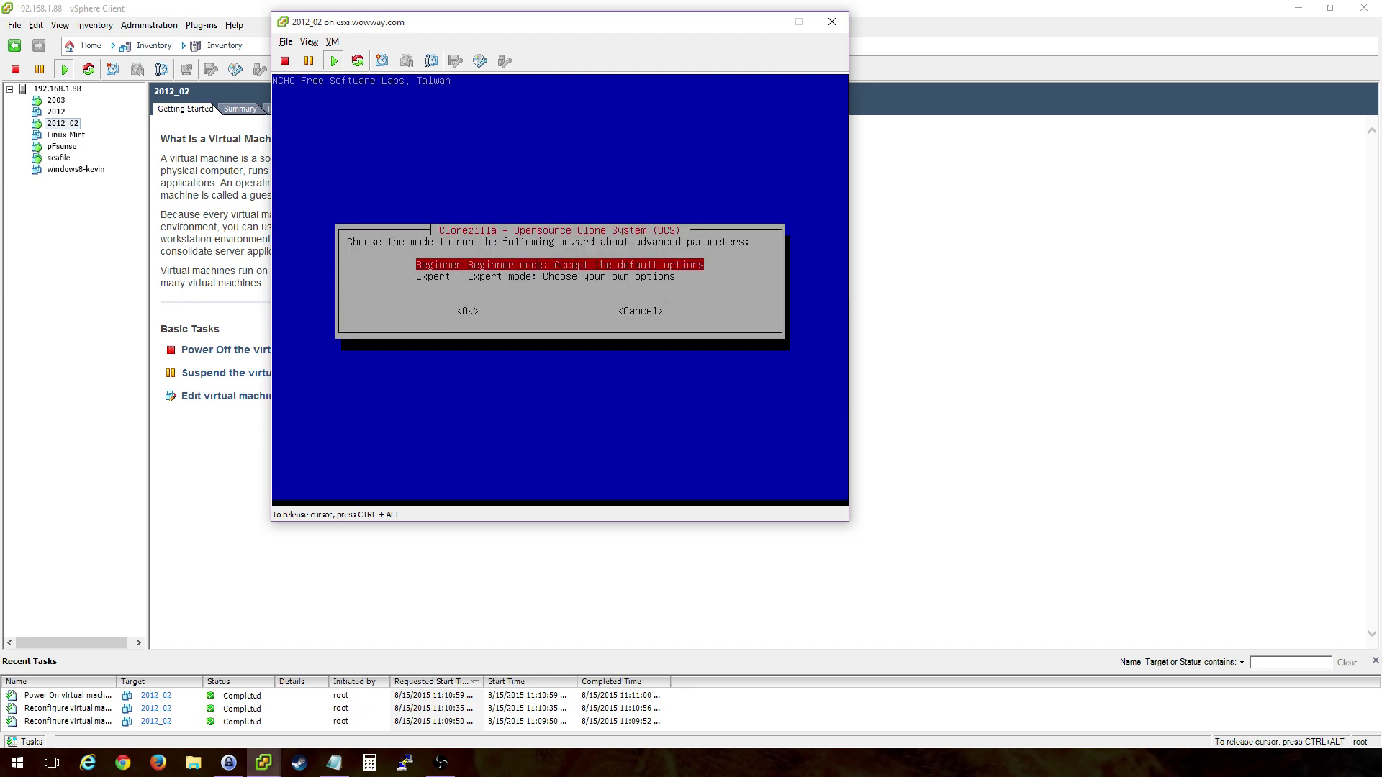
{"action": "key", "text": "Return"}
{"action": "key", "text": "Down"}
{"action": "key", "text": "Down"}
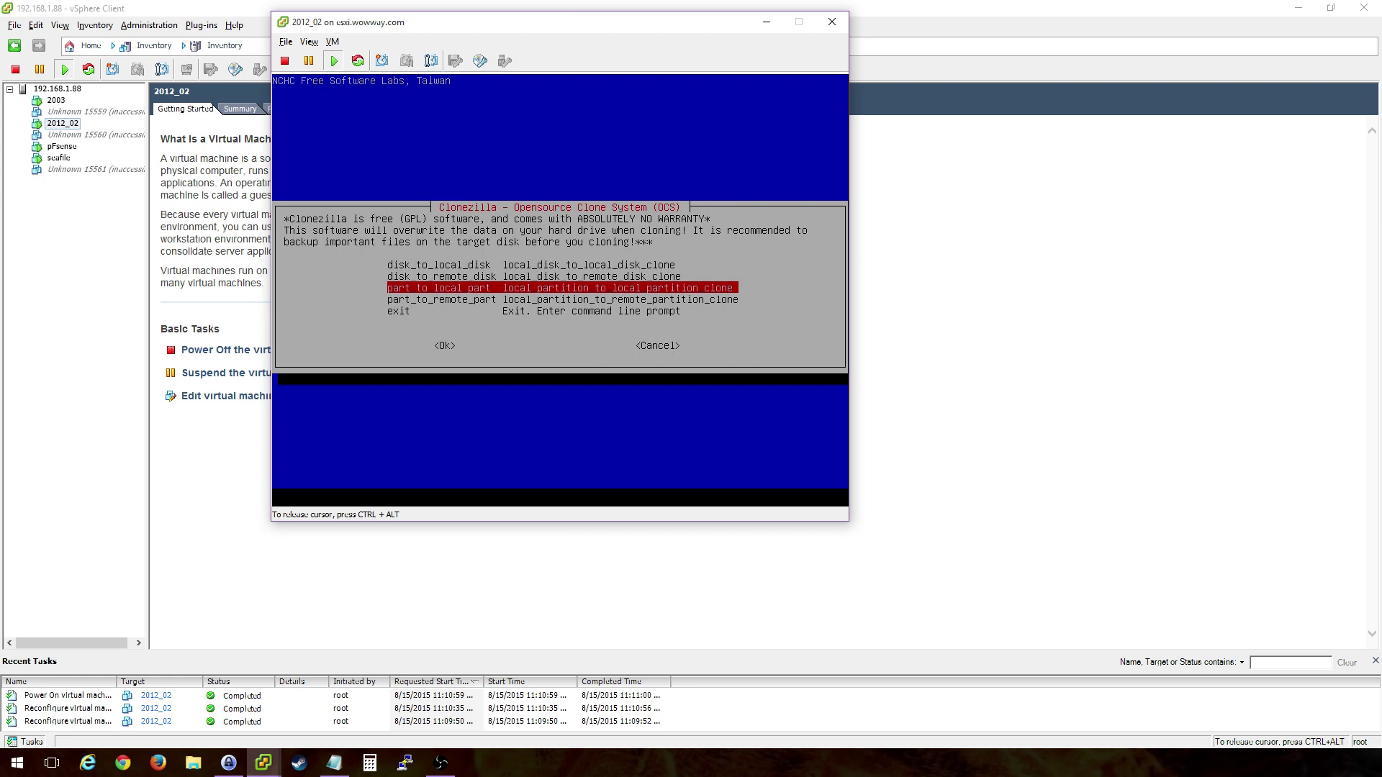
{"action": "key", "text": "Return"}
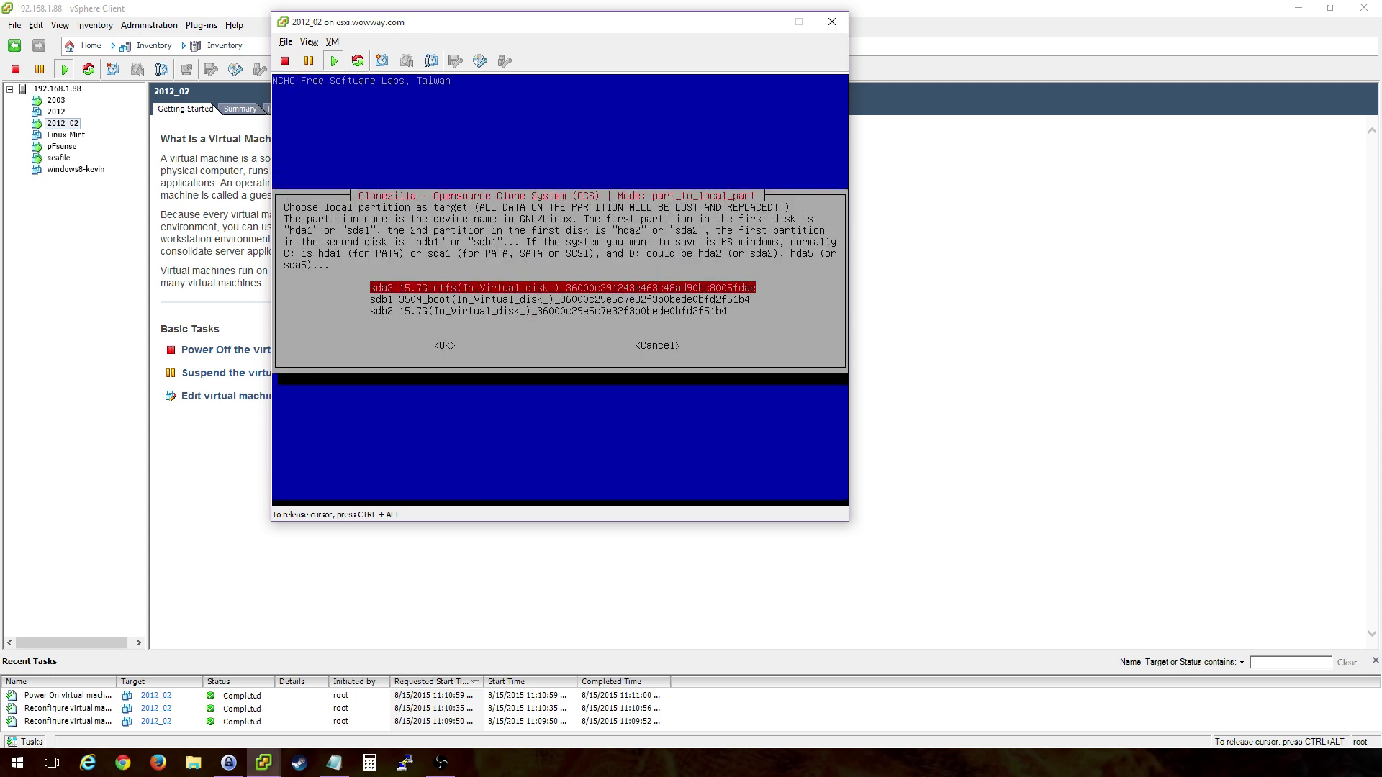
{"action": "key", "text": "Down"}
Step: Clone sda1 onto sdb1, skipping the fsck check and confirming the overwrite twice with y
{"action": "key", "text": "Return"}
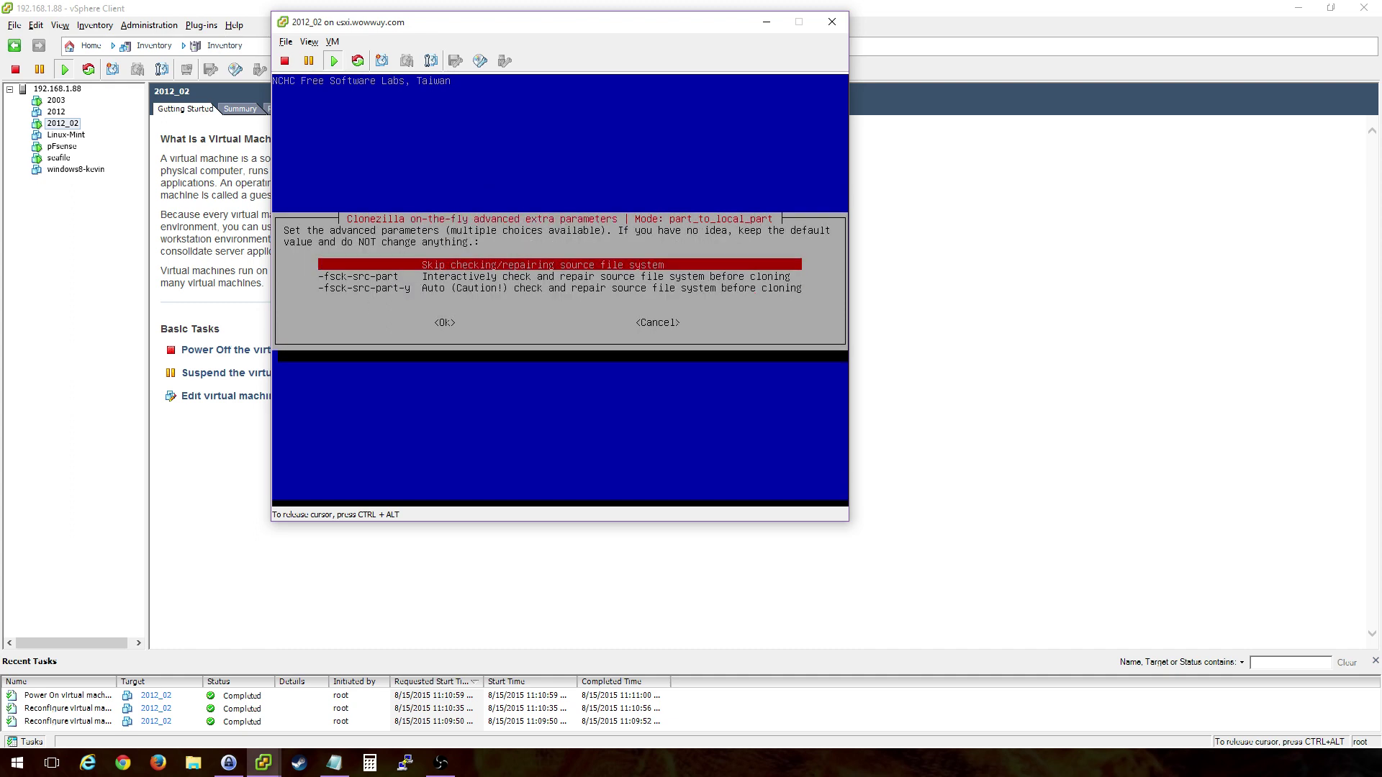
{"action": "key", "text": "Return"}
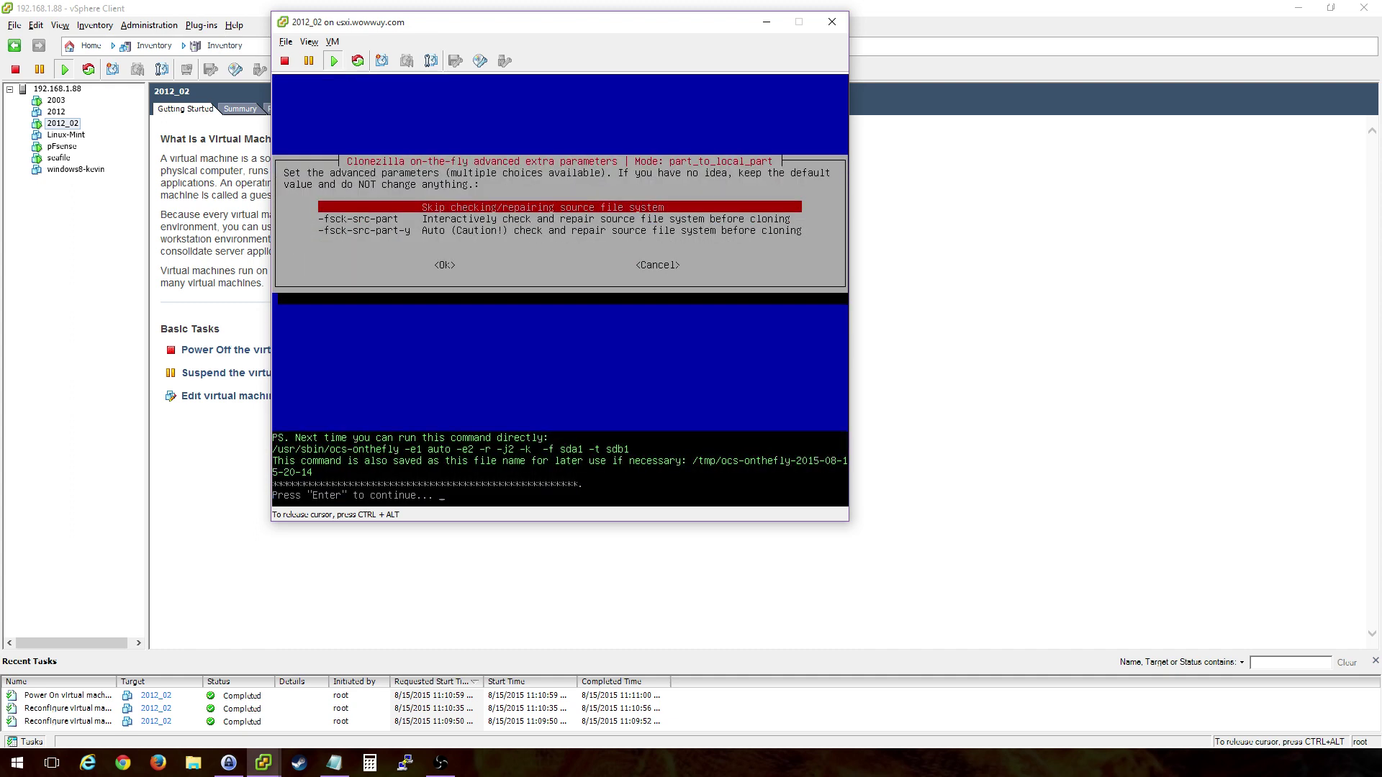
{"action": "key", "text": "Return"}
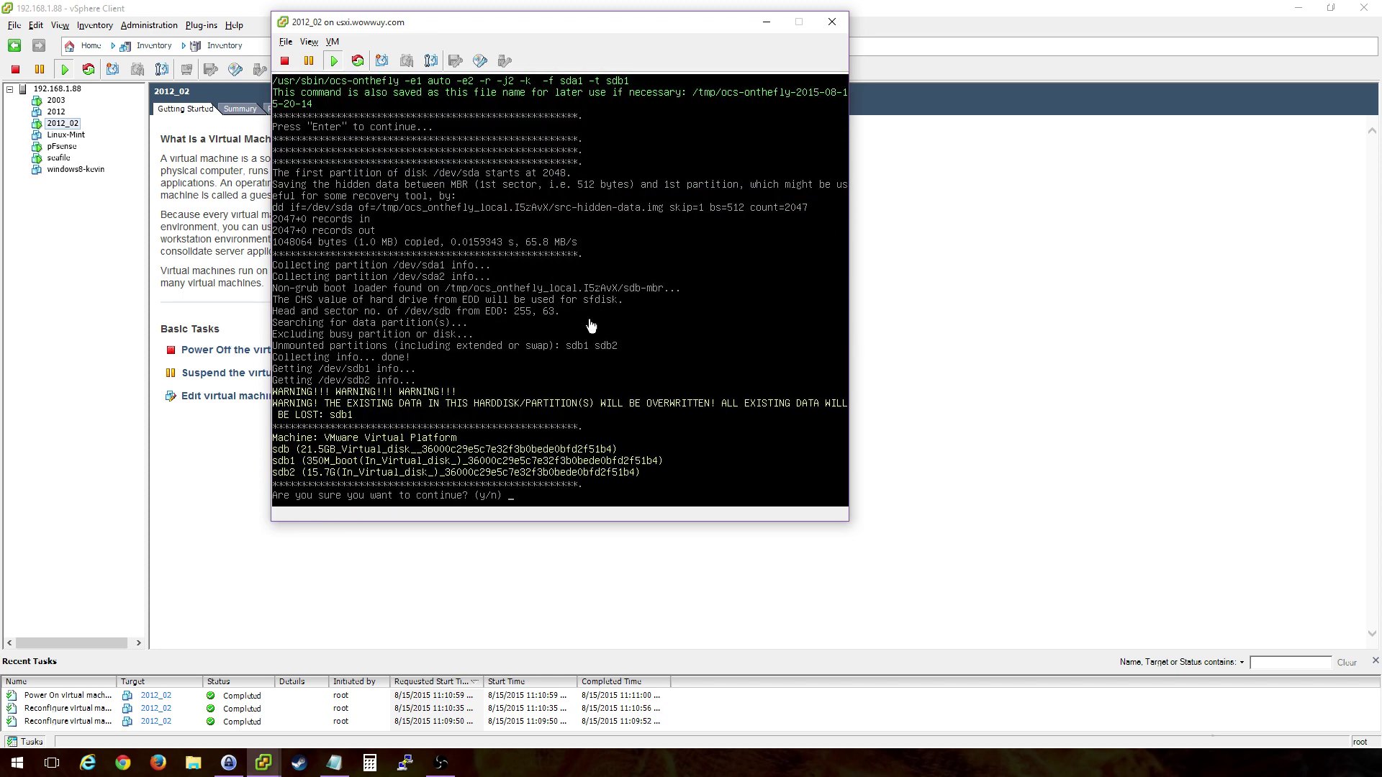
{"action": "type", "text": "y"}
{"action": "key", "text": "Return"}
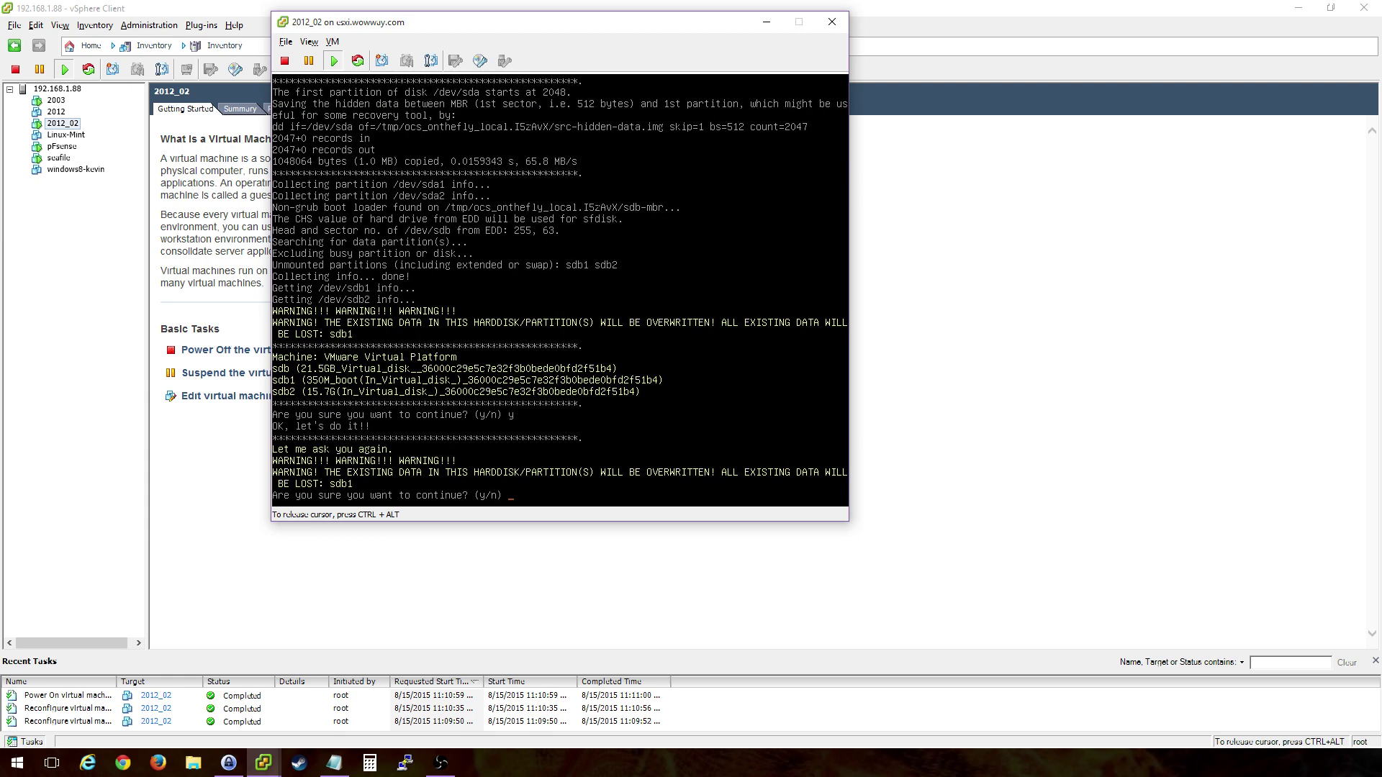
{"action": "type", "text": "y"}
{"action": "key", "text": "Return"}
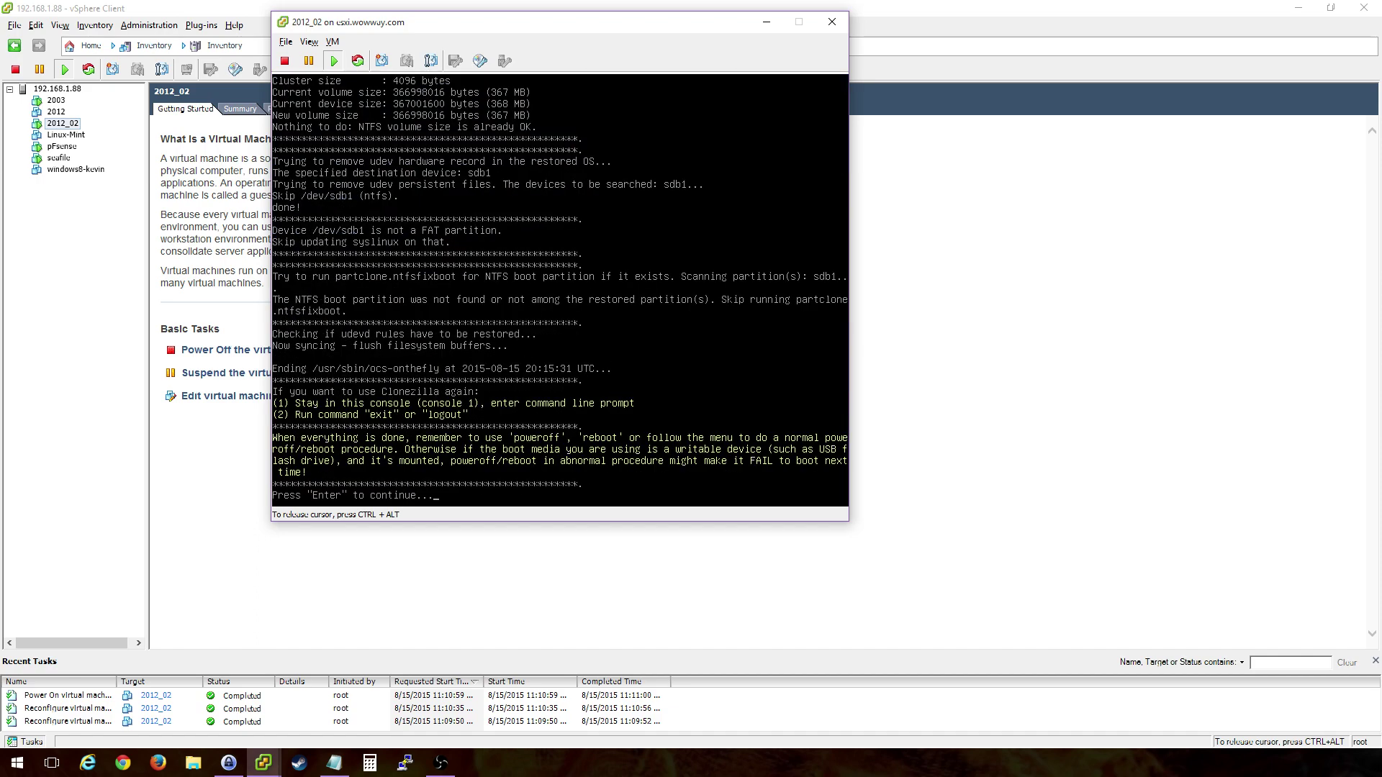
Step: Dismiss the finished-clone message and choose to start Clonezilla over
{"action": "key", "text": "Return"}
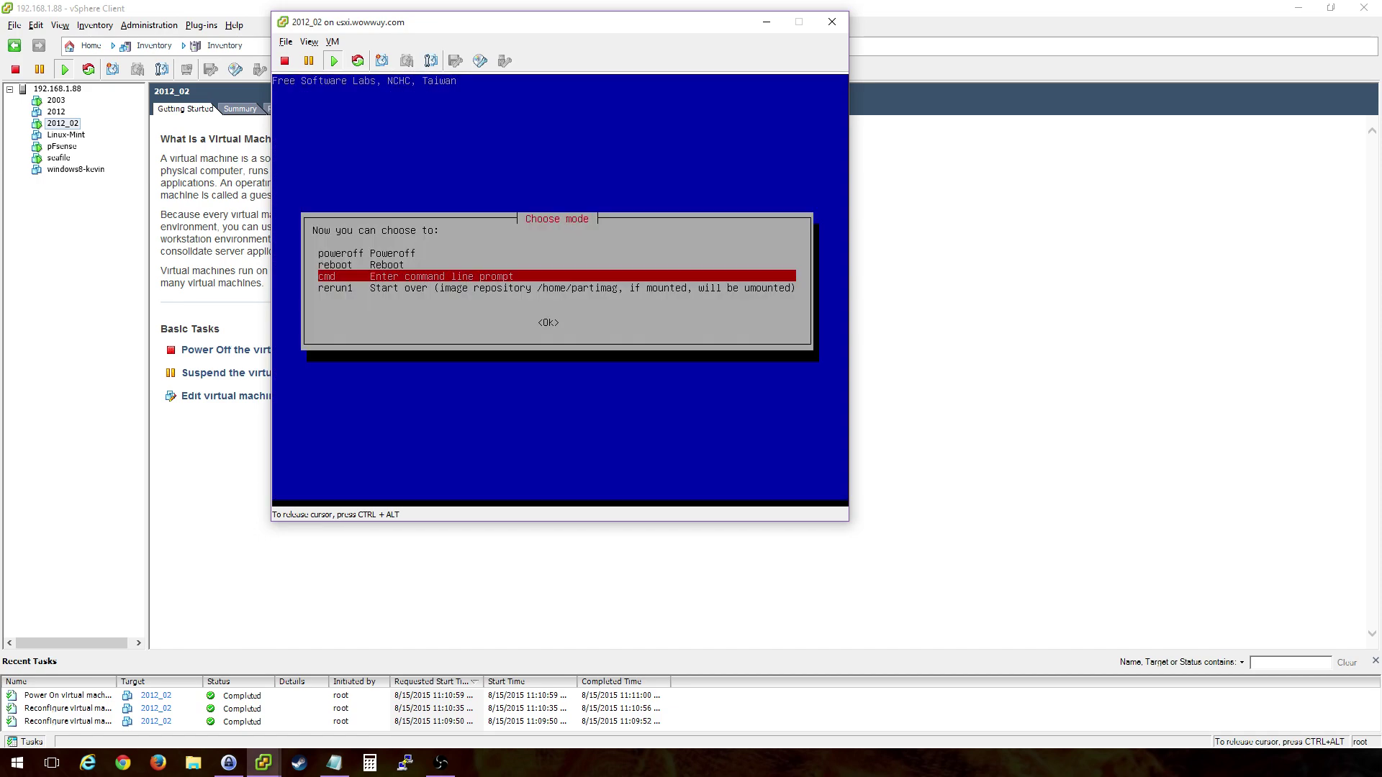
{"action": "key", "text": "Down"}
{"action": "key", "text": "Return"}
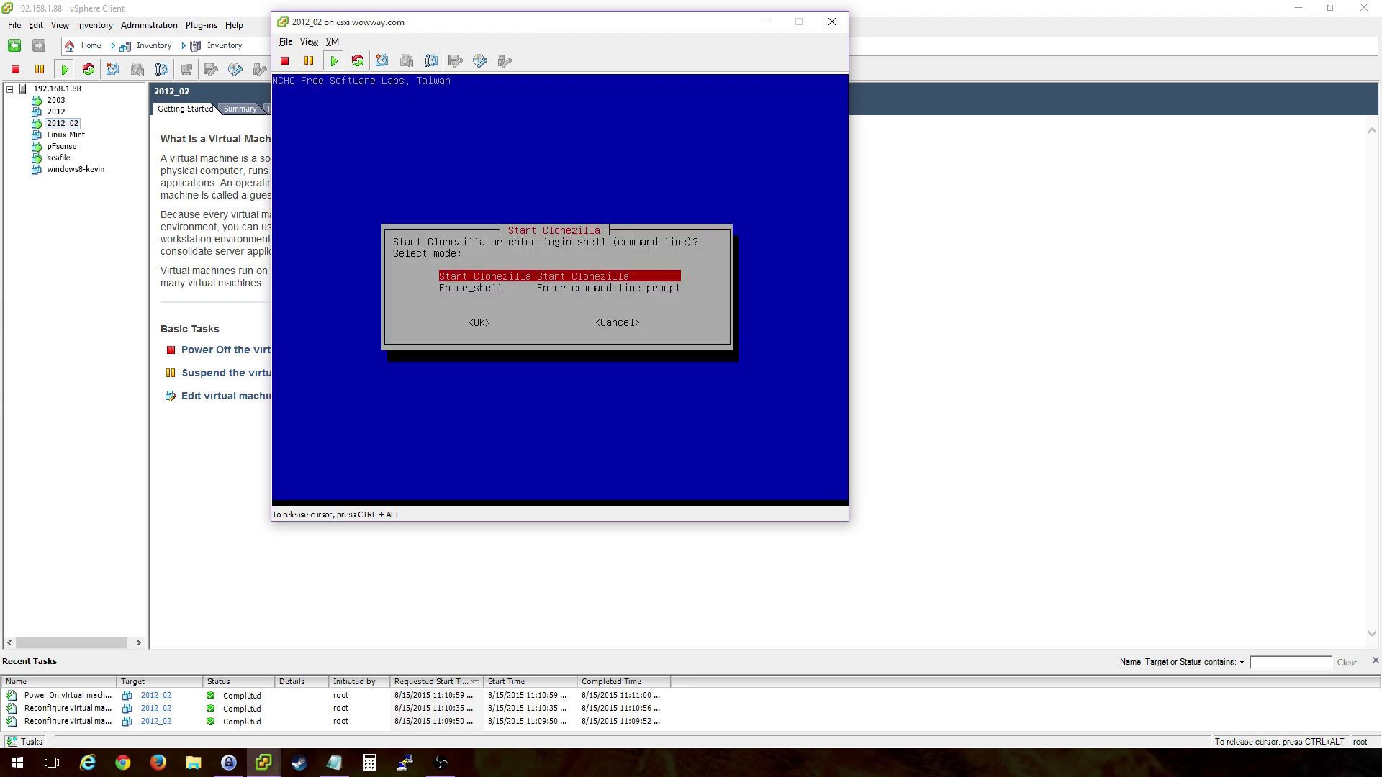
Step: Run a Beginner part_to_local_part clone from sda2 to sdb2, skipping fsck and agreeing to overwrite
{"action": "key", "text": "Return"}
{"action": "key", "text": "Down"}
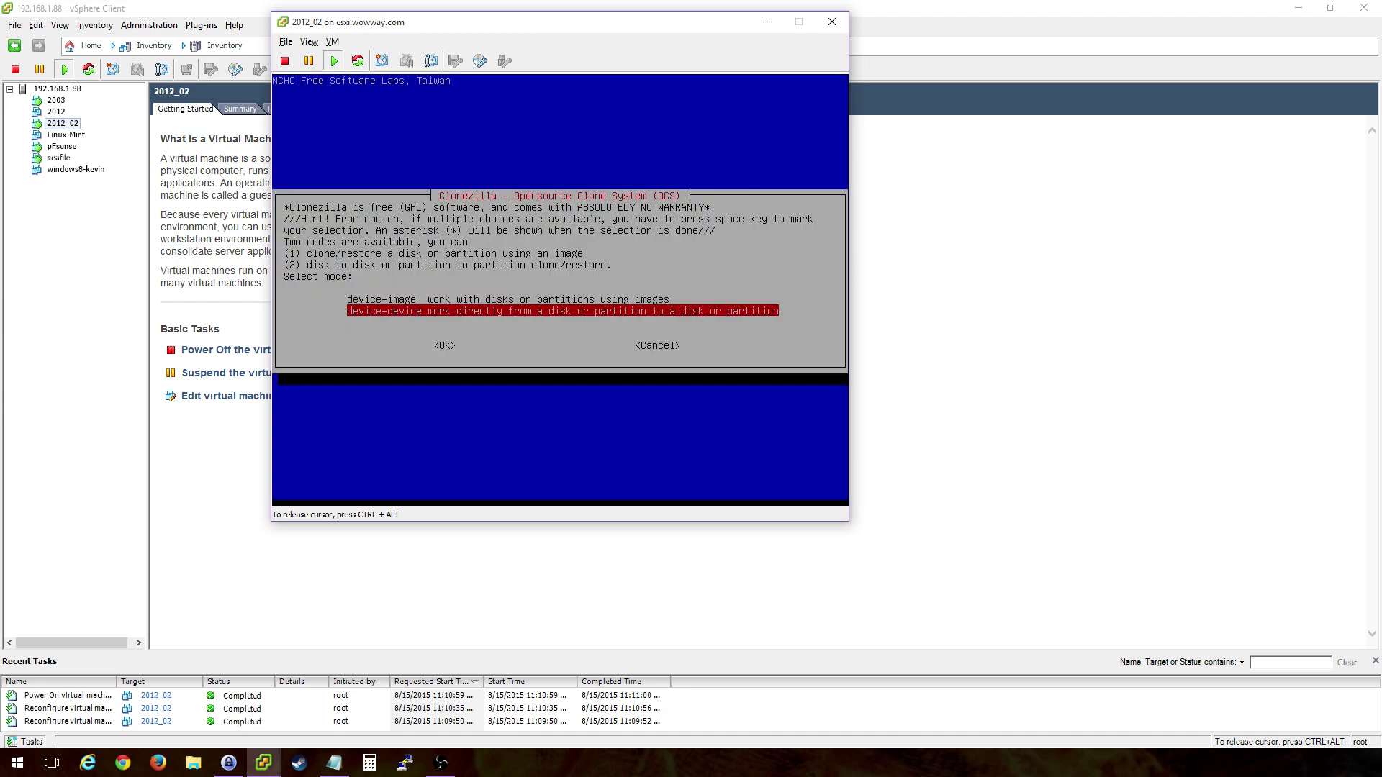
{"action": "key", "text": "Return"}
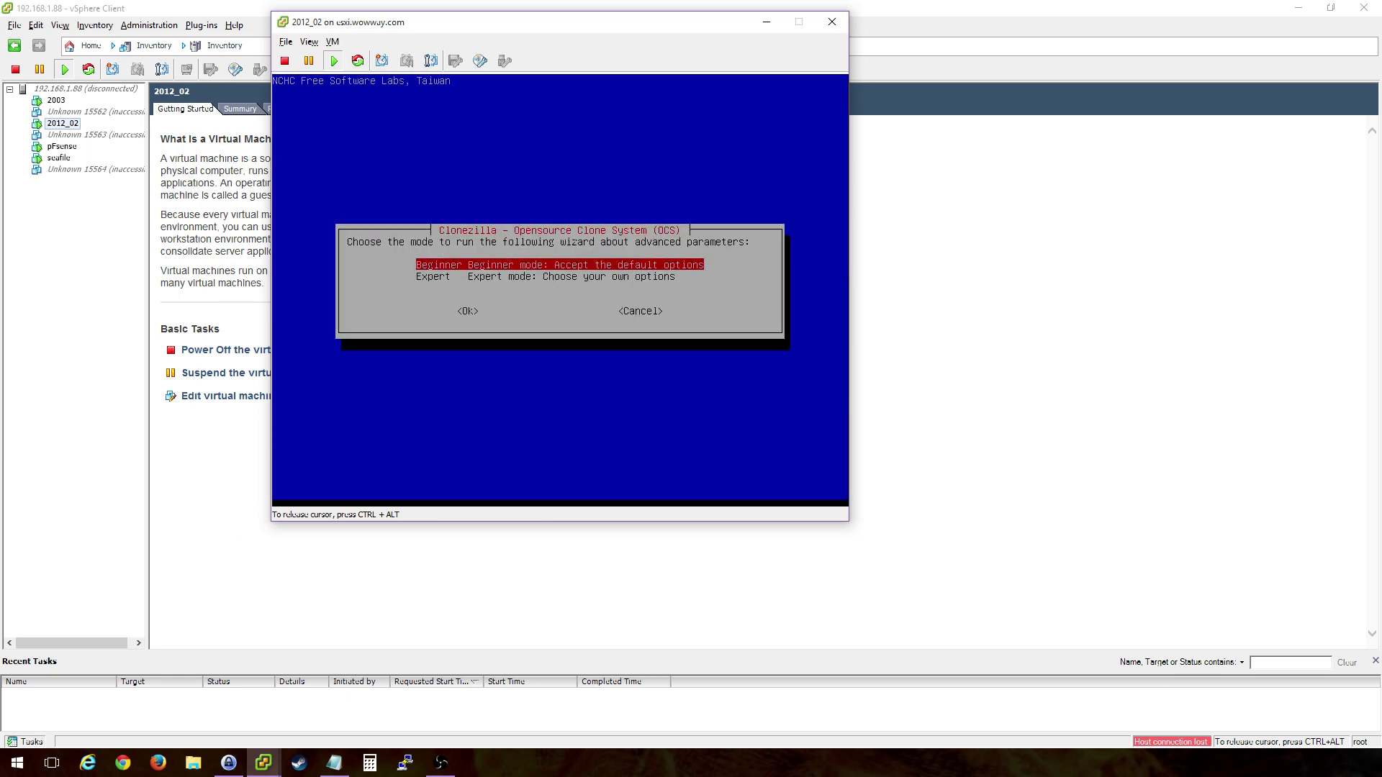
{"action": "key", "text": "Return"}
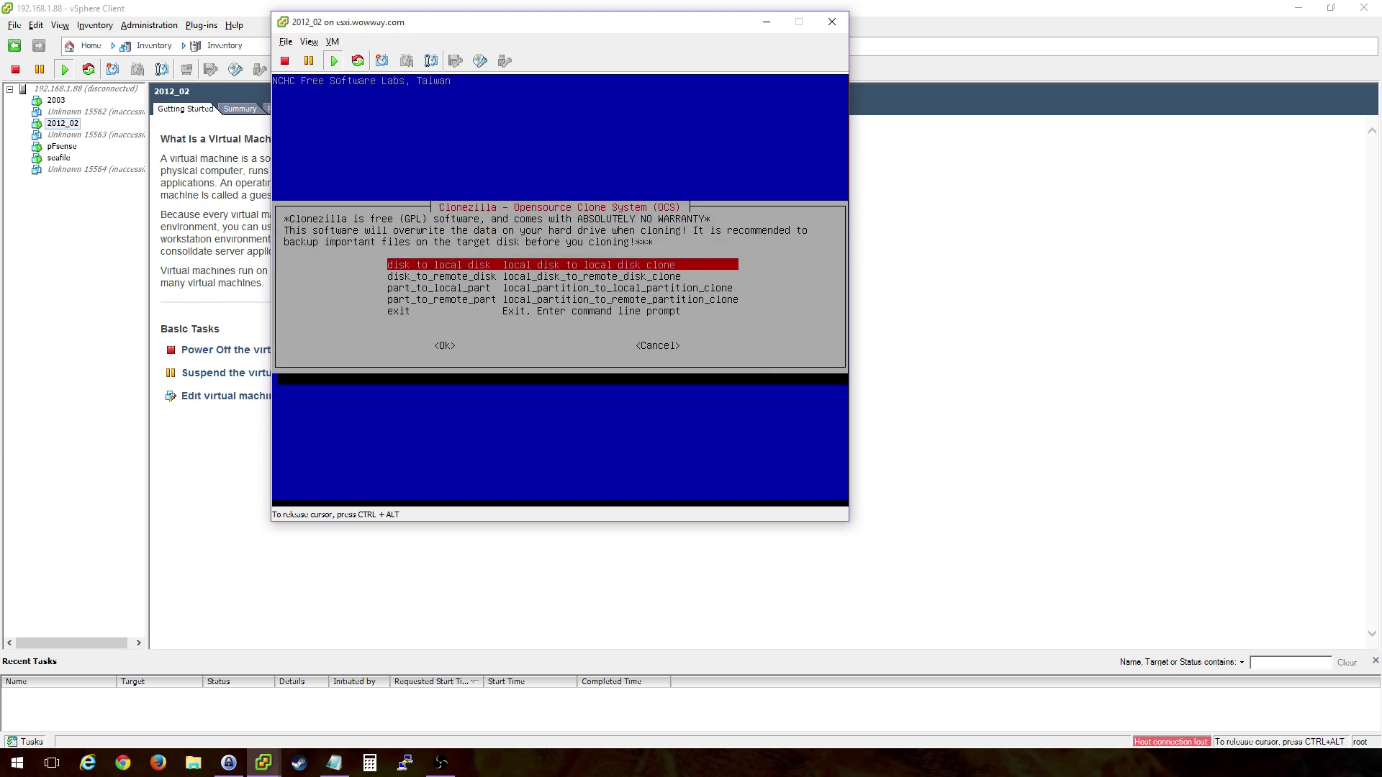
{"action": "key", "text": "Down"}
{"action": "key", "text": "Down"}
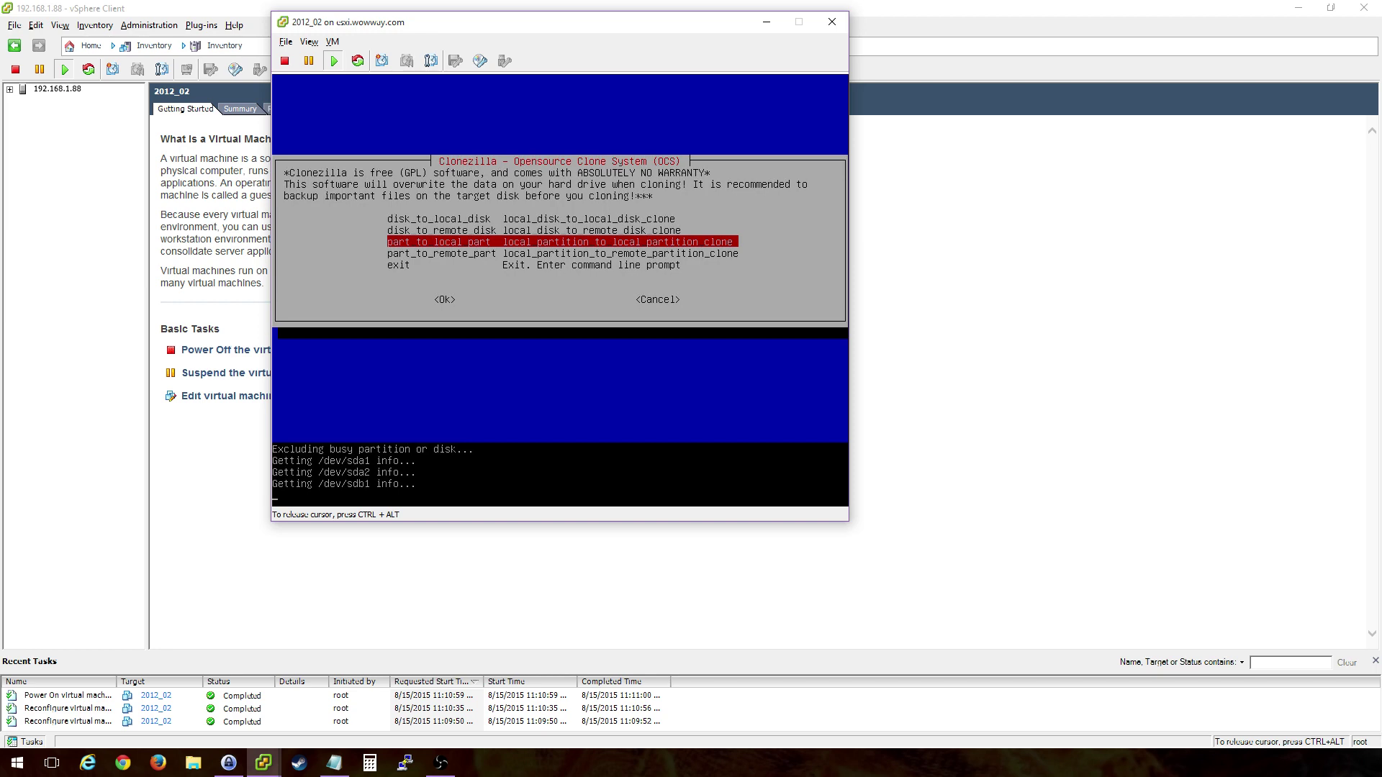
{"action": "key", "text": "Down"}
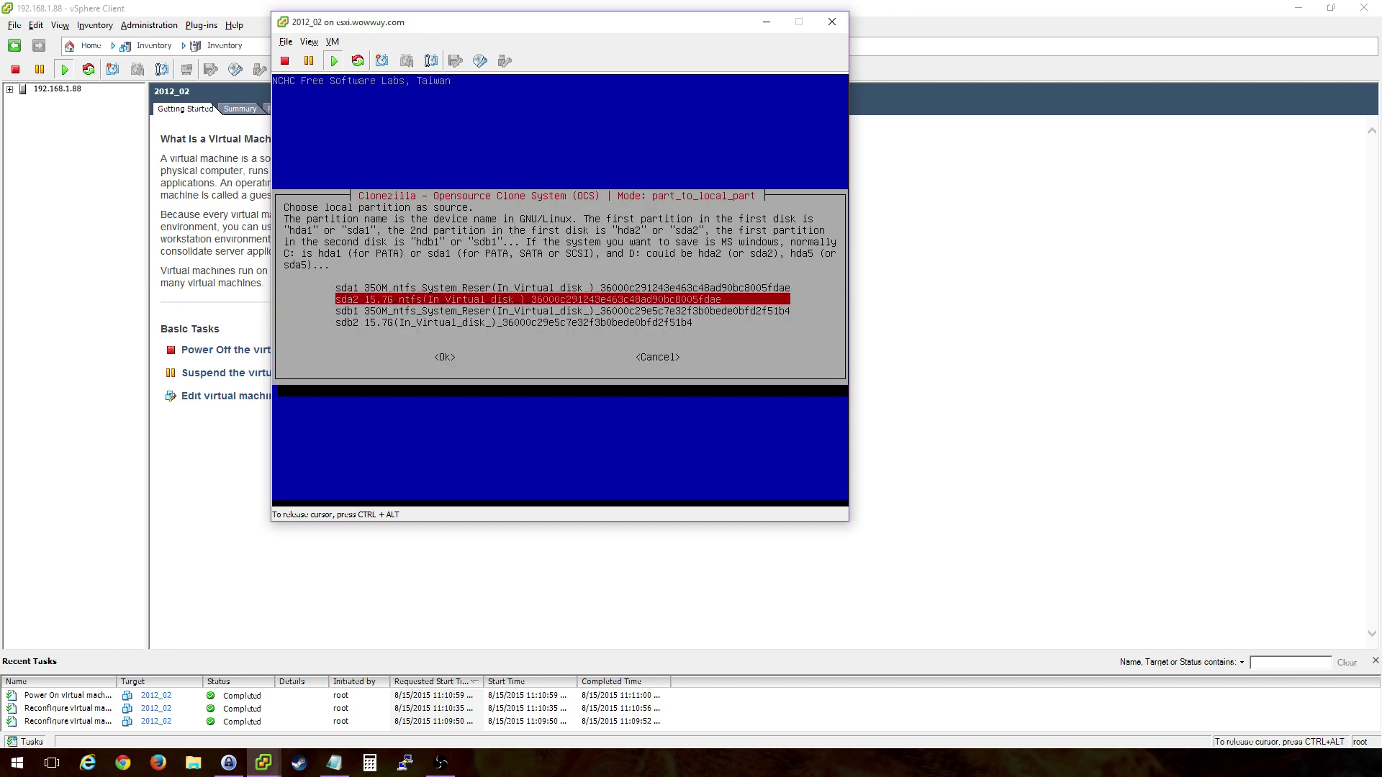
{"action": "key", "text": "Return"}
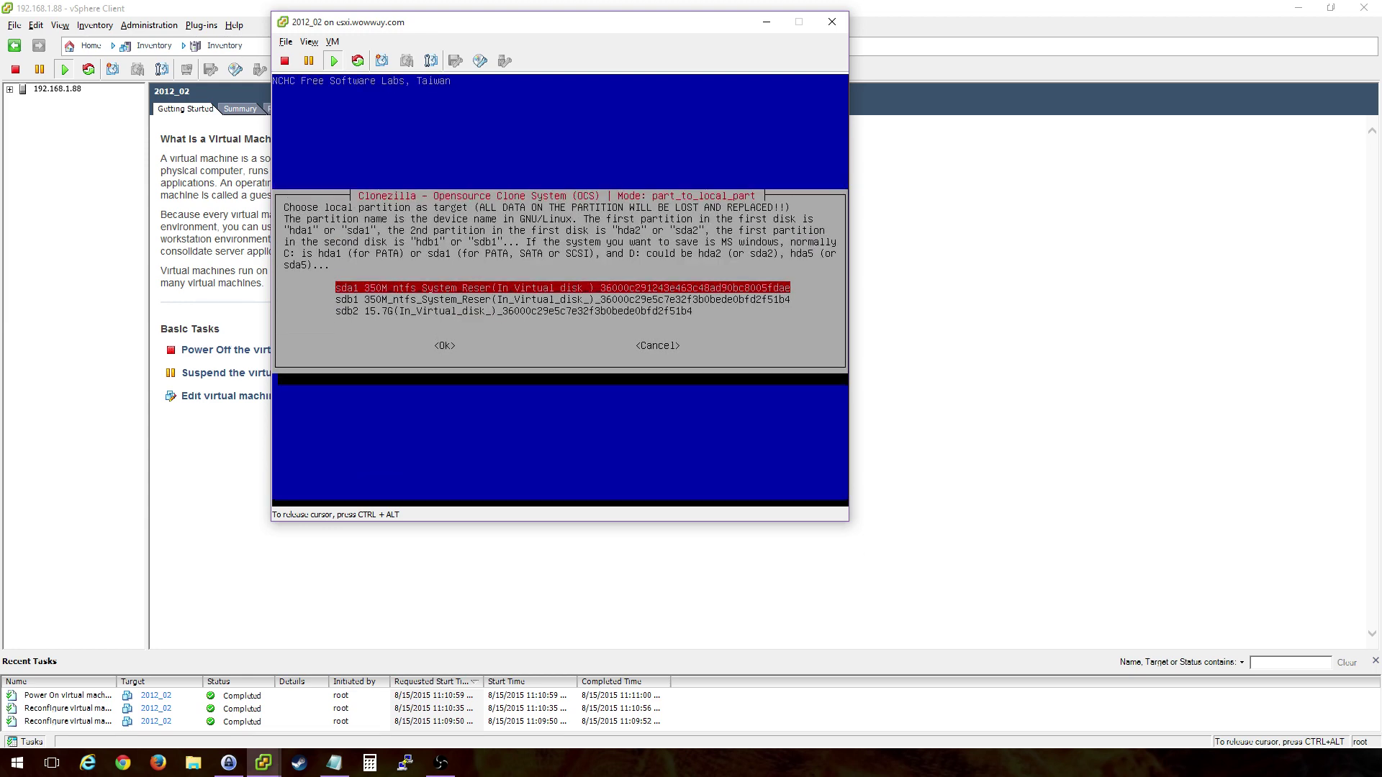
{"action": "key", "text": "Down"}
{"action": "key", "text": "Down"}
{"action": "key", "text": "Return"}
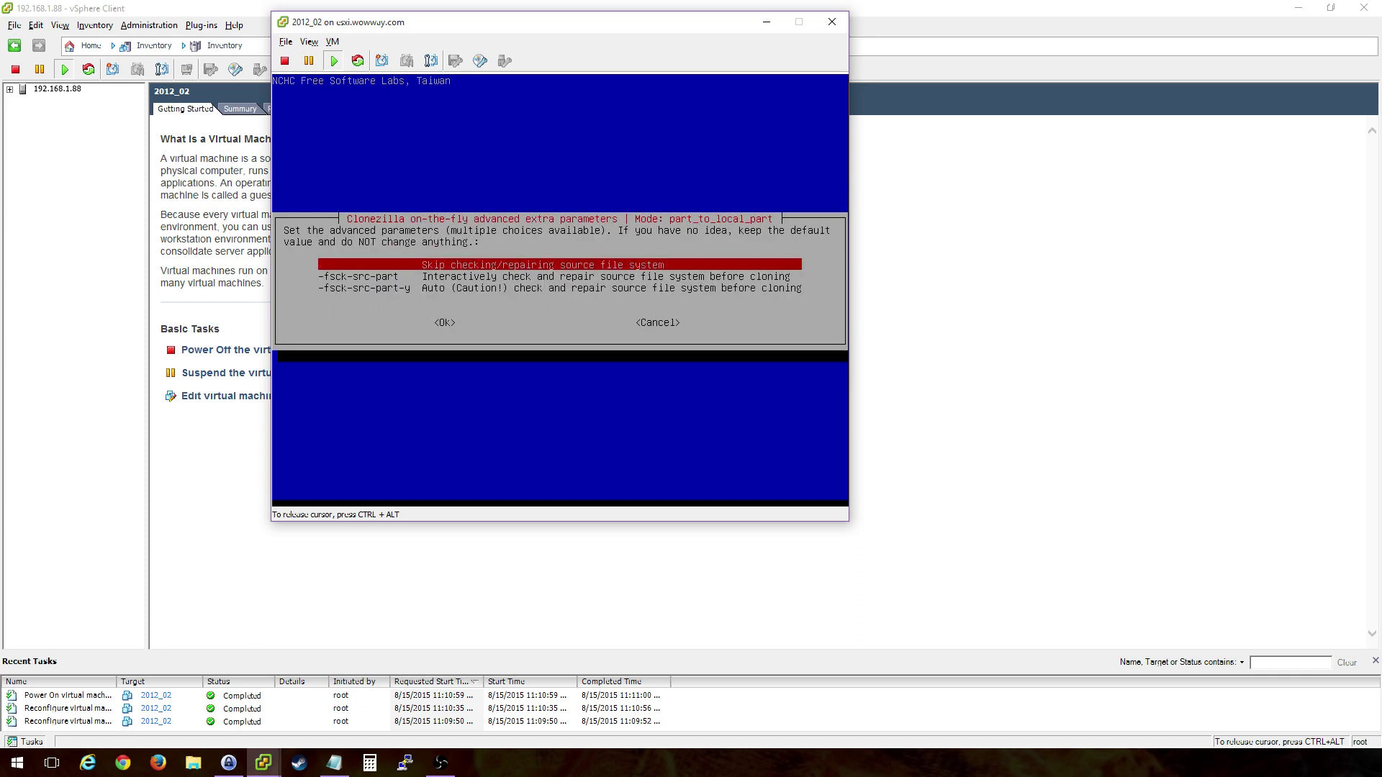
{"action": "key", "text": "Return"}
{"action": "key", "text": "Return"}
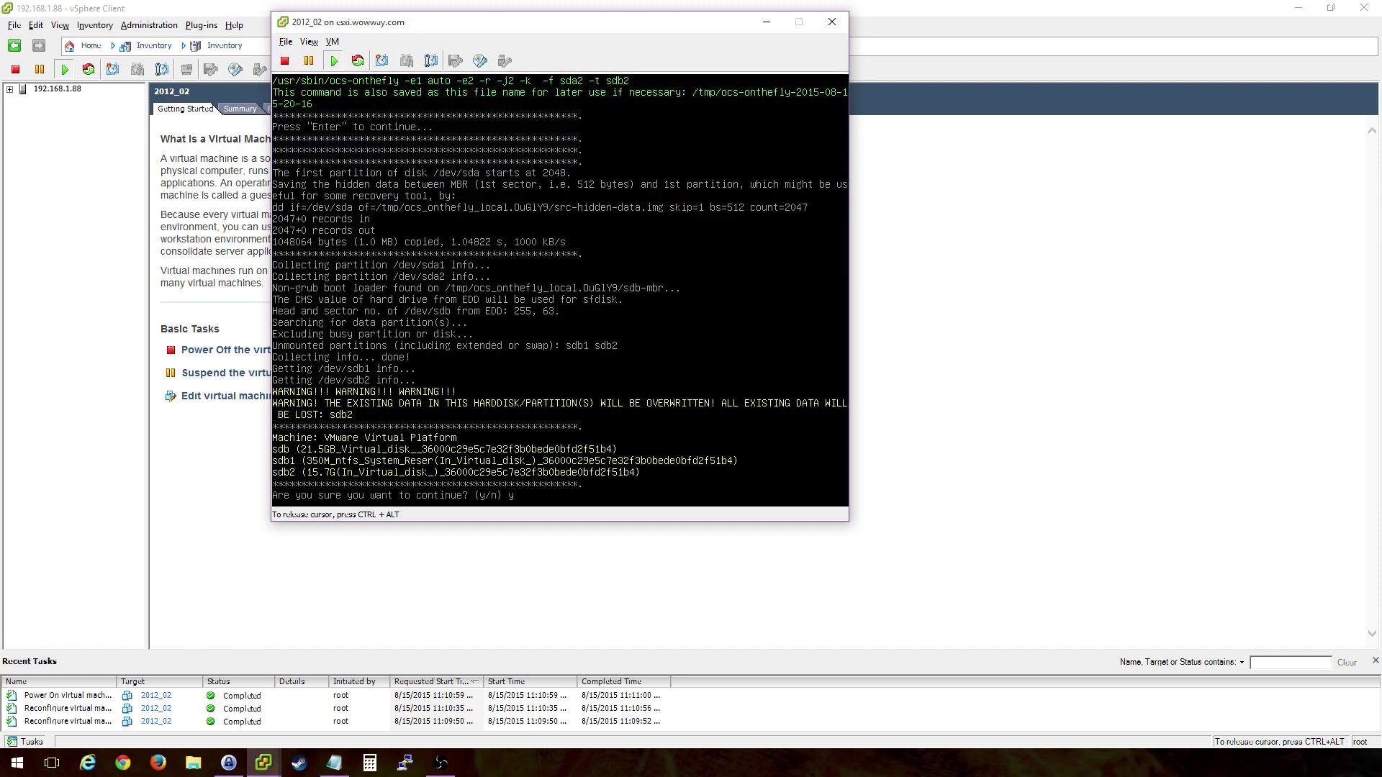
{"action": "key", "text": "Return"}
Step: Confirm overwriting sdb2 a second time and bring the VM console window back to front
{"action": "type", "text": "y"}
{"action": "key", "text": "Return"}
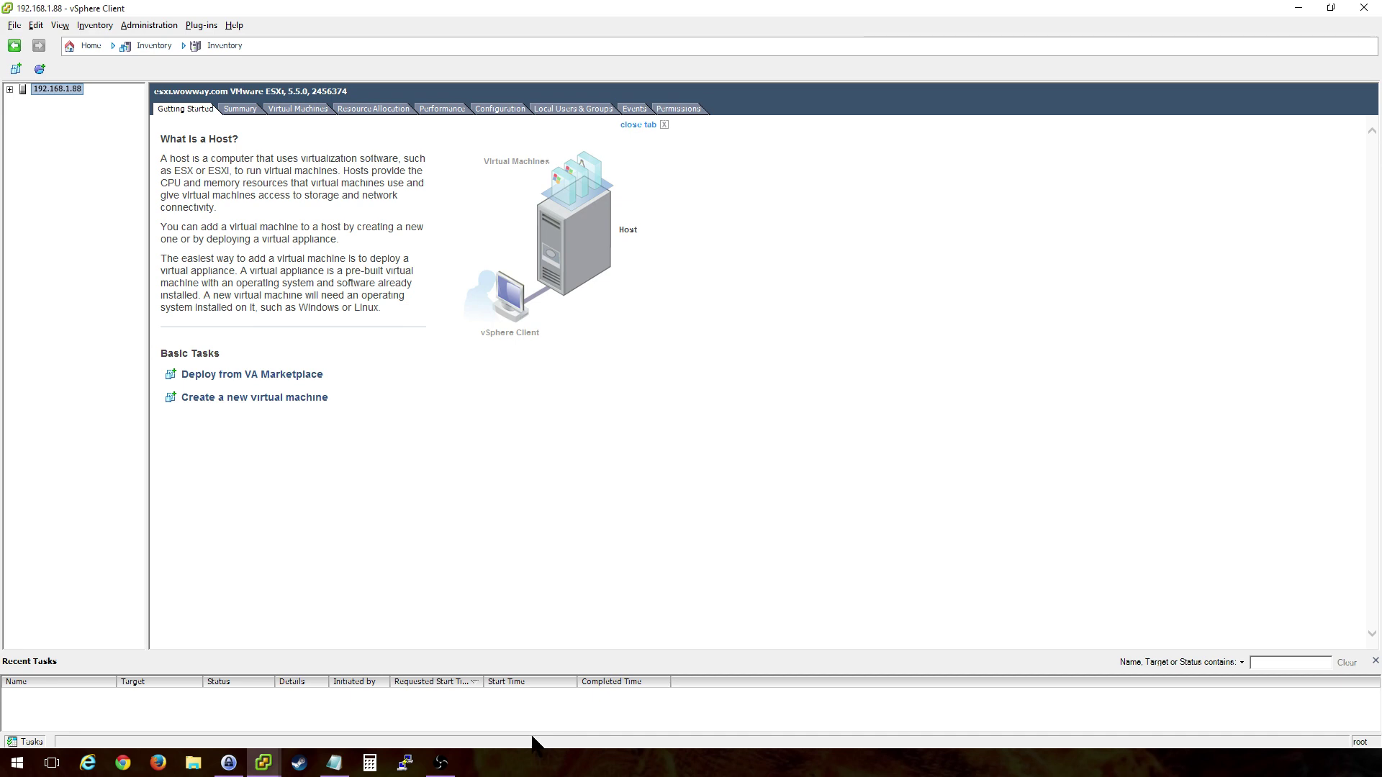
{"action": "left_click", "coordinate": [440, 763]}
{"action": "mouse_move", "coordinate": [263, 763]}
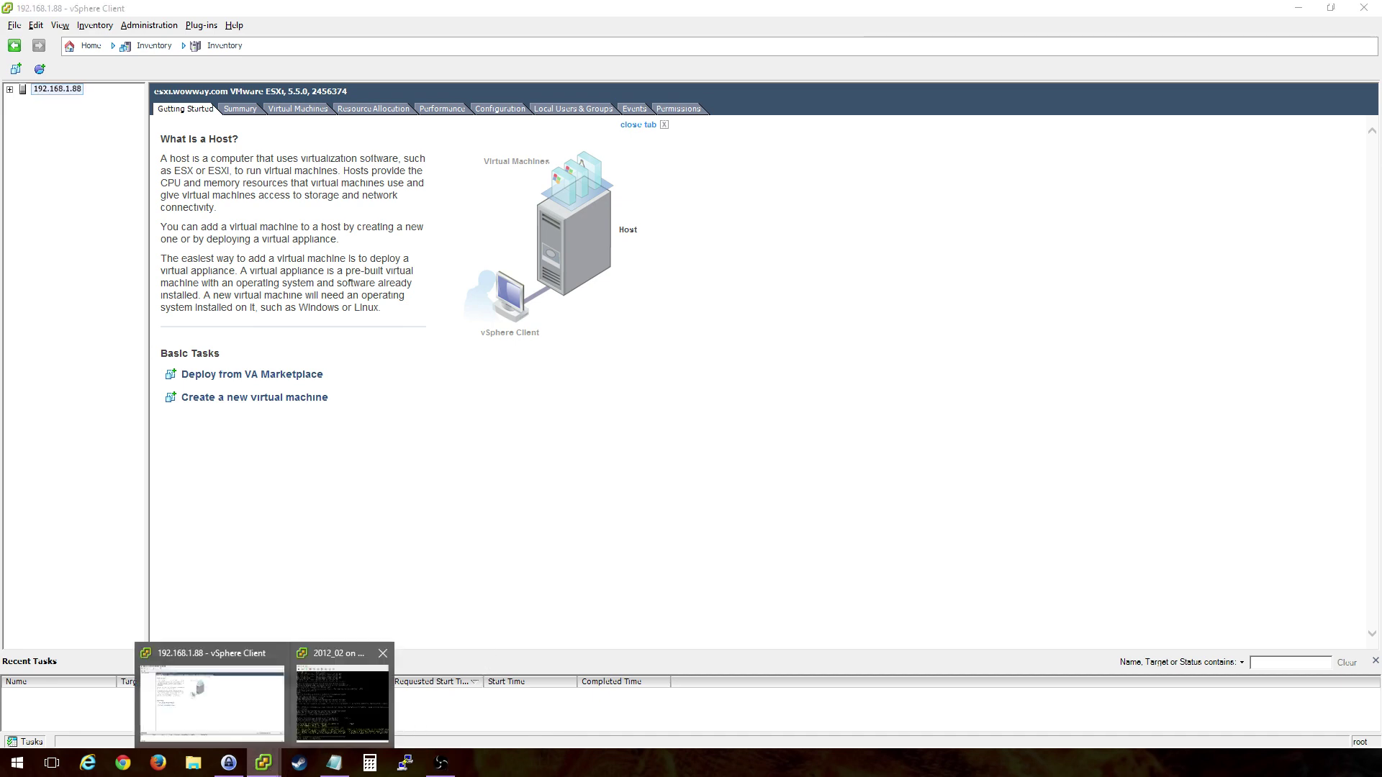
{"action": "left_click", "coordinate": [330, 702]}
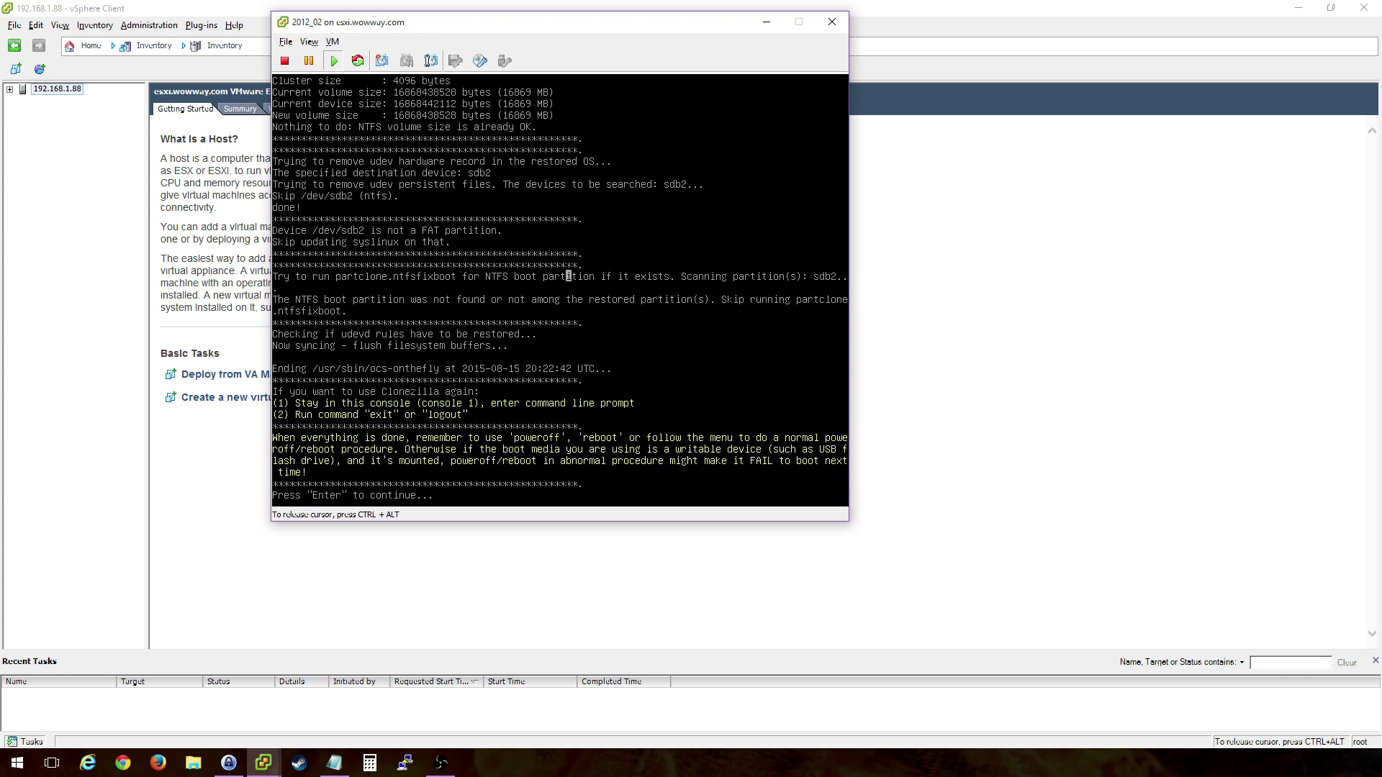
Step: Choose reboot from Clonezilla's next-step menu to restart the VM
{"action": "key", "text": "Return"}
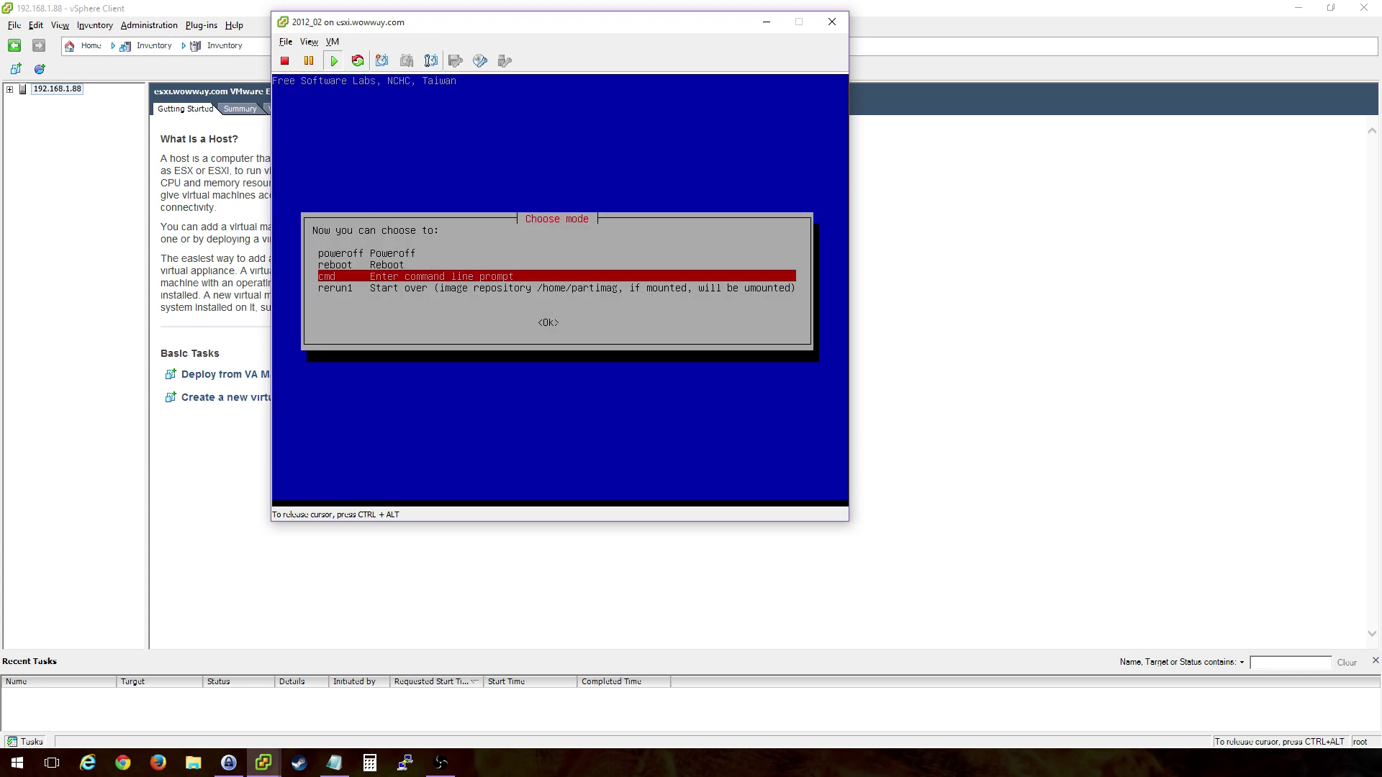
{"action": "key", "text": "Up"}
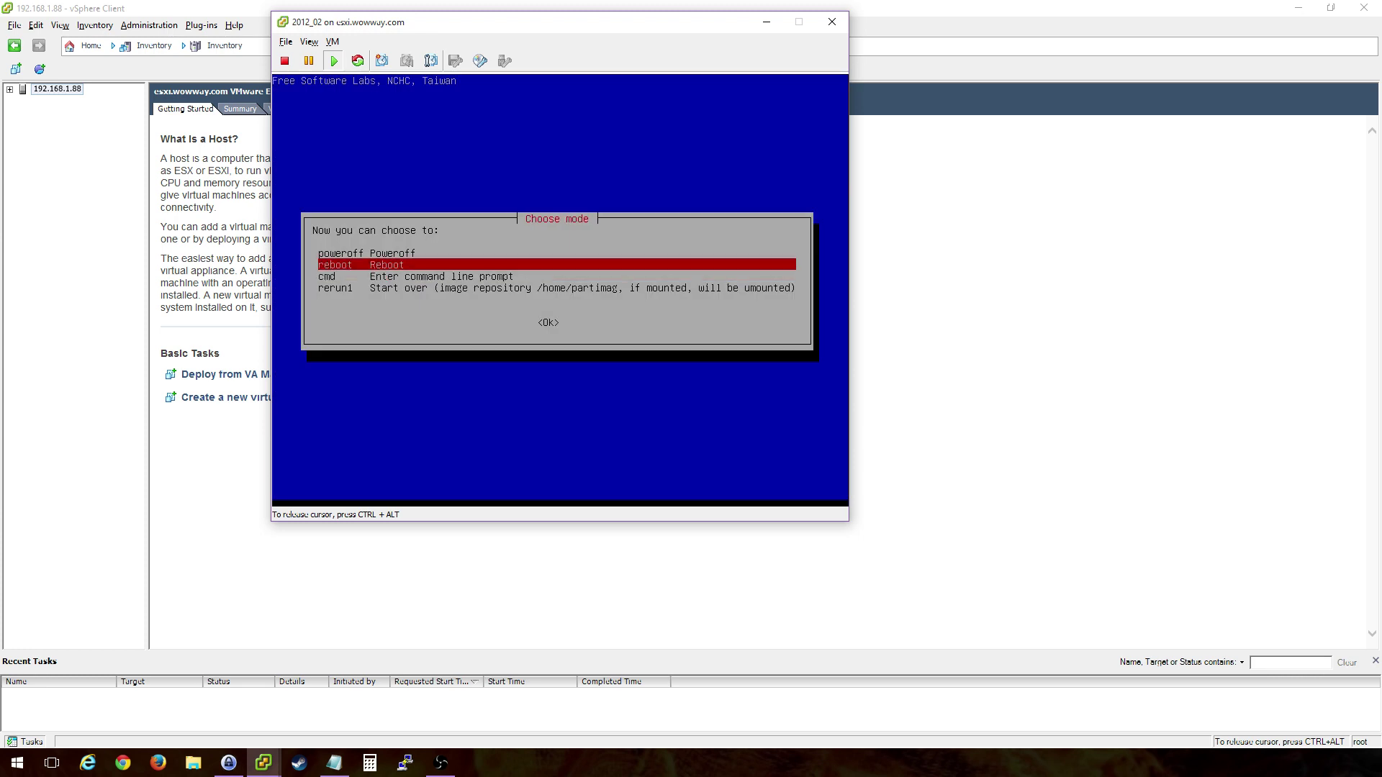
{"action": "key", "text": "Return"}
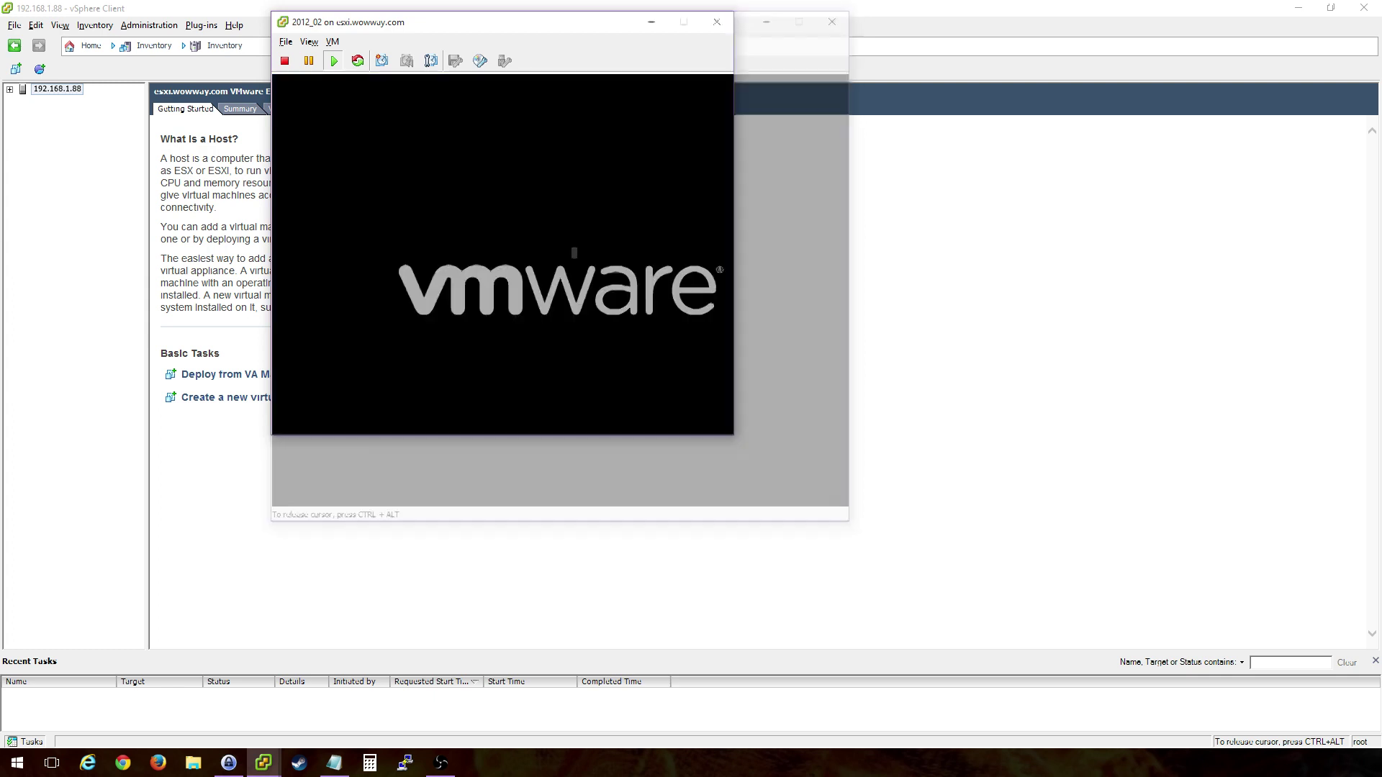
Step: In Edit Settings, remove the 60 GB Hard disk 1 and stop CD/DVD drive 1 connecting at power on
{"action": "key", "text": "Escape"}
{"action": "key", "text": "ctrl+alt"}
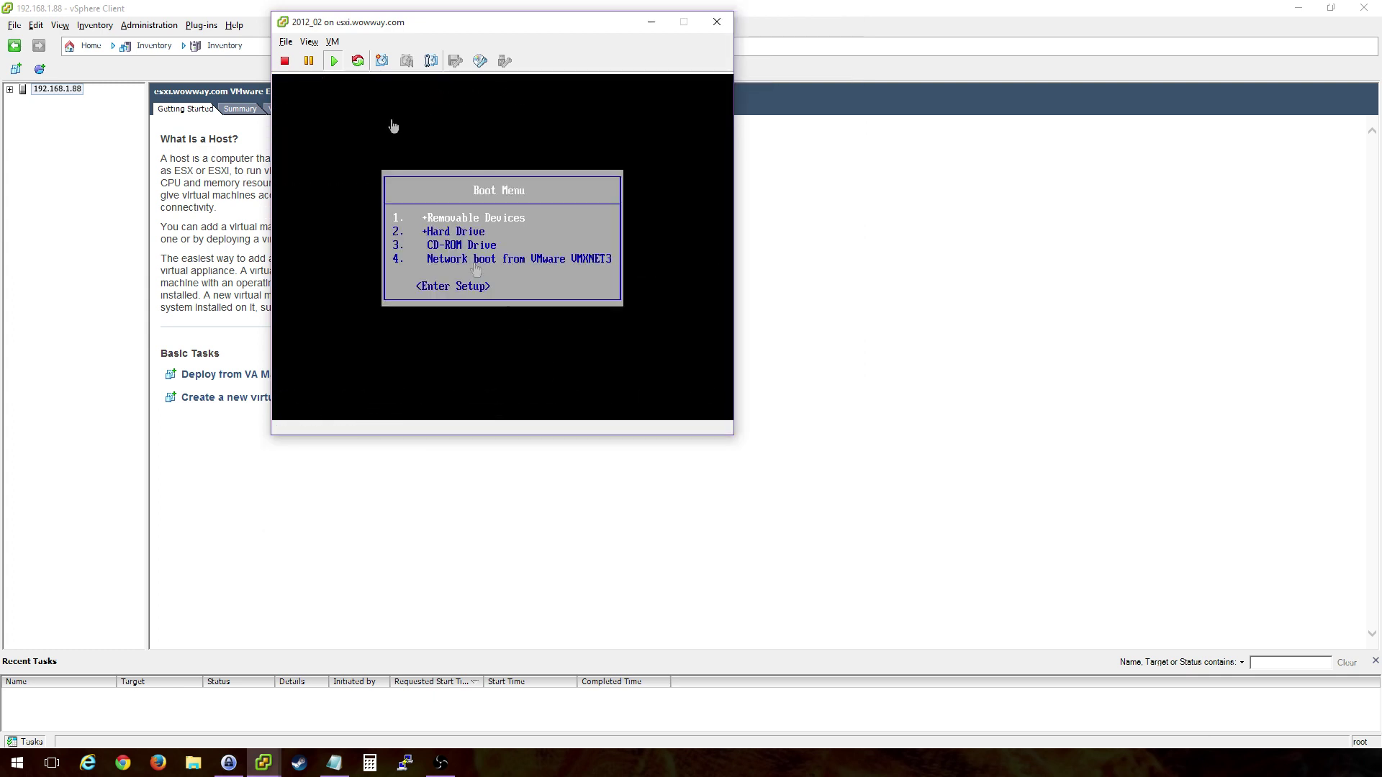
{"action": "left_click", "coordinate": [333, 41]}
{"action": "left_click", "coordinate": [364, 102]}
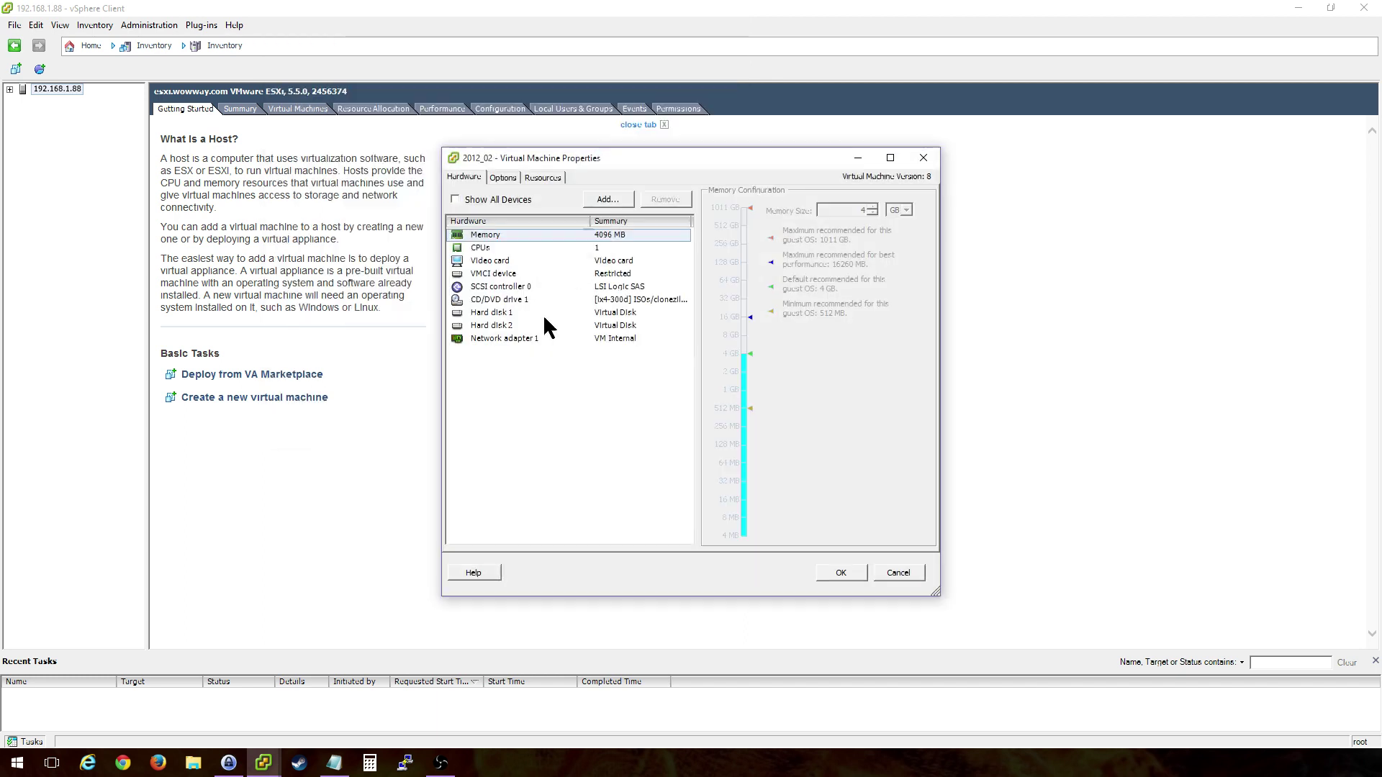
{"action": "left_click", "coordinate": [551, 313]}
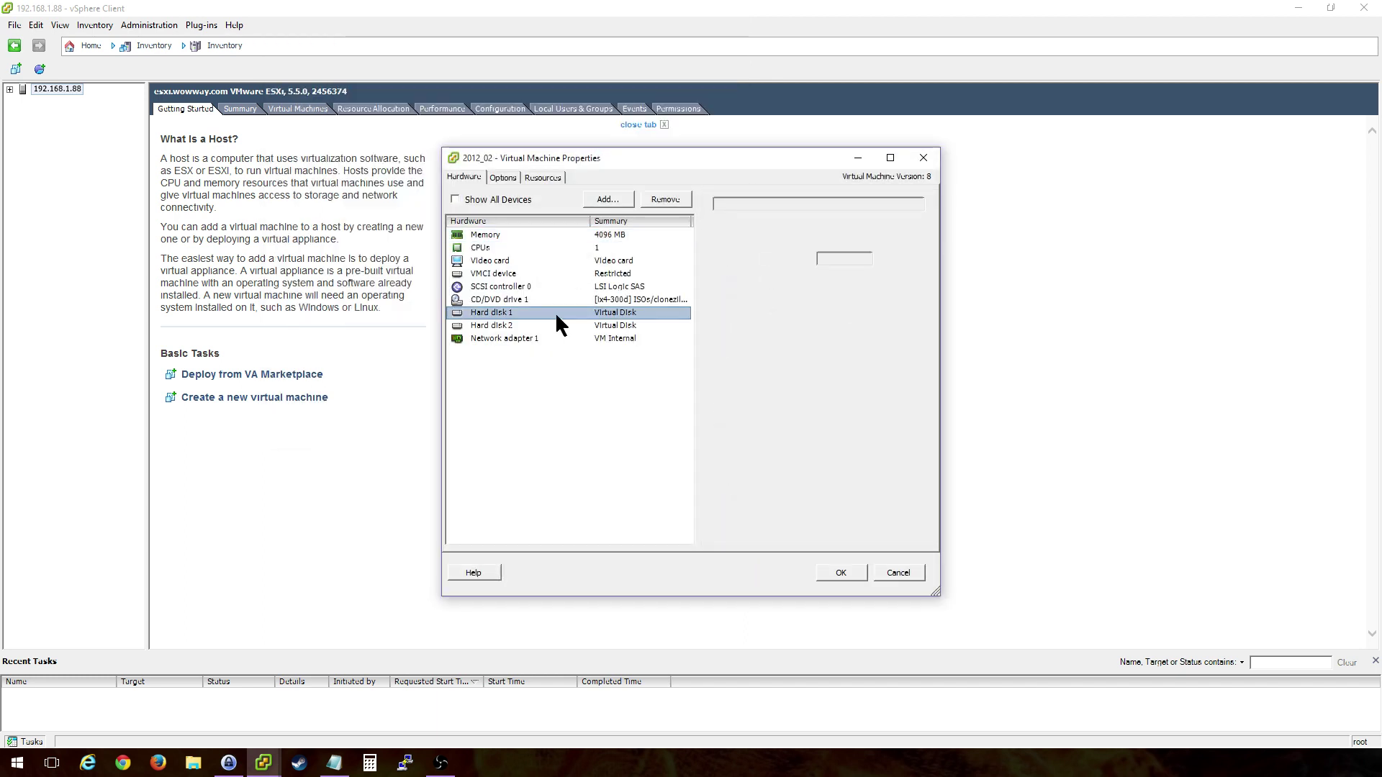
{"action": "left_click", "coordinate": [673, 199]}
{"action": "left_click", "coordinate": [648, 296]}
{"action": "left_click", "coordinate": [733, 211]}
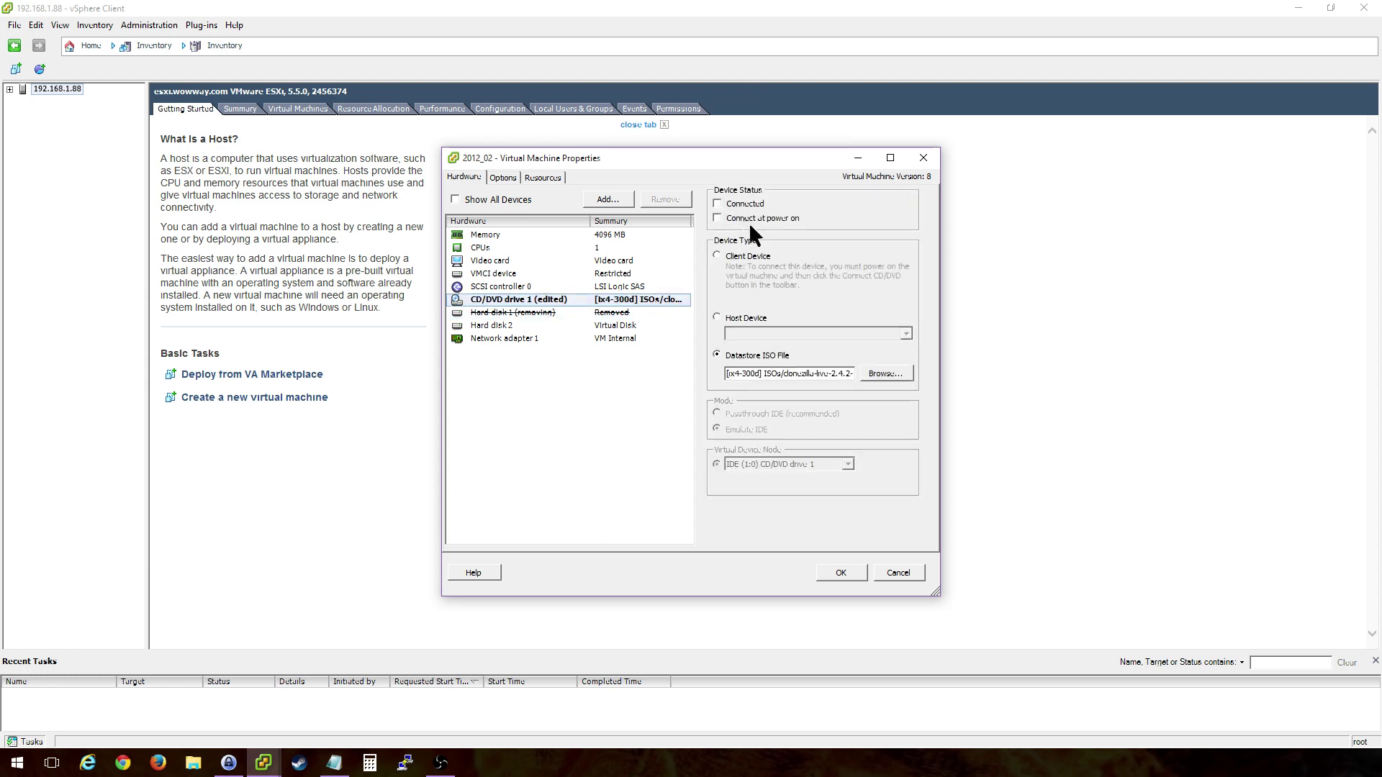
{"action": "left_click", "coordinate": [839, 573]}
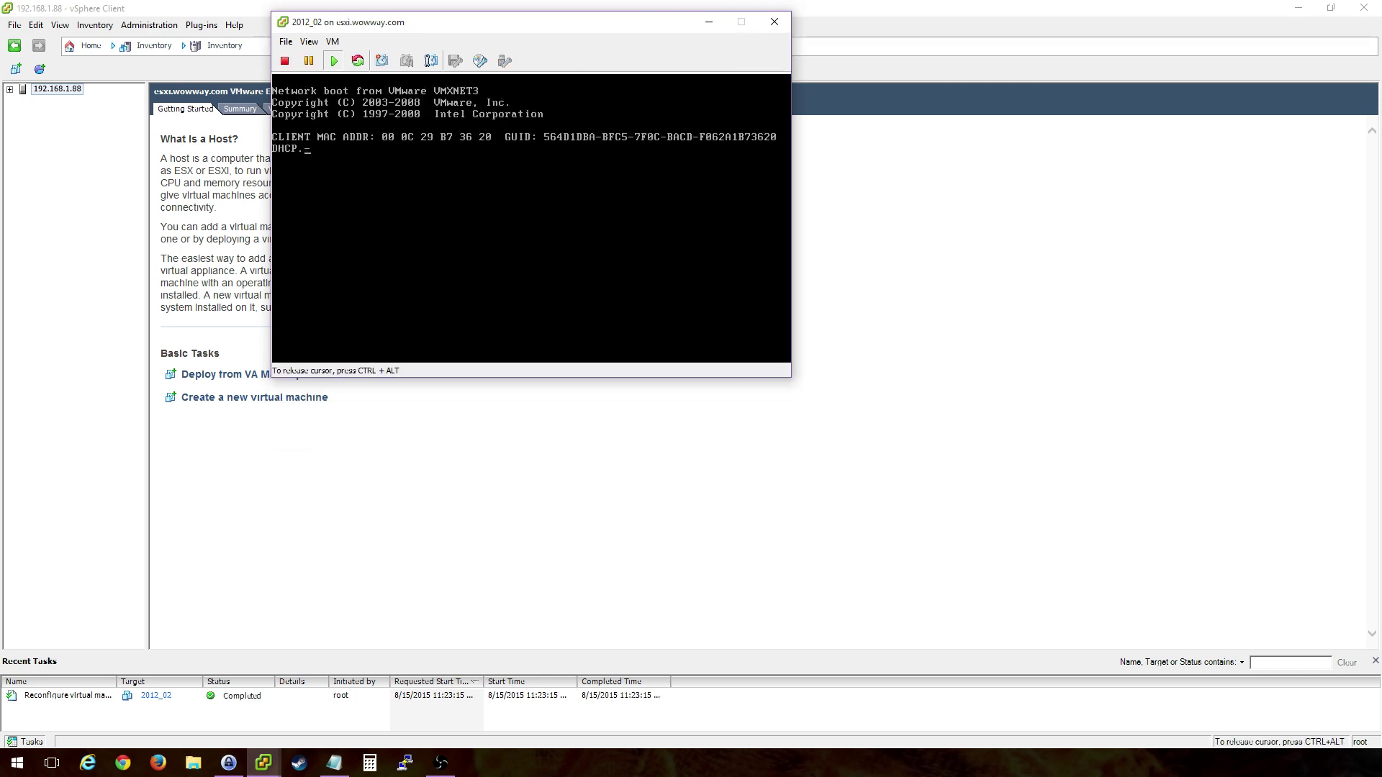
Step: Pick Hard Drive from the Esc boot menu so Windows boots to the lock screen
{"action": "key", "text": "Escape"}
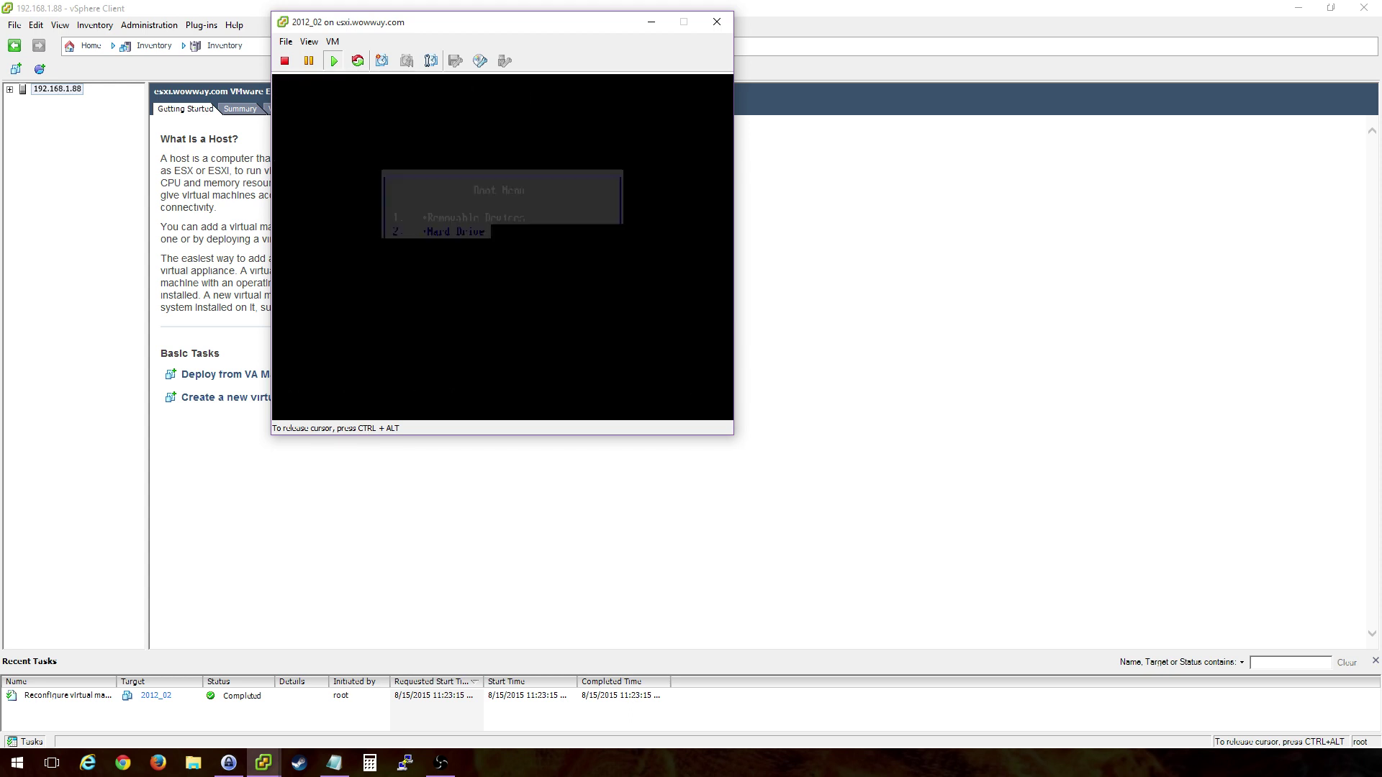
{"action": "key", "text": "Down"}
{"action": "key", "text": "Return"}
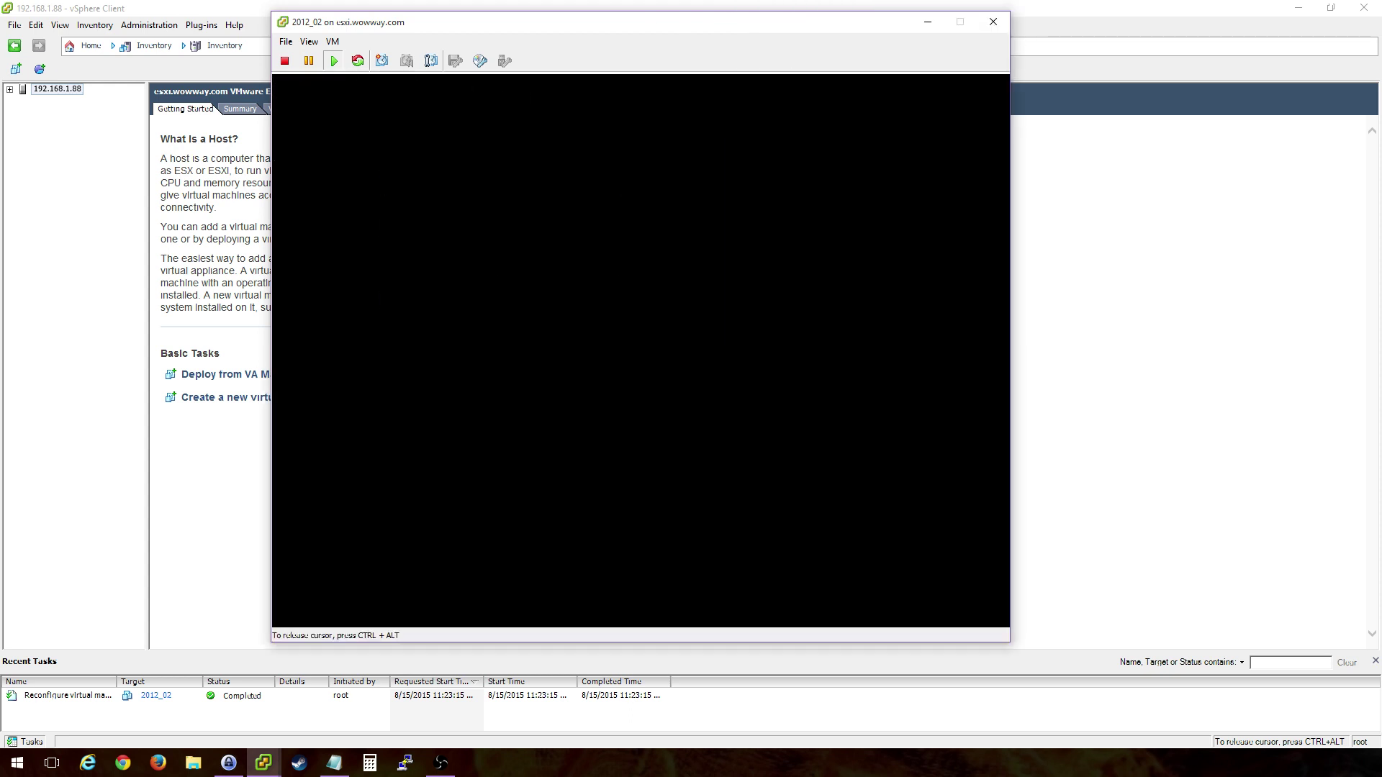
{"action": "key", "text": "ctrl+alt"}
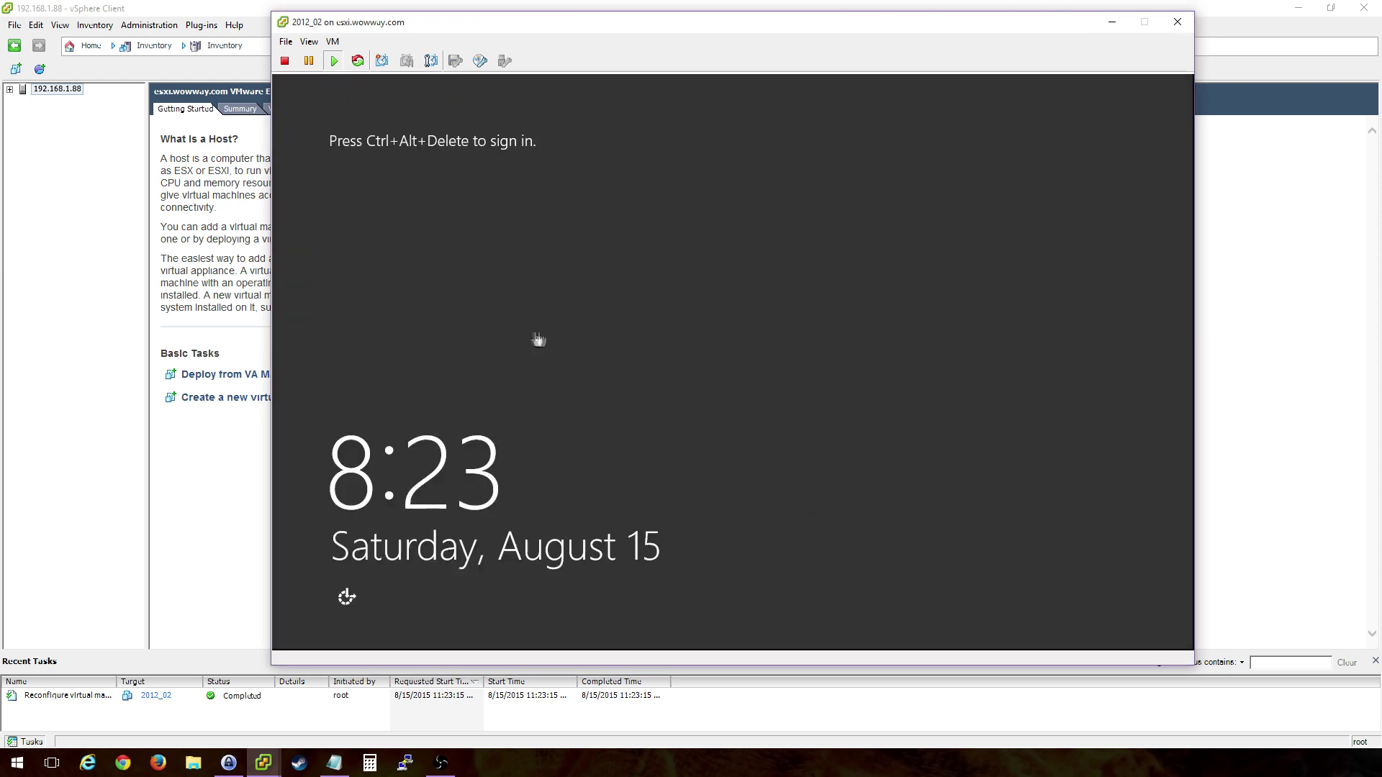
{"action": "left_click", "coordinate": [539, 340]}
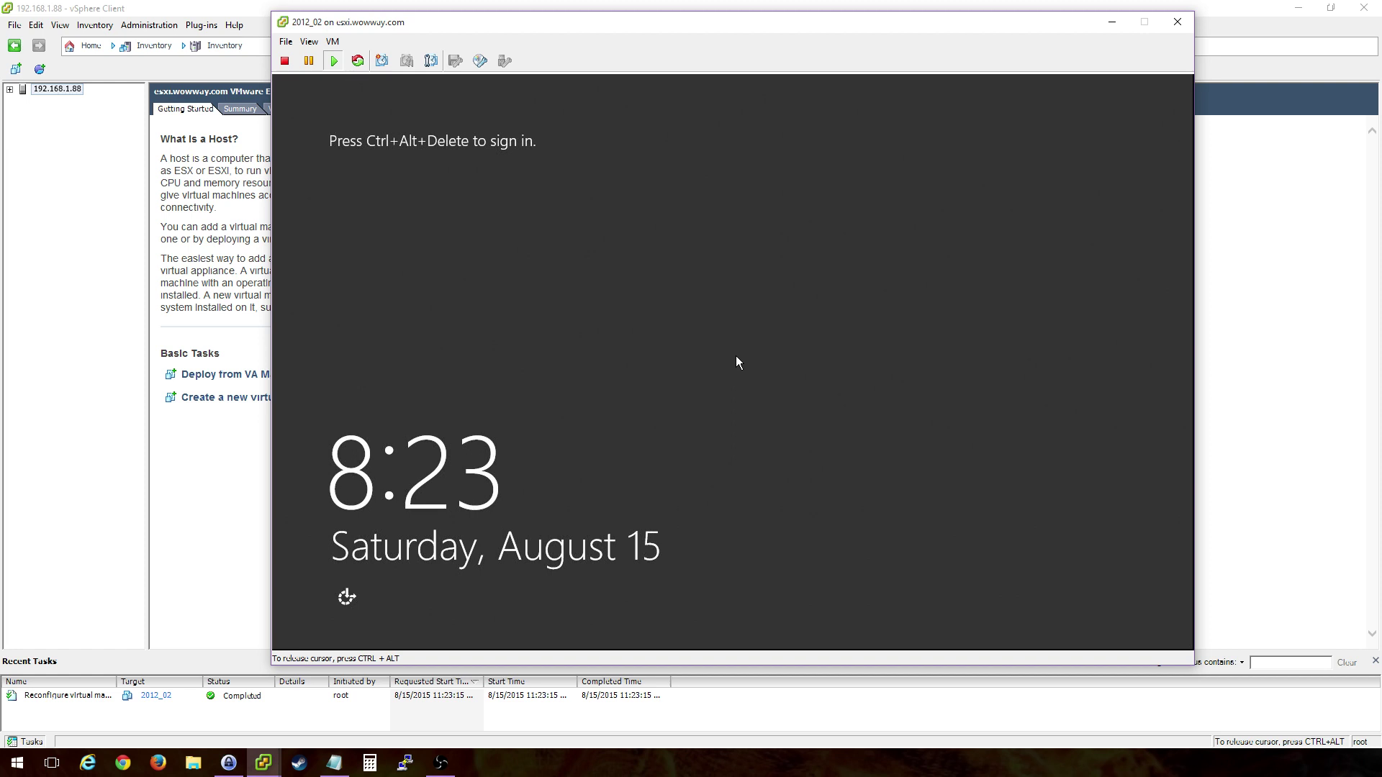
Step: Send Ctrl+Alt+Del and sign in as Administrator with the account password
{"action": "key", "text": "ctrl+alt+Insert"}
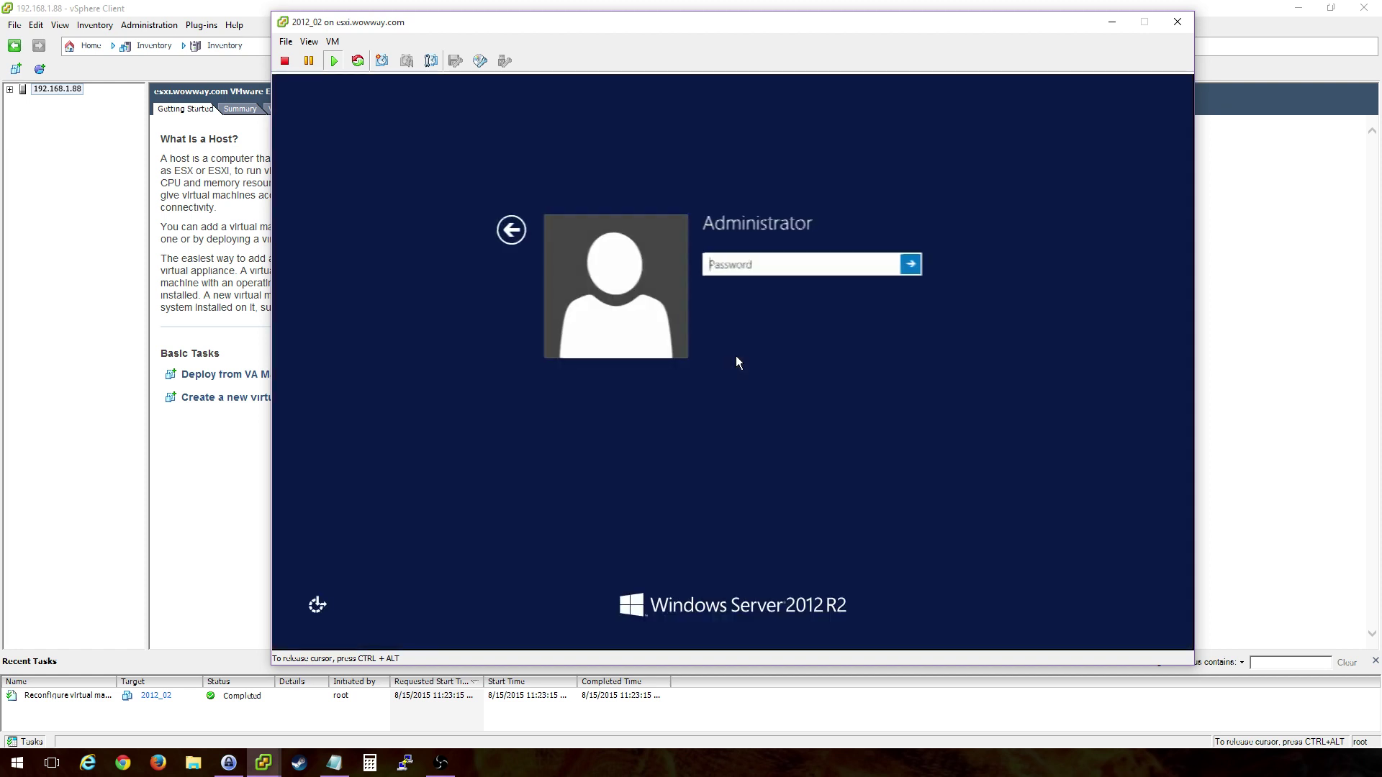
{"action": "type", "text": "•••••••"}
{"action": "key", "text": "Return"}
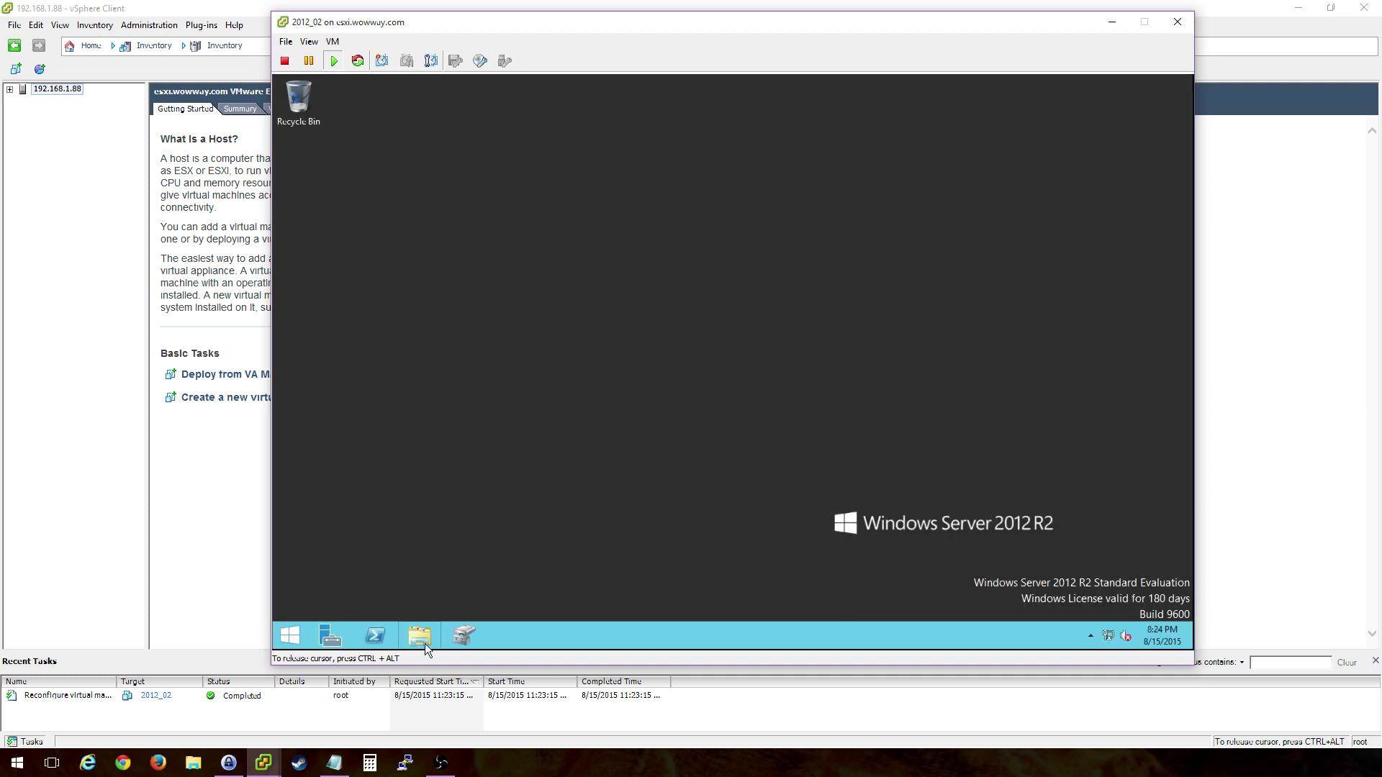
Step: Check Local Disk (C:) in This PC, then launch Disk Management
{"action": "left_click", "coordinate": [423, 643]}
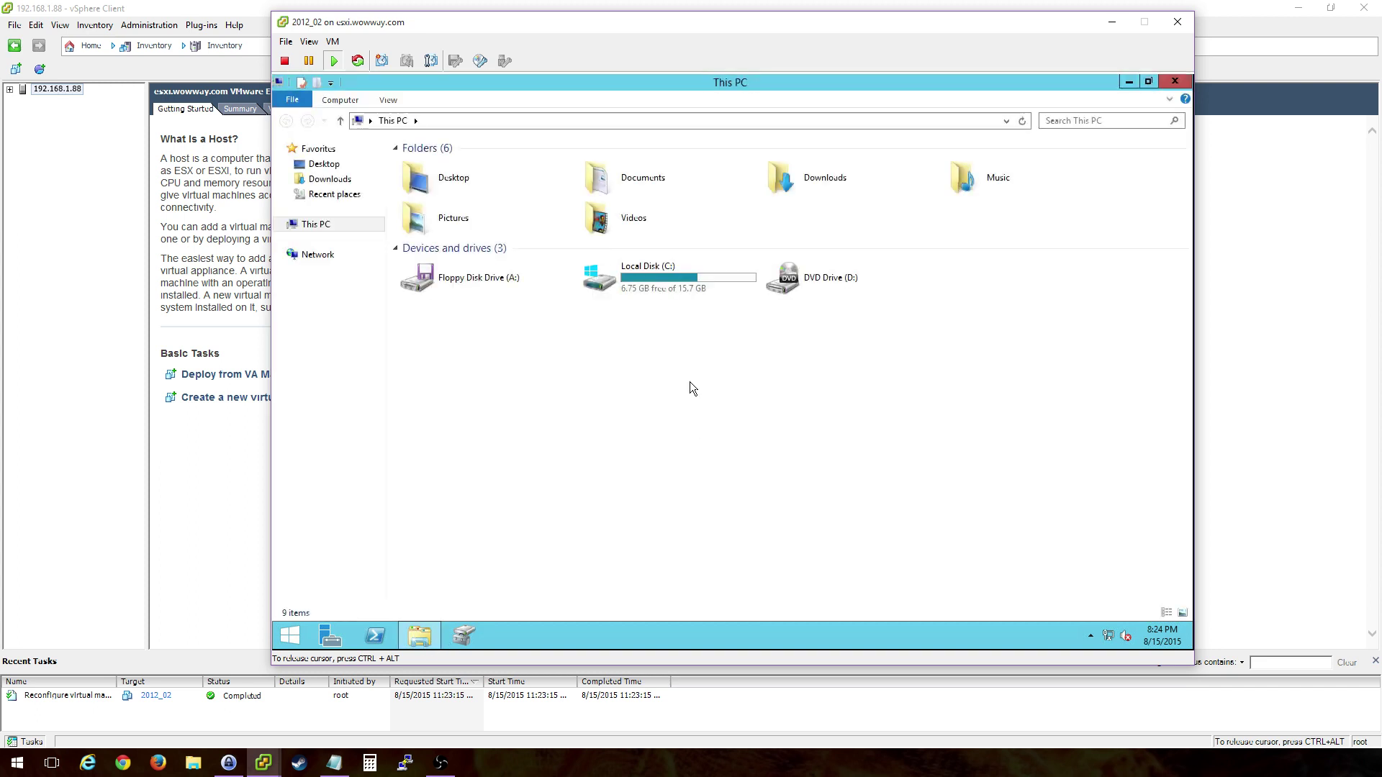
{"action": "left_click", "coordinate": [676, 292]}
{"action": "left_click", "coordinate": [679, 345]}
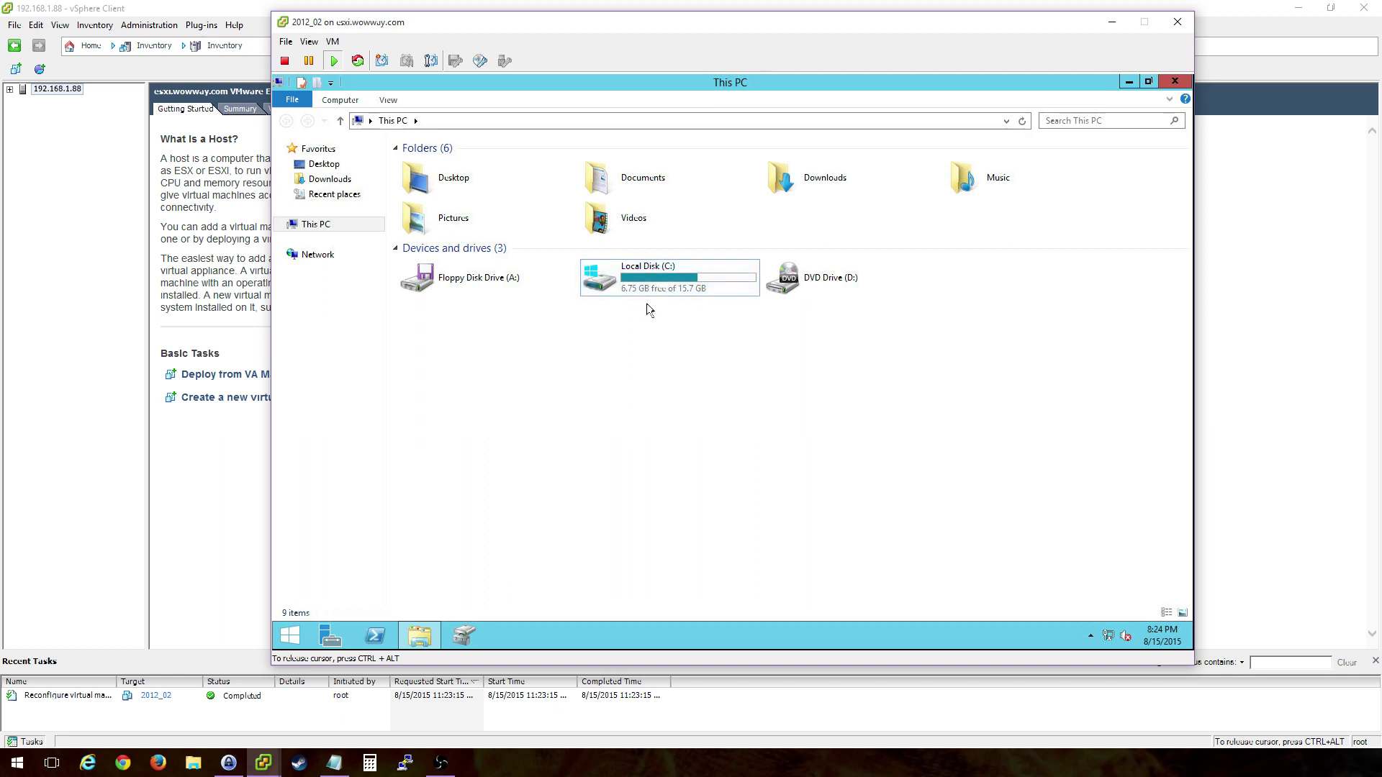
{"action": "left_click", "coordinate": [466, 639]}
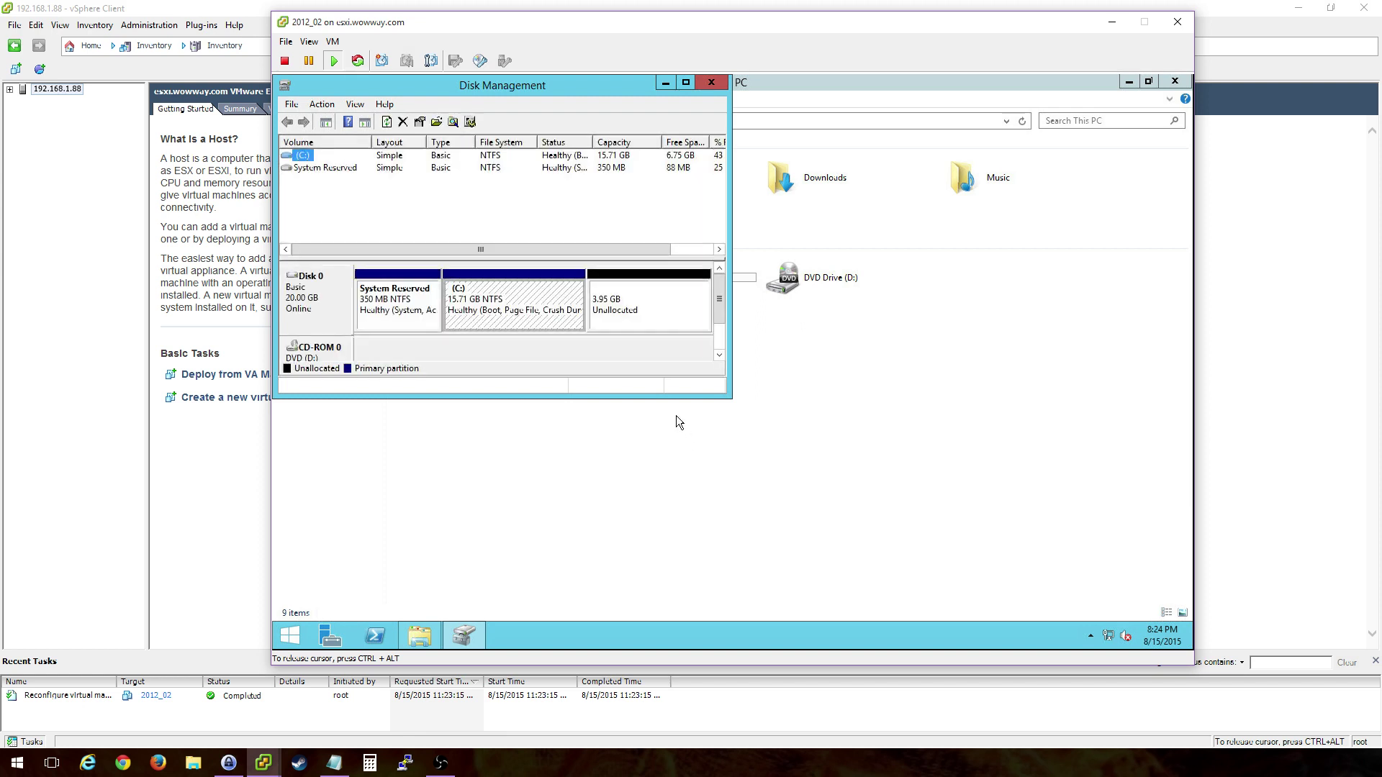
Step: Extend the C: volume with the full 4040 MB of unallocated space via Extend Volume
{"action": "double_click", "coordinate": [604, 84]}
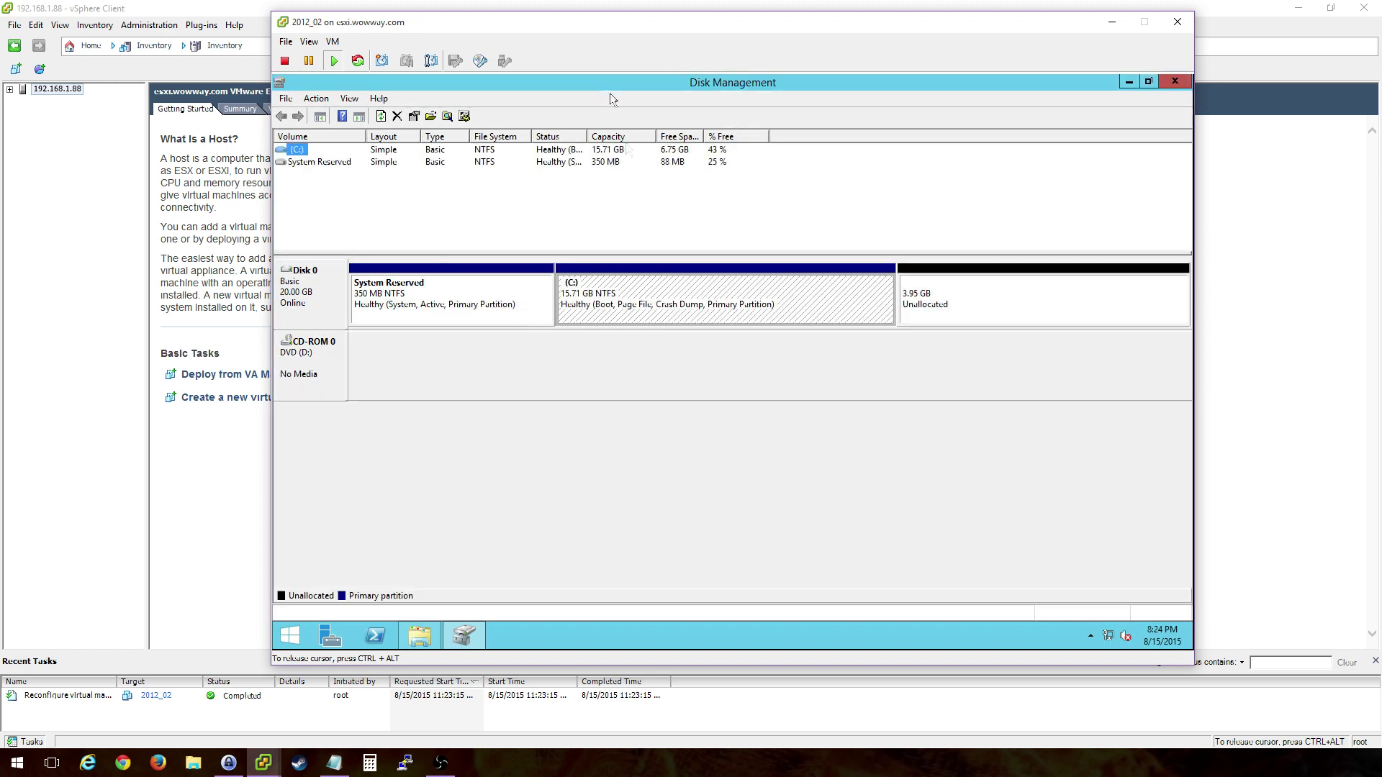
{"action": "right_click", "coordinate": [783, 305]}
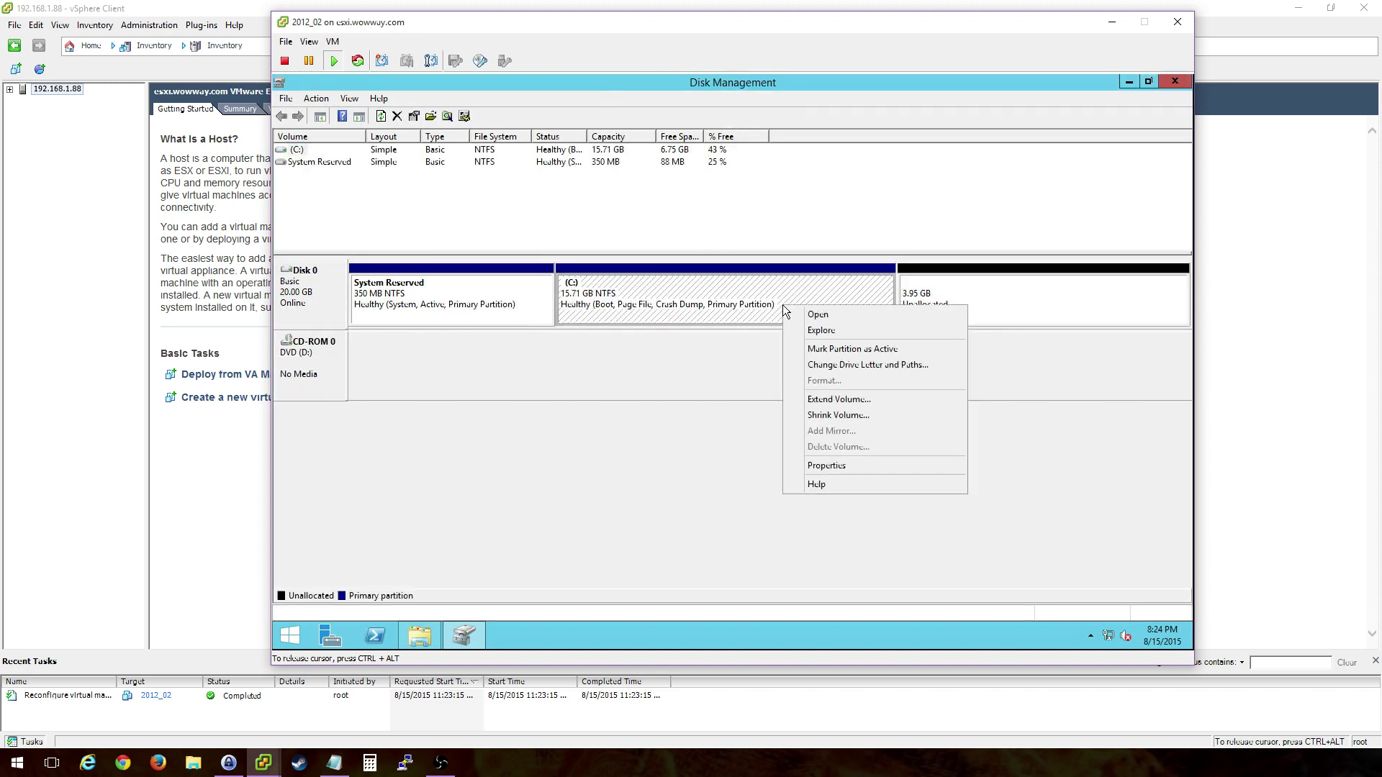
{"action": "left_click", "coordinate": [835, 398]}
{"action": "left_click", "coordinate": [562, 423]}
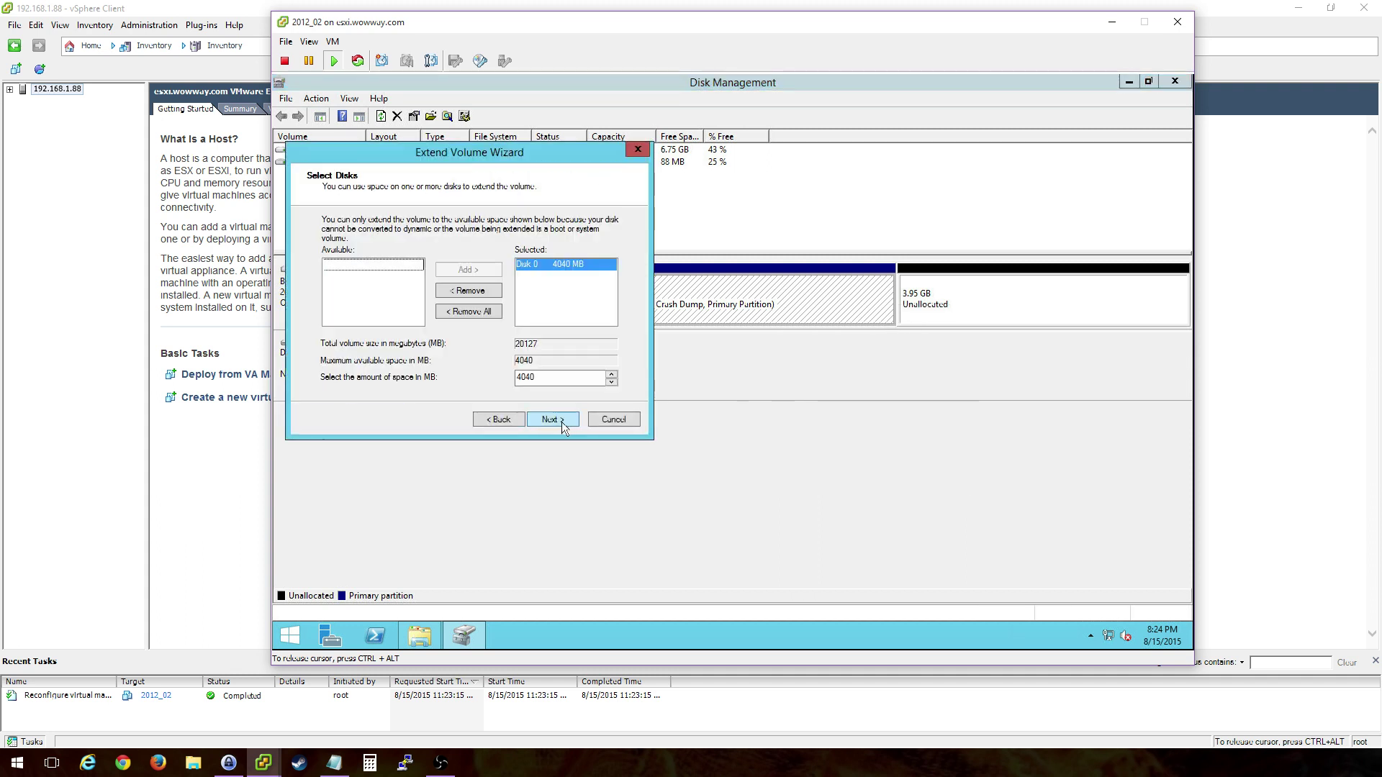
{"action": "left_click", "coordinate": [561, 421]}
{"action": "left_click", "coordinate": [562, 421]}
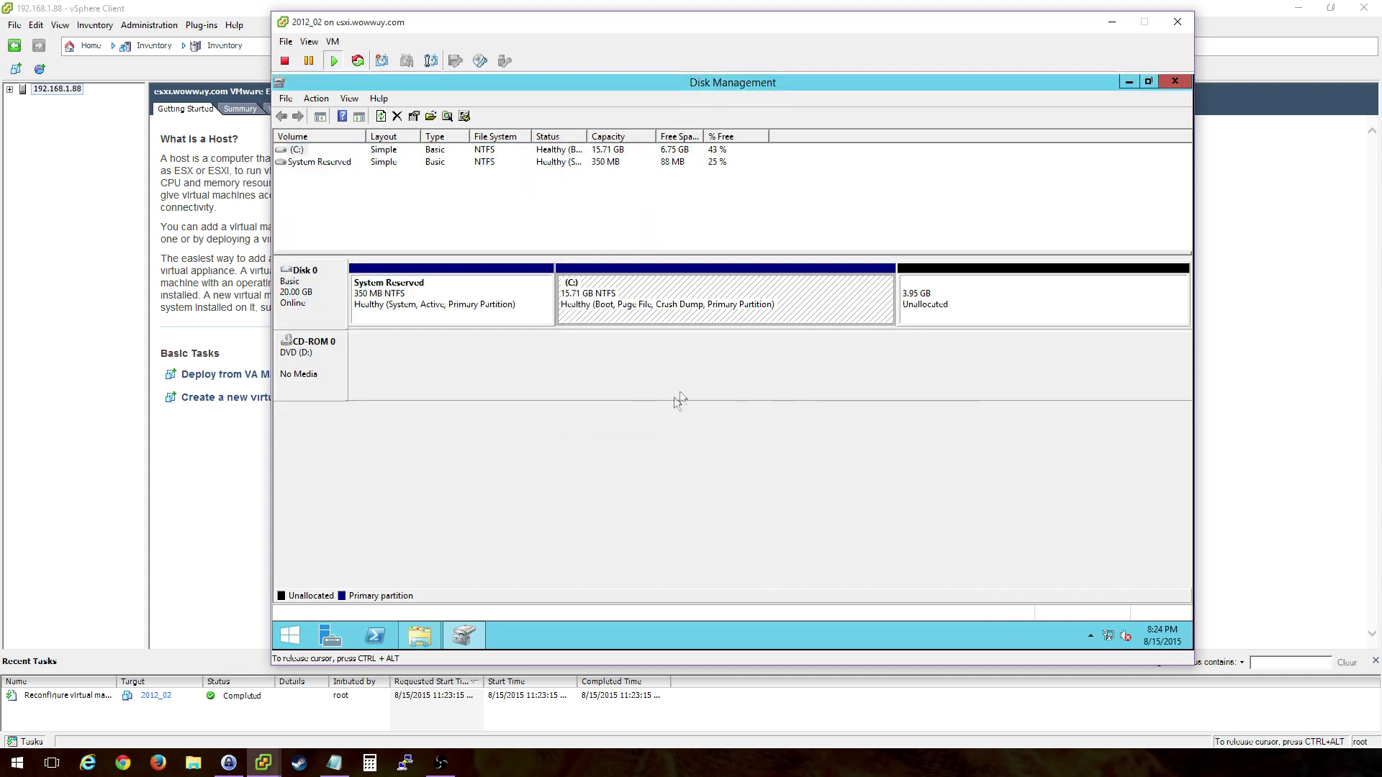
Step: Cancel an unneeded second Extend Volume wizard and recheck Local Disk (C:) in This PC
{"action": "right_click", "coordinate": [727, 308]}
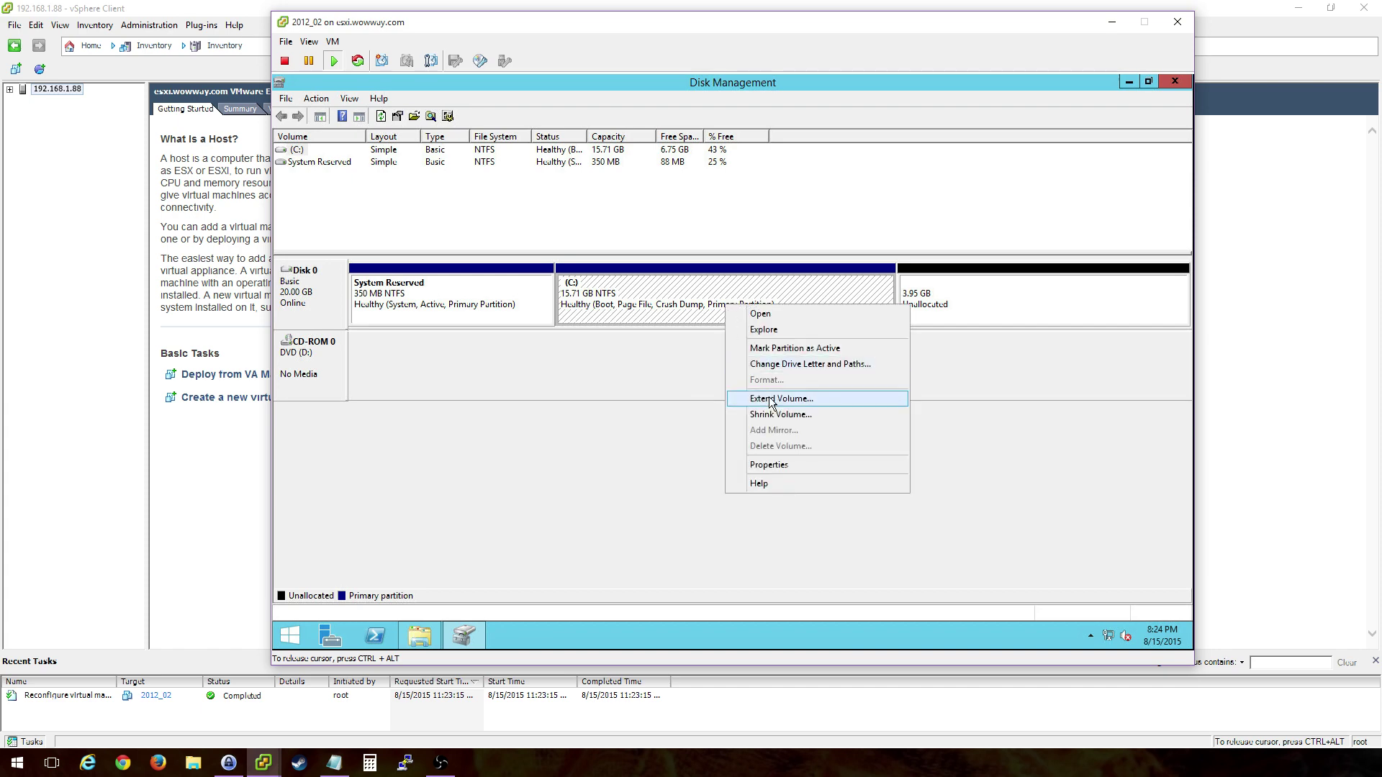
{"action": "left_click", "coordinate": [769, 397]}
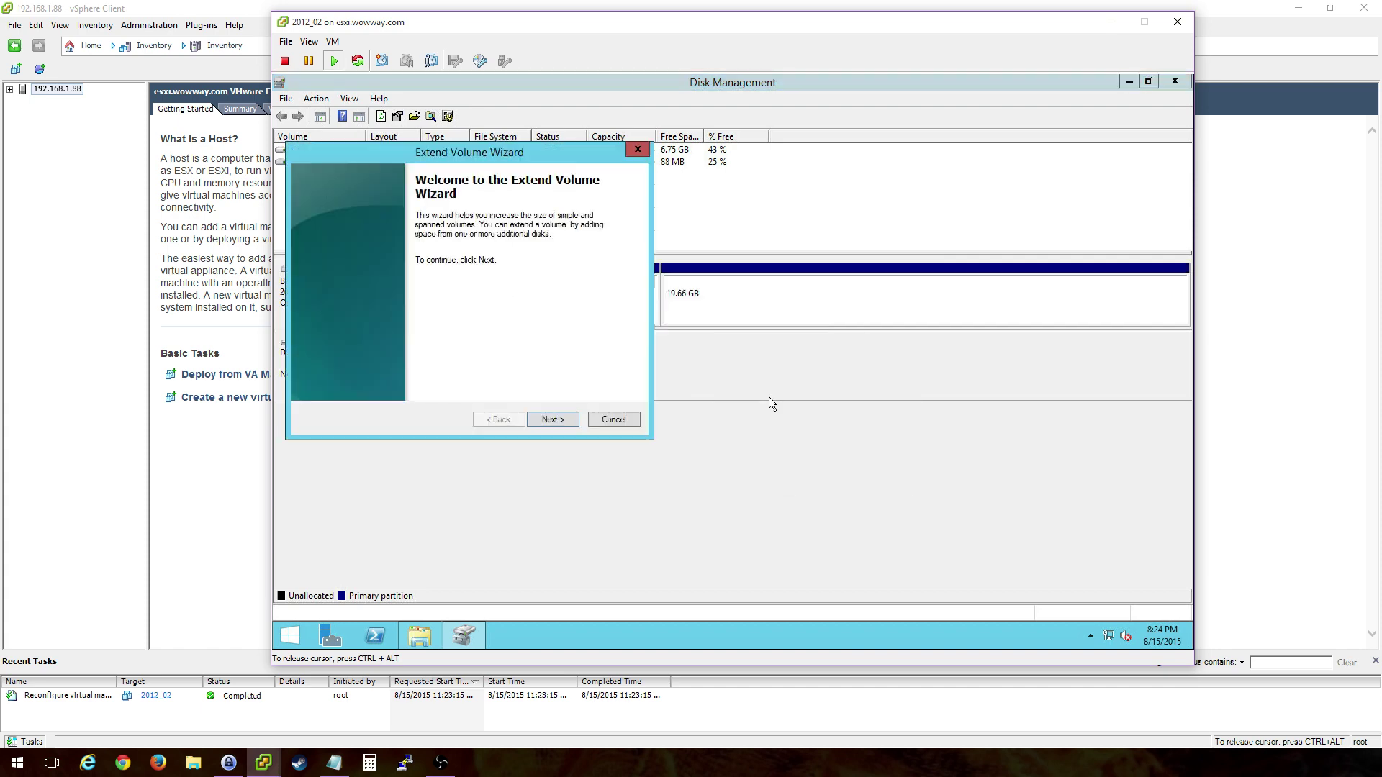
{"action": "left_click", "coordinate": [616, 420]}
{"action": "left_click", "coordinate": [419, 636]}
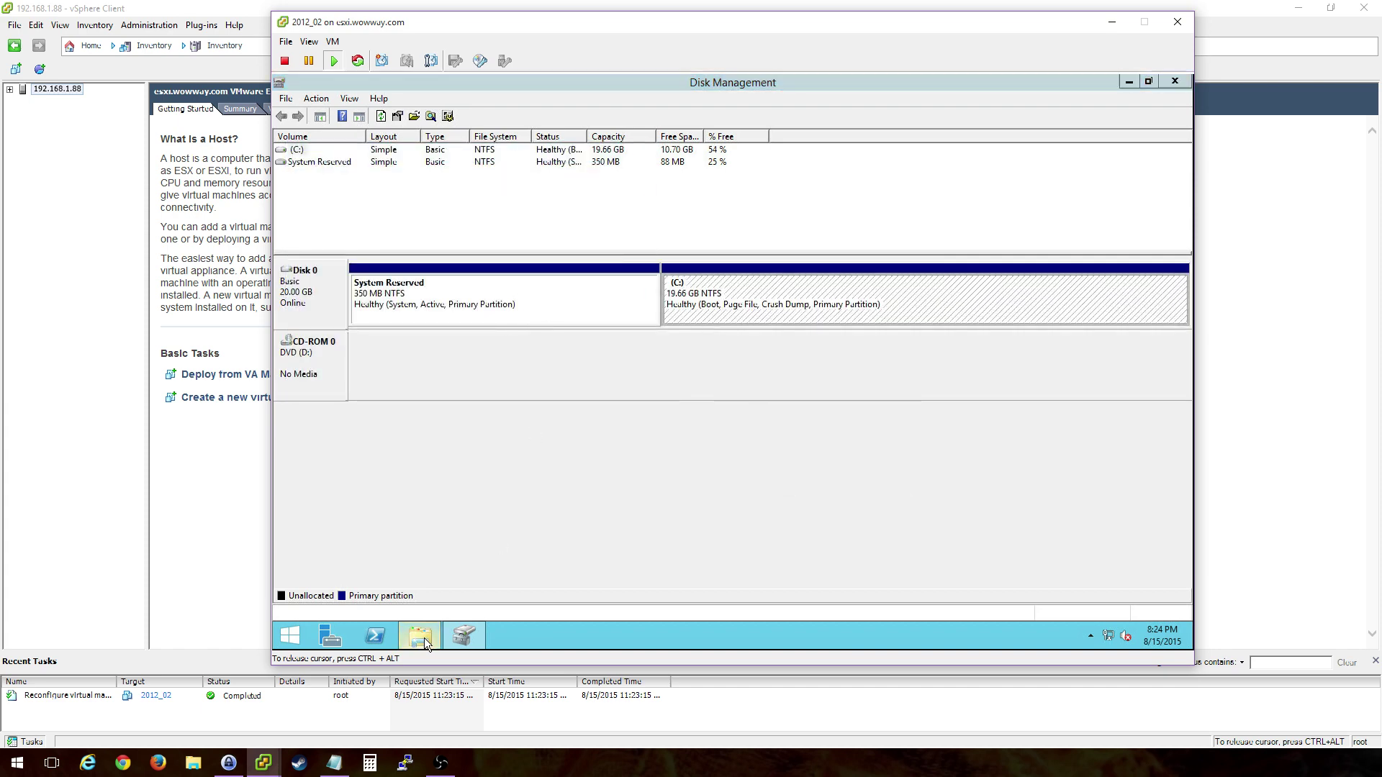
{"action": "left_click", "coordinate": [689, 285]}
{"action": "left_click", "coordinate": [702, 385]}
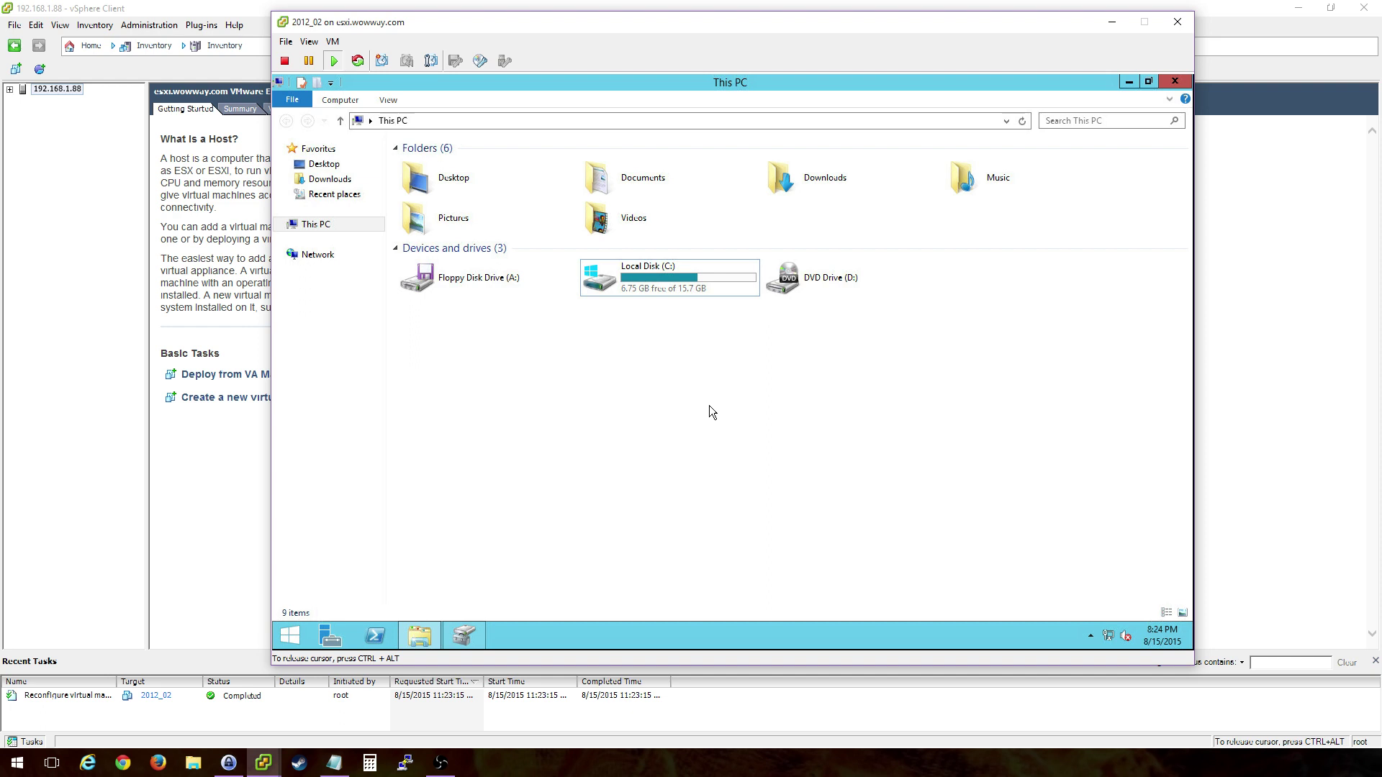
{"action": "key", "text": "ctrl+alt"}
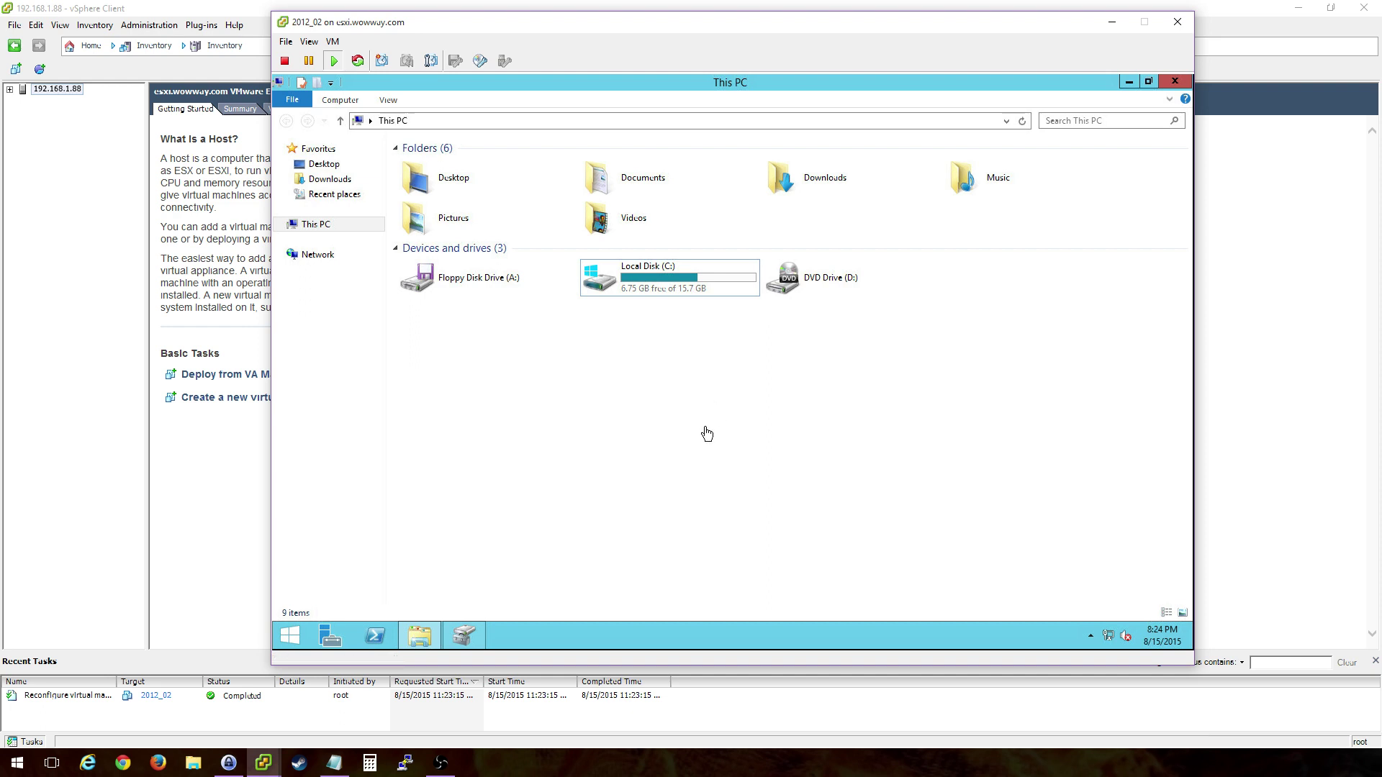